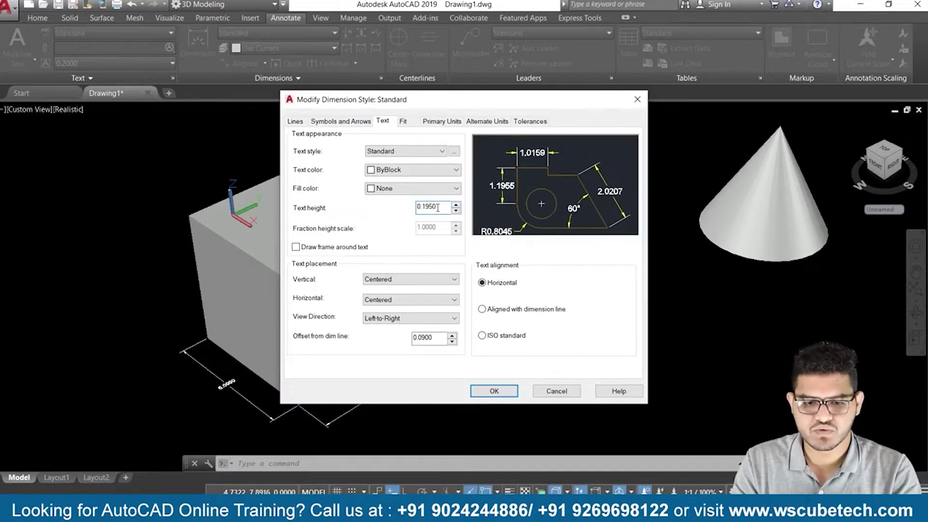
Step: Set the text height of the Standard dimension style to 0.5
key(BackSpace)
key(BackSpace)
key(BackSpace)
key(BackSpace)
key(BackSpace)
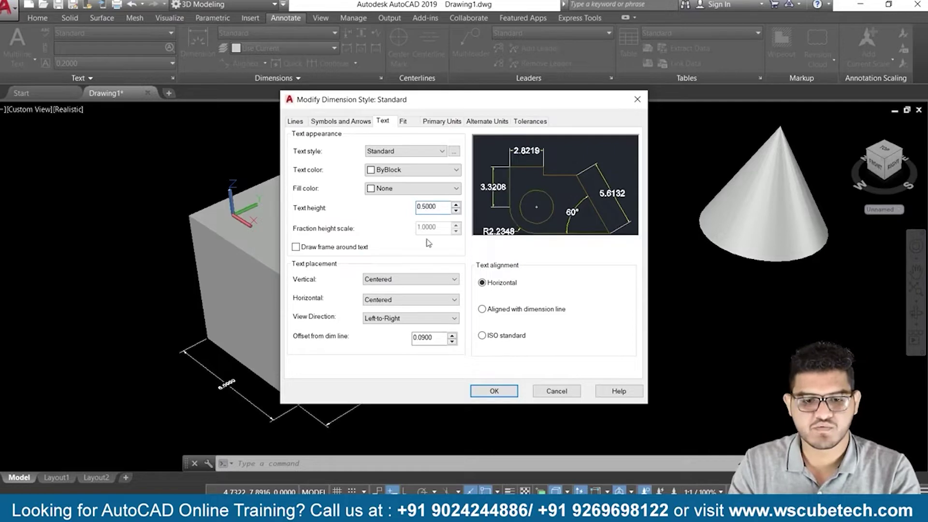
Step: Set the Standard dimension style's linear primary-unit precision to 0 and save the style changes
click(433, 121)
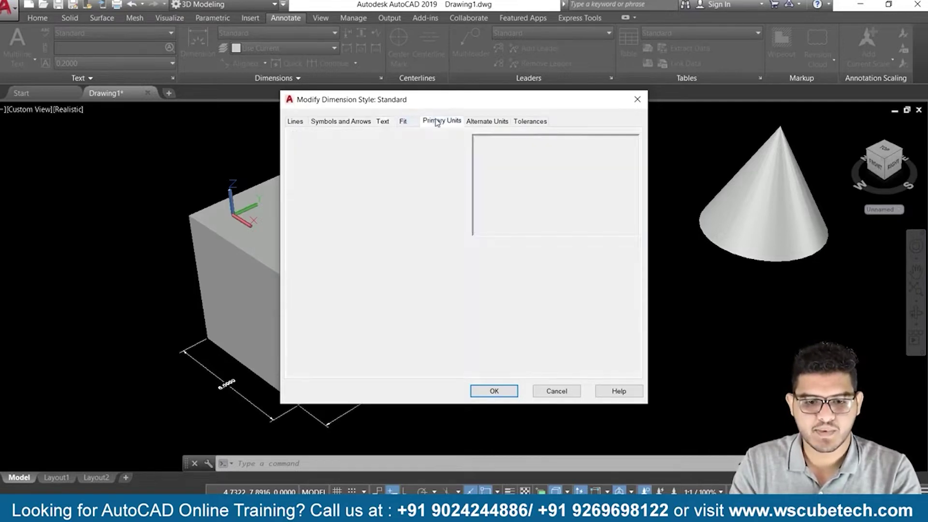
click(414, 163)
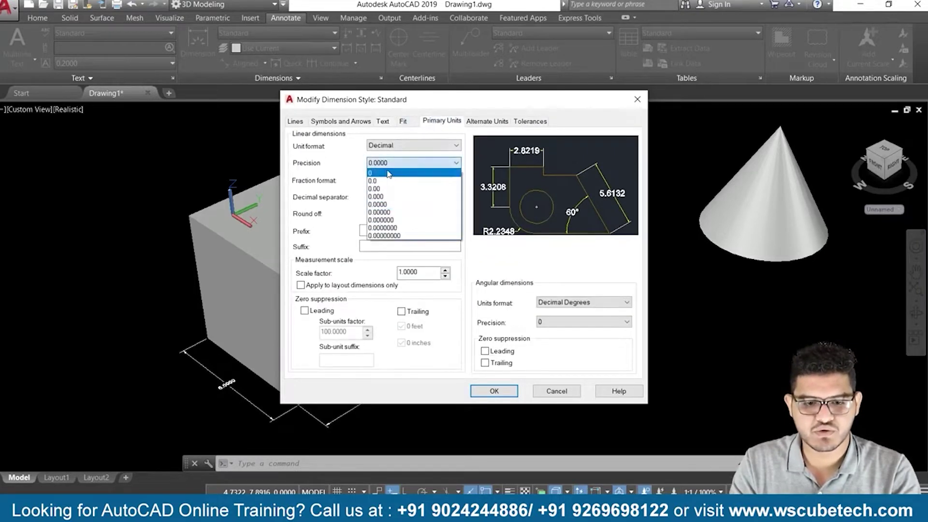
click(391, 172)
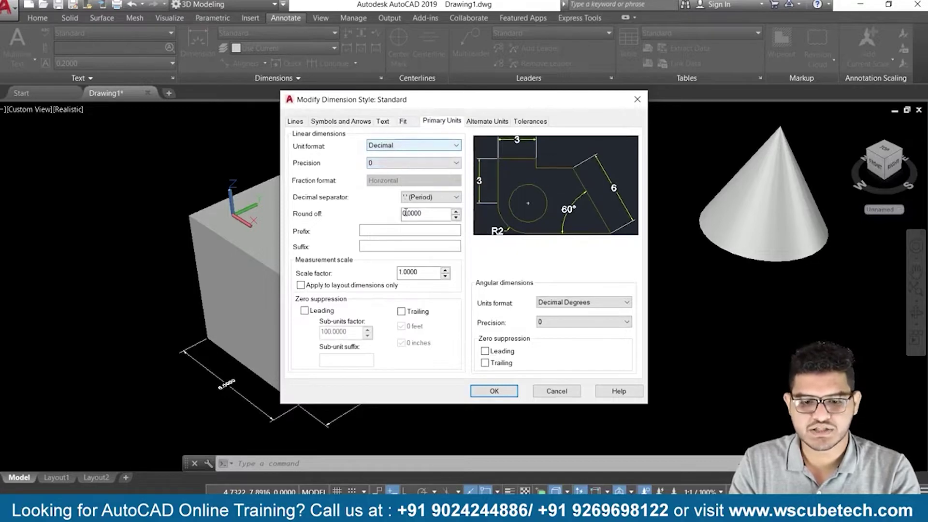
click(494, 392)
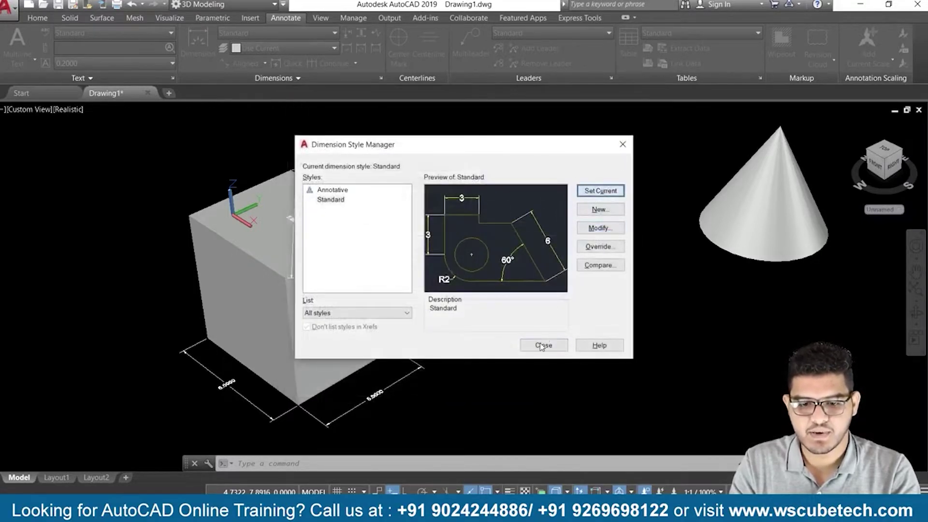
click(543, 345)
Step: Add a linear dimension to the box's front-right top edge, placing its dimension line across the top face
scroll(404, 265, up, 2)
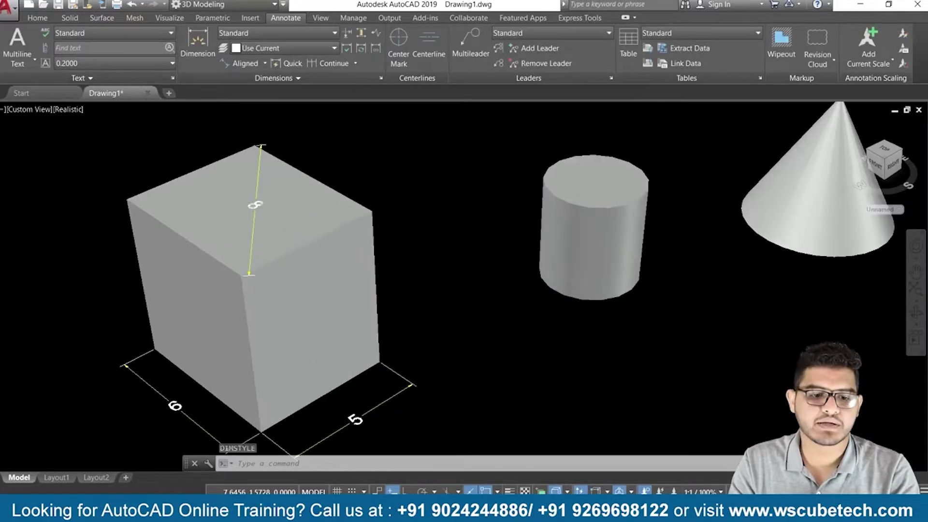
middle_drag(396, 283, 460, 304)
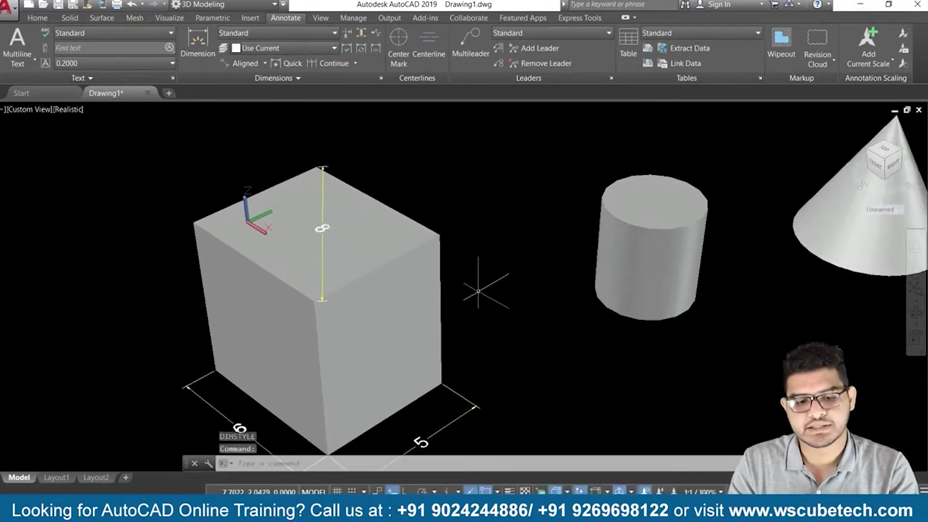
click(265, 64)
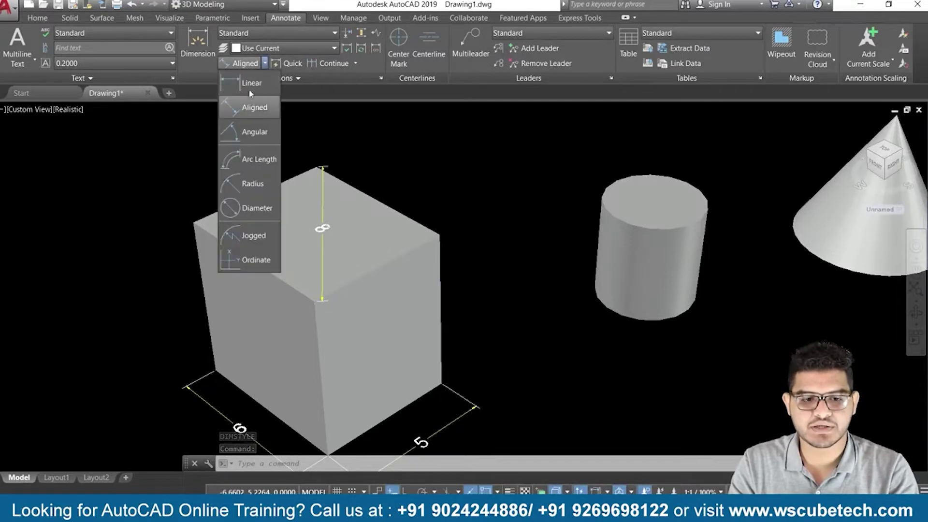
click(251, 83)
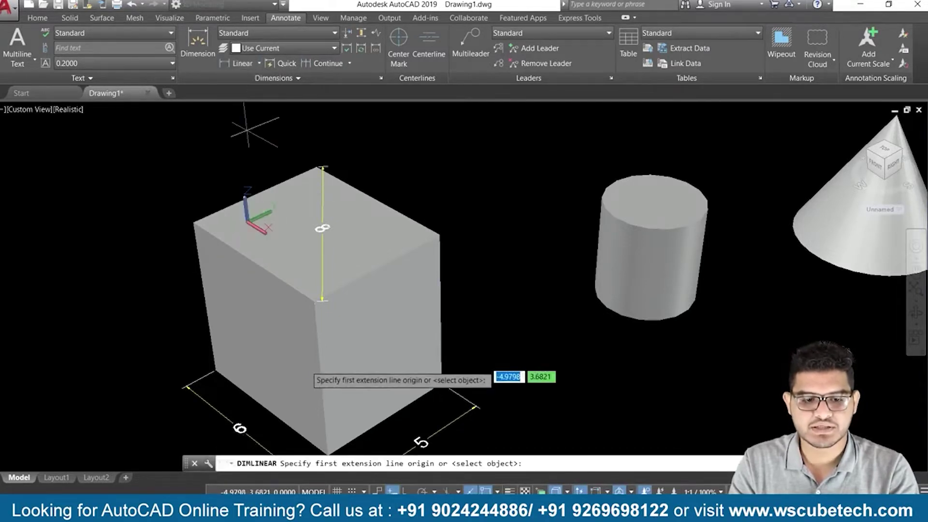
click(313, 304)
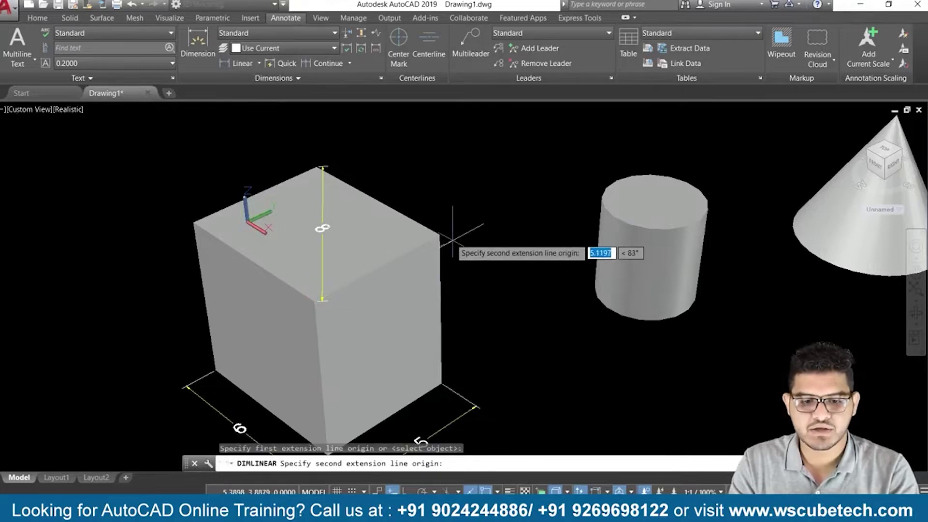
click(440, 236)
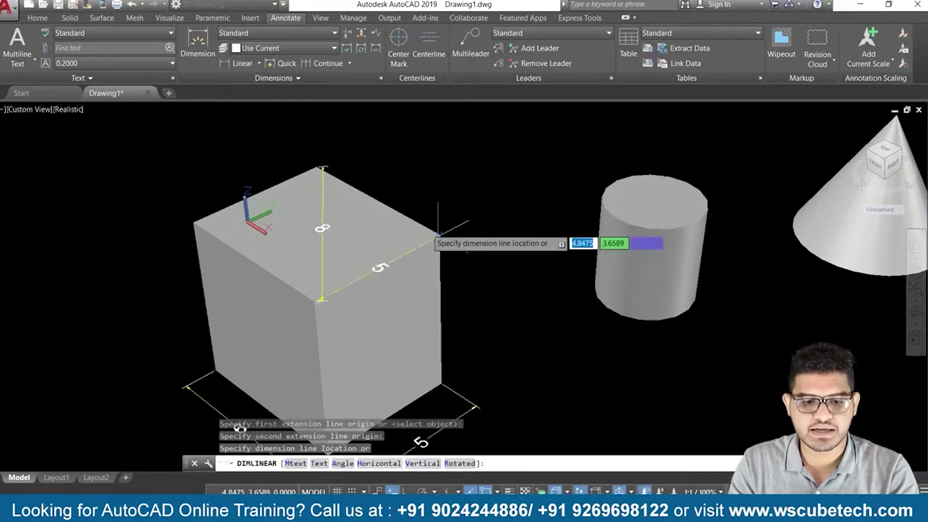
click(393, 212)
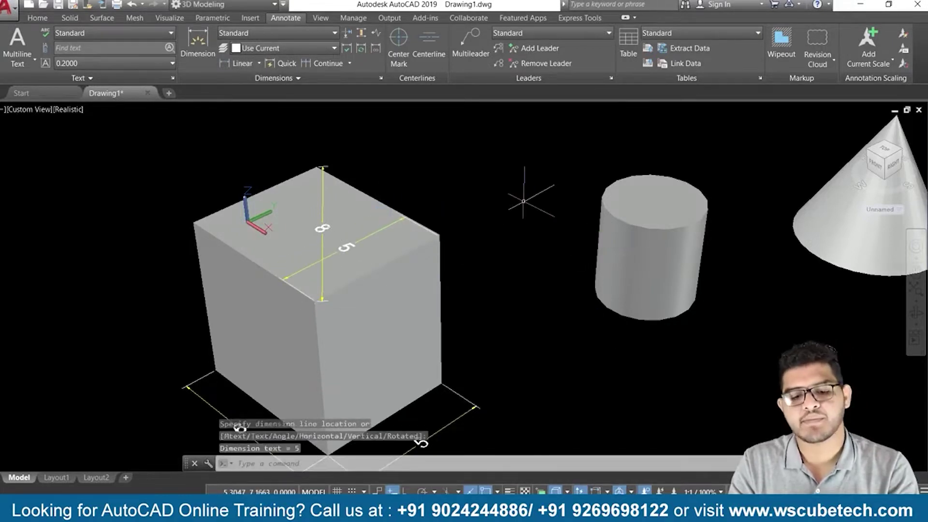
Step: Restore the coordinate system to the World UCS
scroll(502, 222, down, 1)
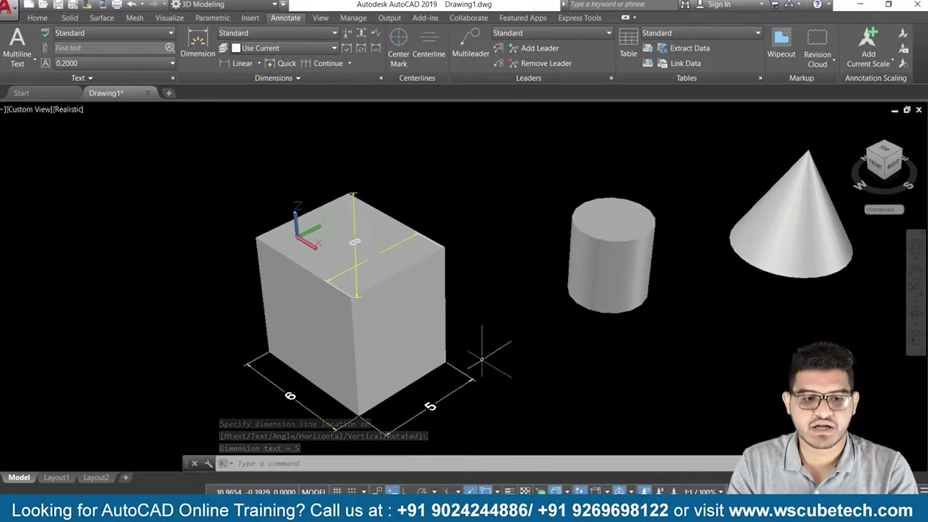
click(39, 19)
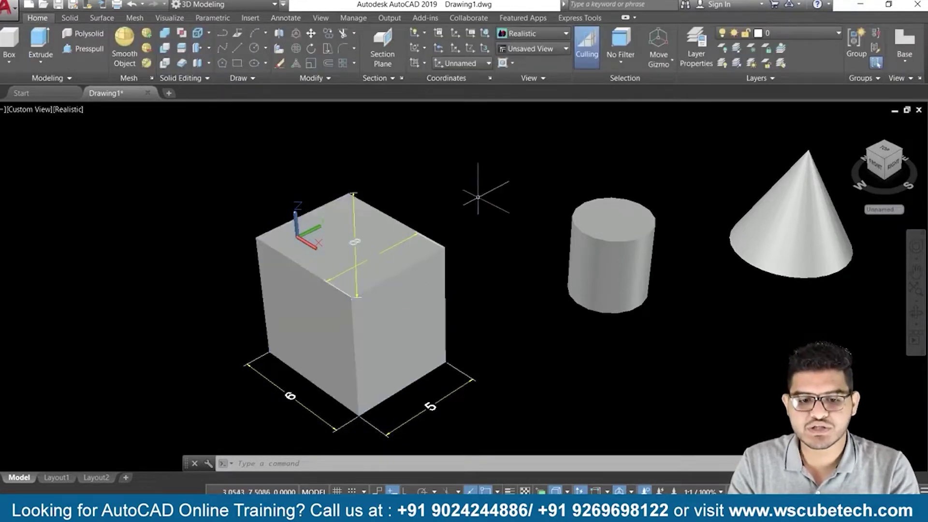
click(476, 64)
click(365, 136)
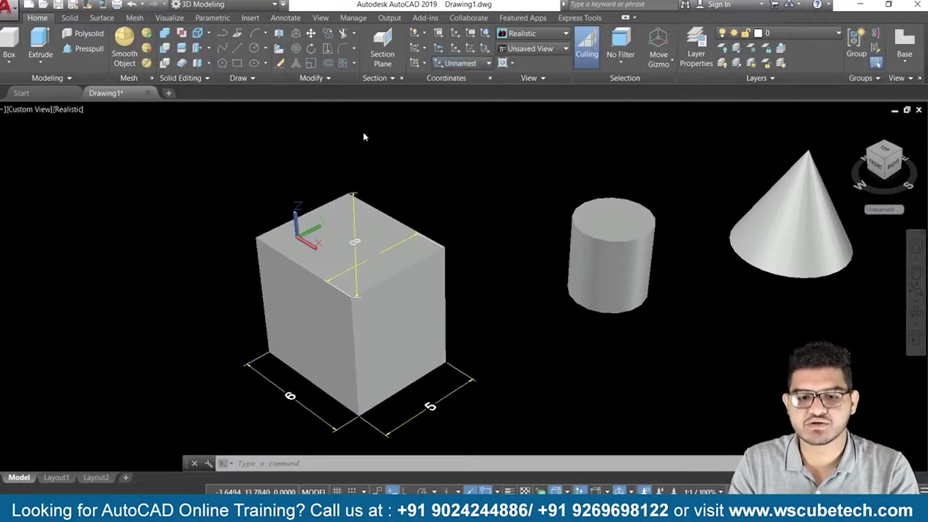
click(473, 63)
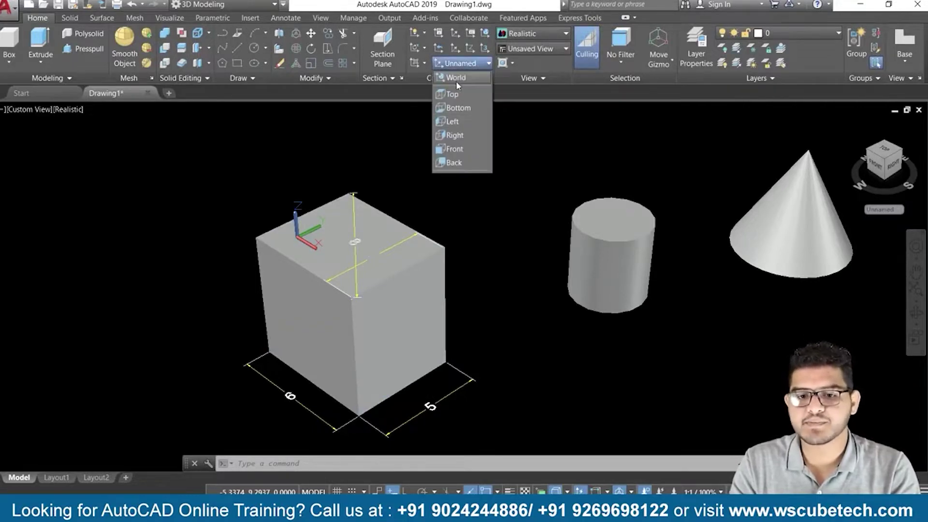
click(457, 79)
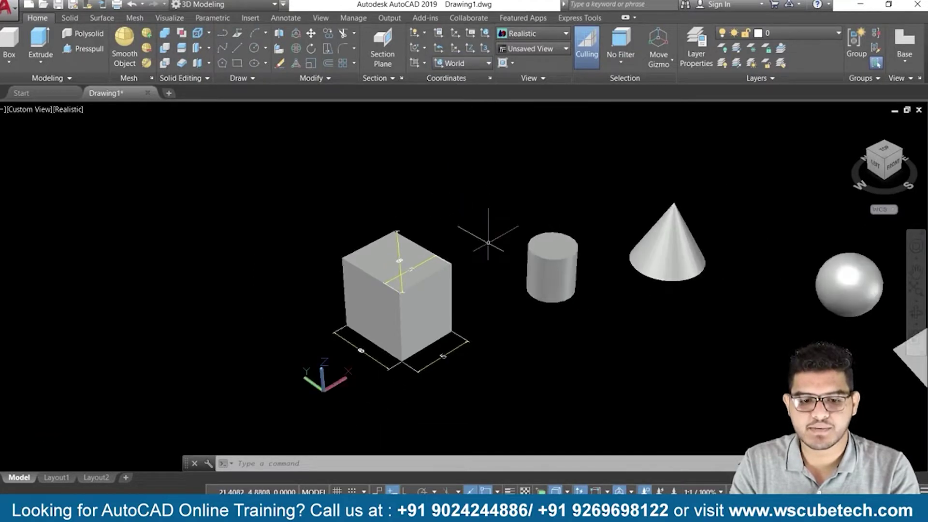
Step: Examine the dimensions on the box up close and bring the cylinder and cone into view
scroll(488, 241, up, 4)
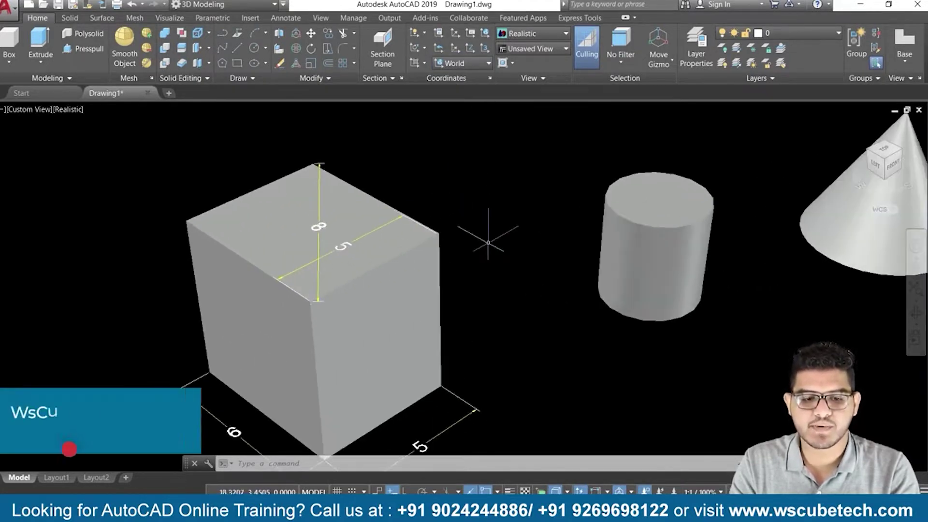
scroll(488, 242, up, 1)
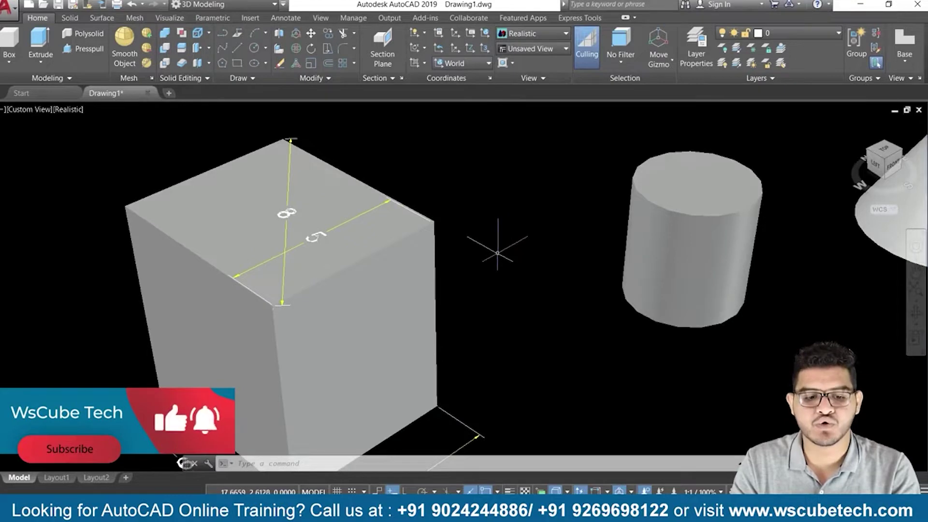
scroll(497, 253, down, 1)
scroll(482, 180, down, 1)
scroll(481, 182, down, 1)
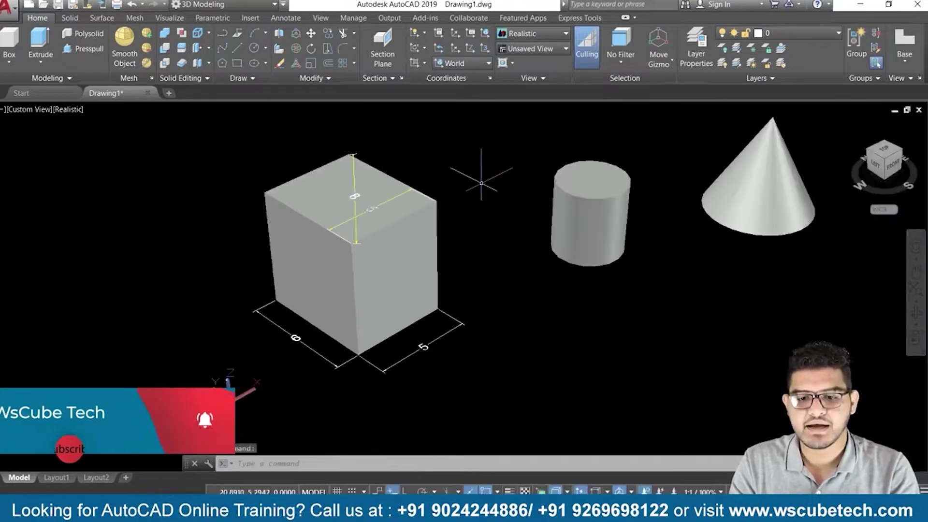
middle_drag(481, 183, 317, 227)
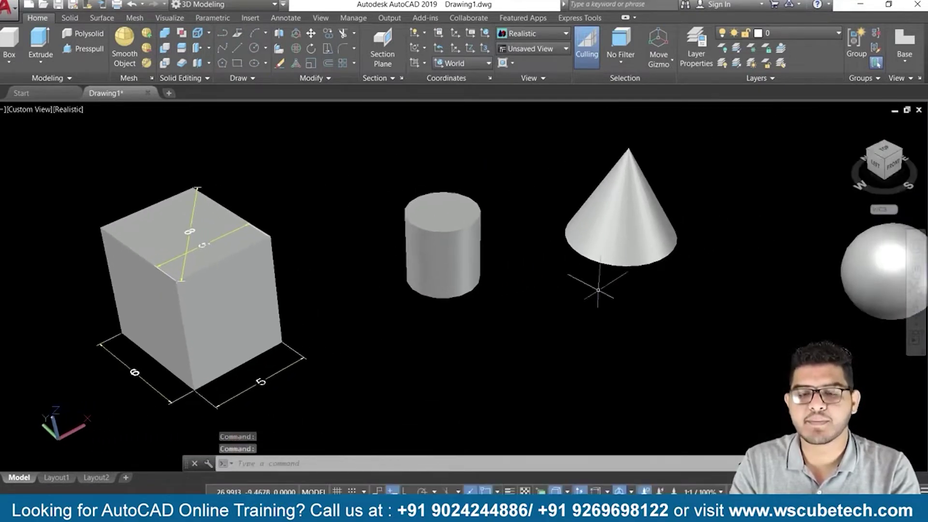
scroll(535, 259, up, 1)
middle_drag(534, 259, 456, 300)
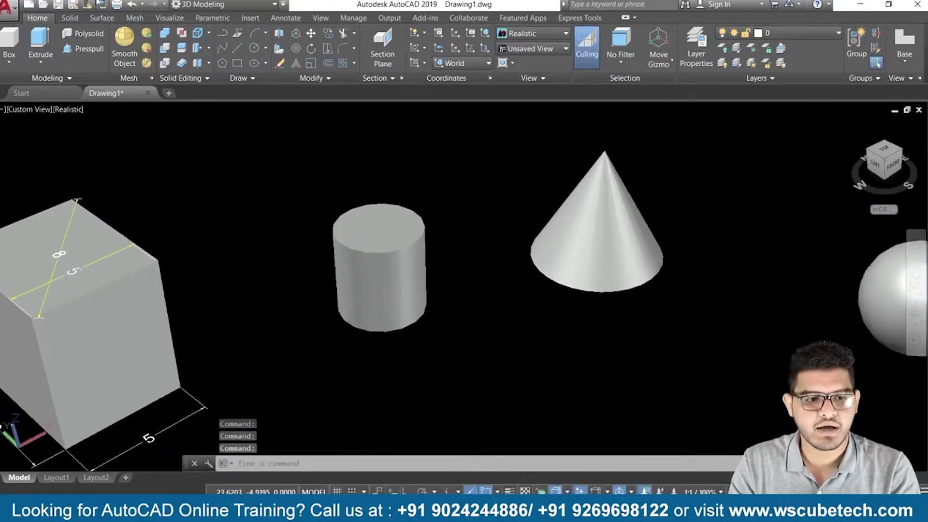
Step: Try a radius dimension on the cylinder's top circular edge while in the World UCS, and undo it
click(289, 18)
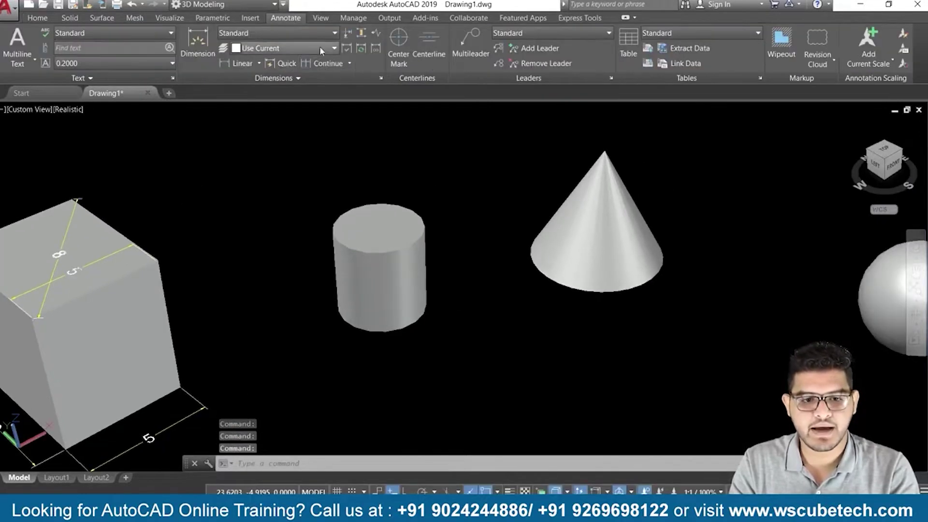
click(255, 64)
click(258, 63)
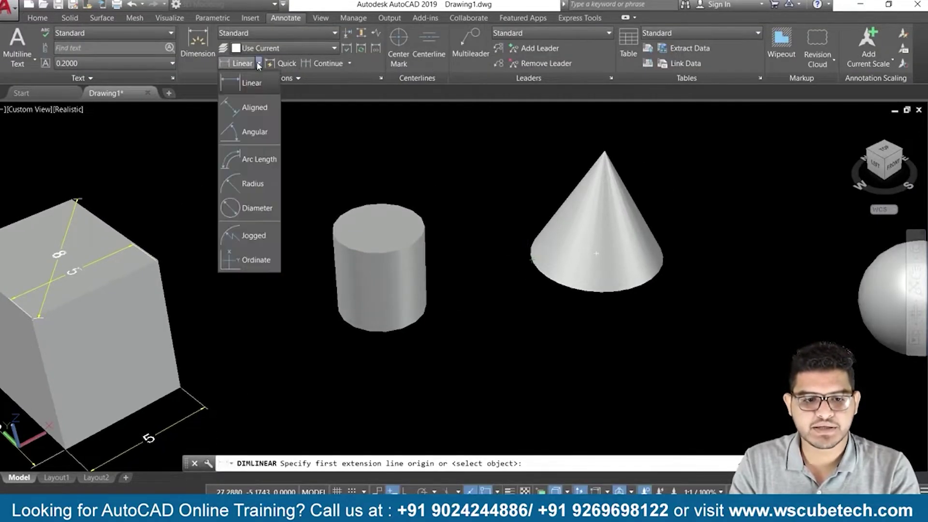
click(249, 182)
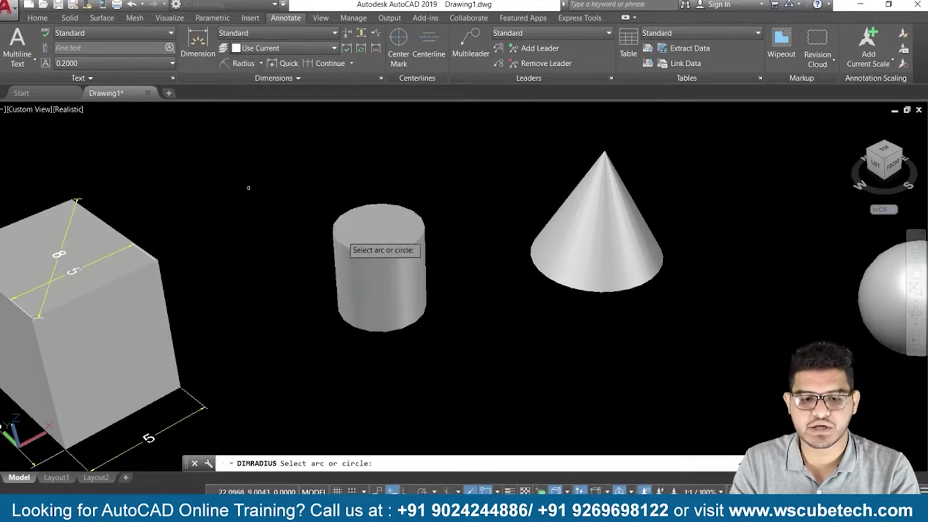
click(411, 233)
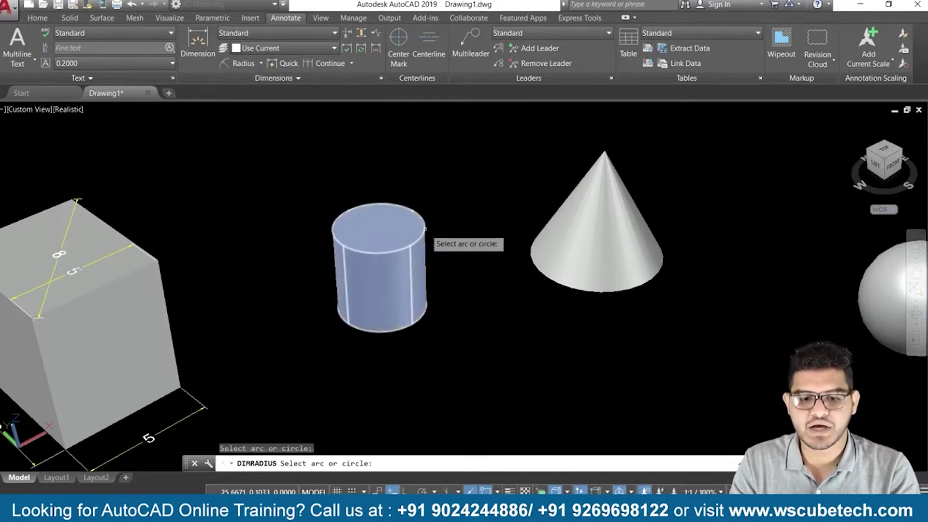
click(423, 227)
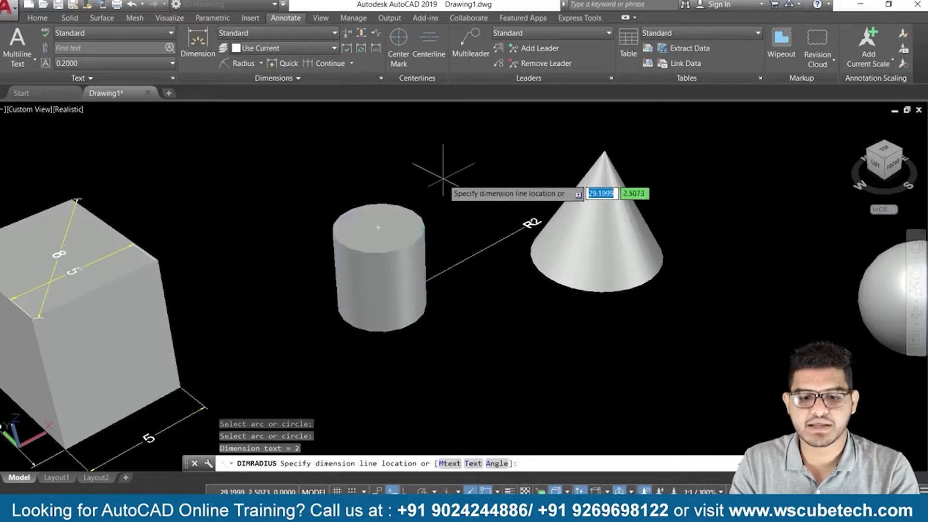
click(430, 208)
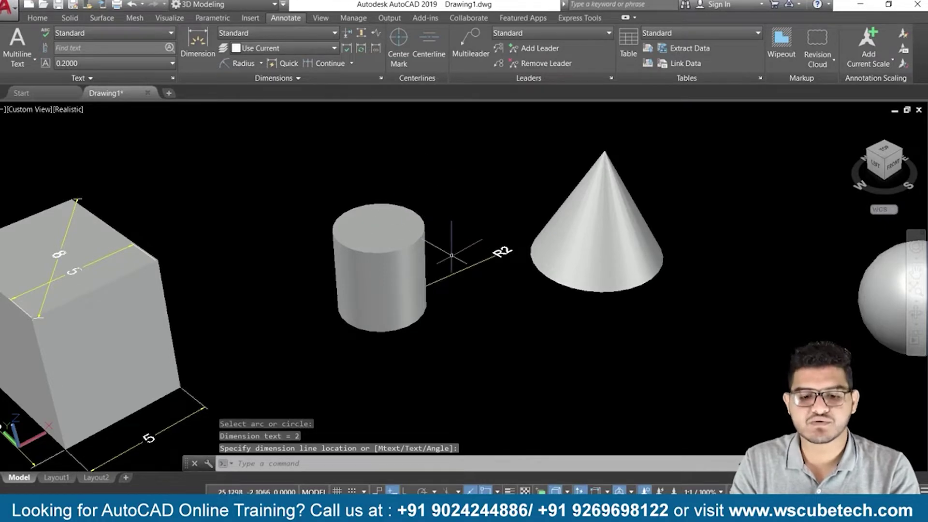
key(ctrl+z)
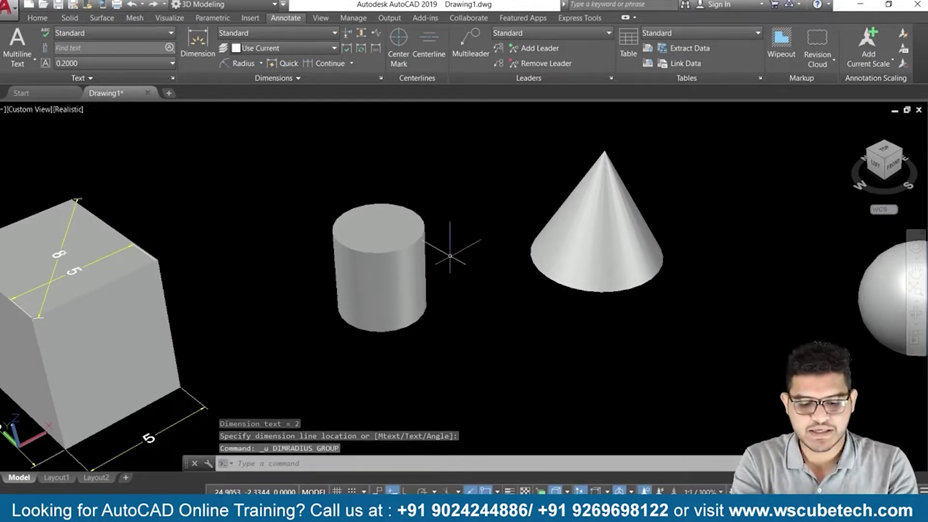
Step: Align the UCS to the cylinder's top face with the Face option, accepting the proposed orientation
key(Return)
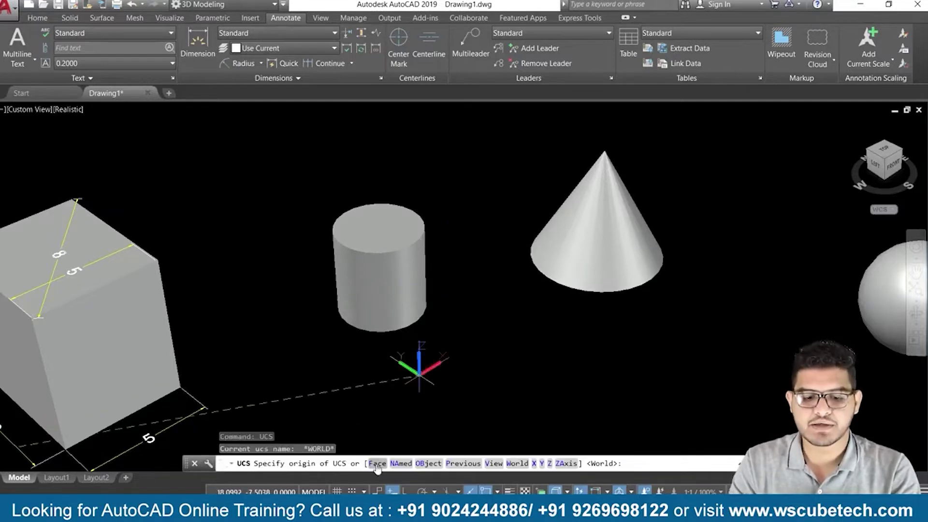
click(377, 463)
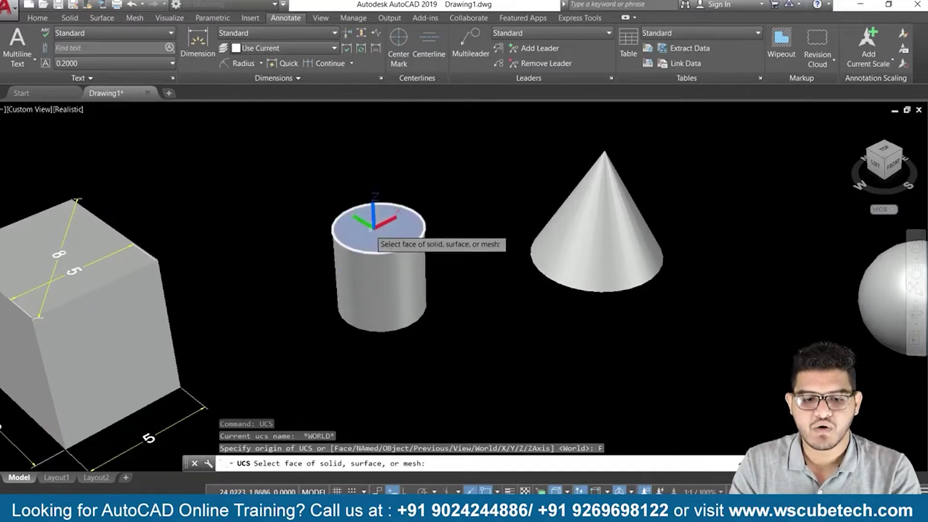
click(358, 237)
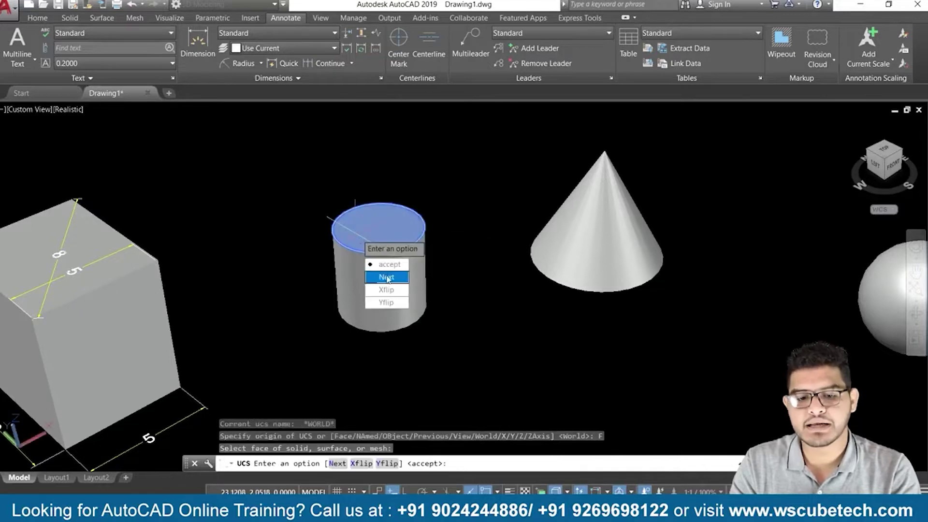
key(Return)
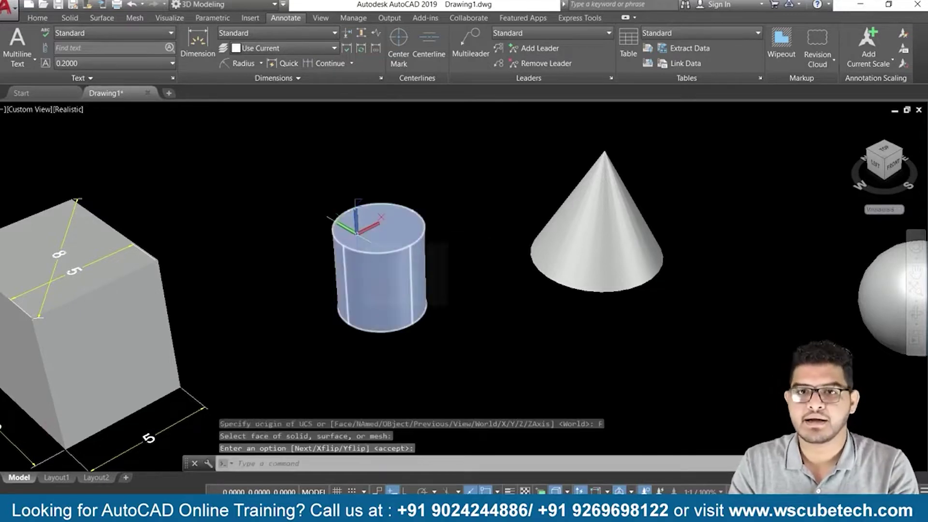
Step: Add a radius dimension to the cylinder's top circular edge, placed just outside the rim
click(239, 64)
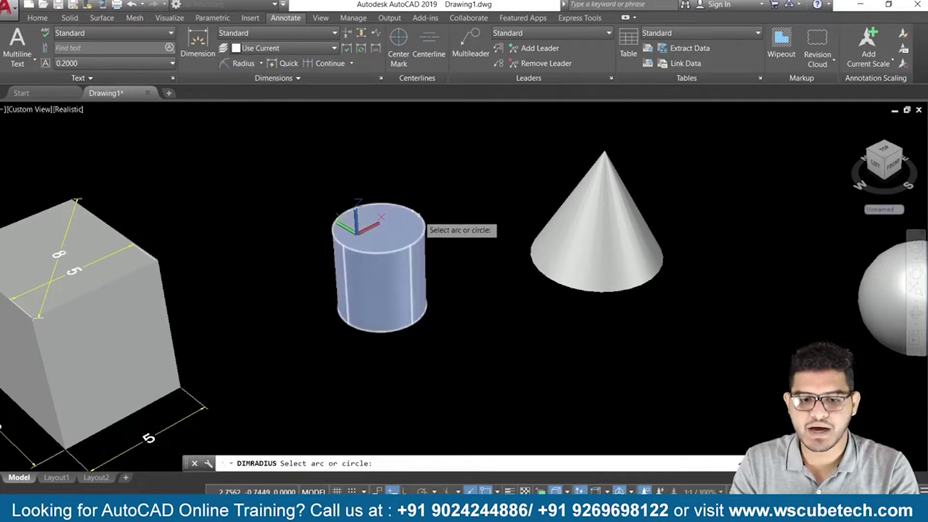
click(419, 214)
click(449, 199)
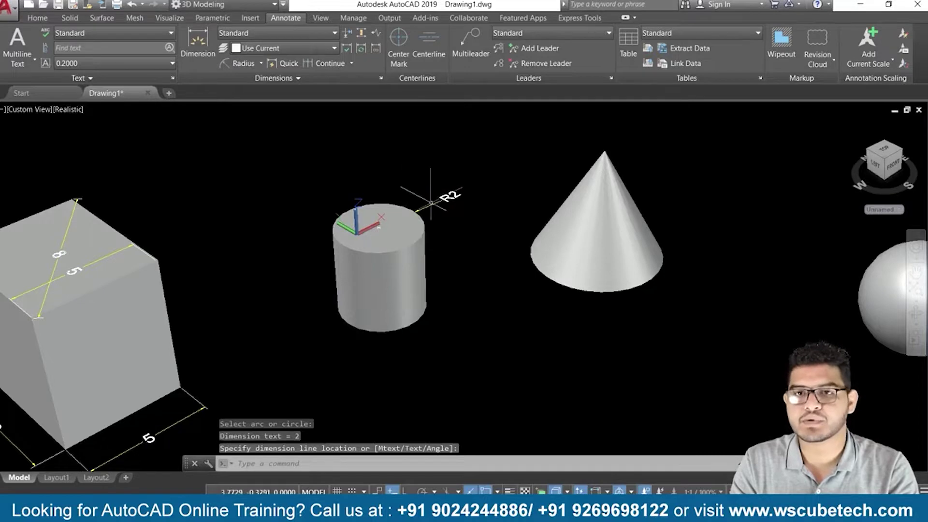
Step: Undo the cylinder's radius dimension and add it again on the top circular edge, placing its text inside the top face
key(ctrl+z)
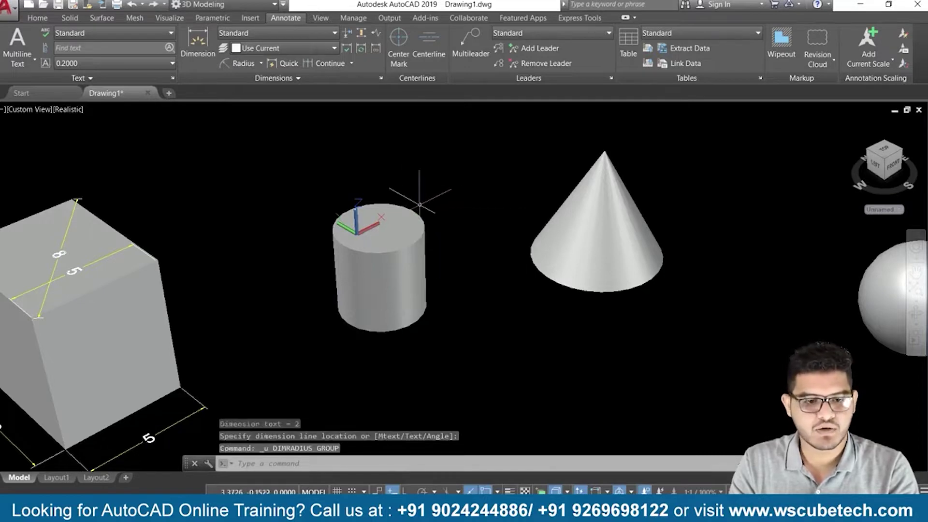
click(243, 63)
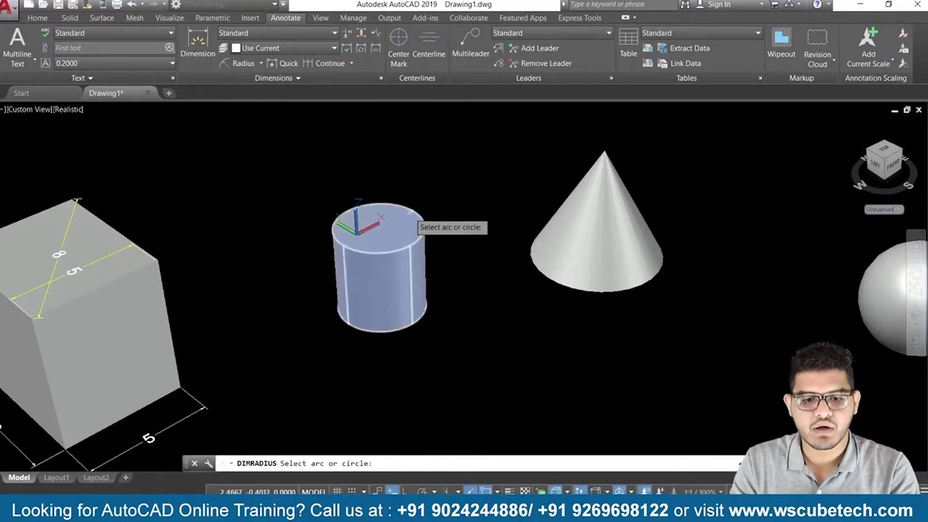
click(416, 219)
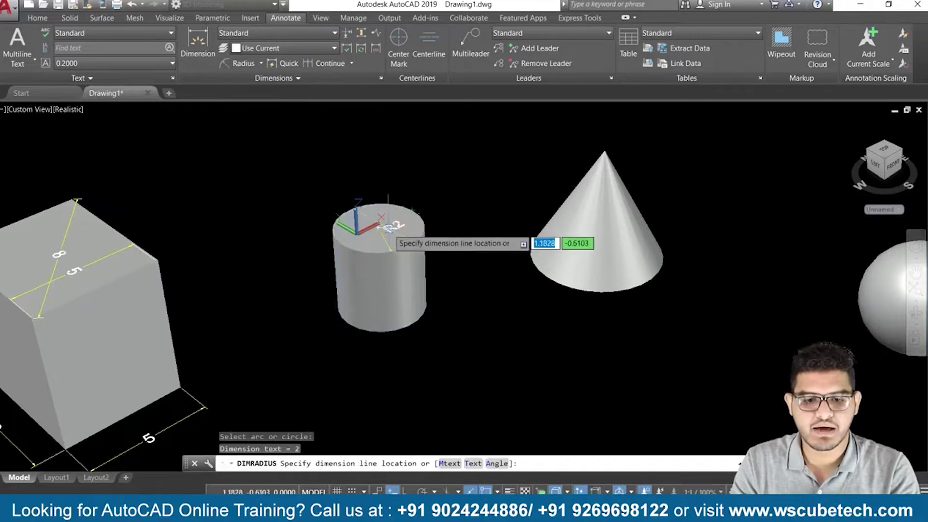
click(395, 227)
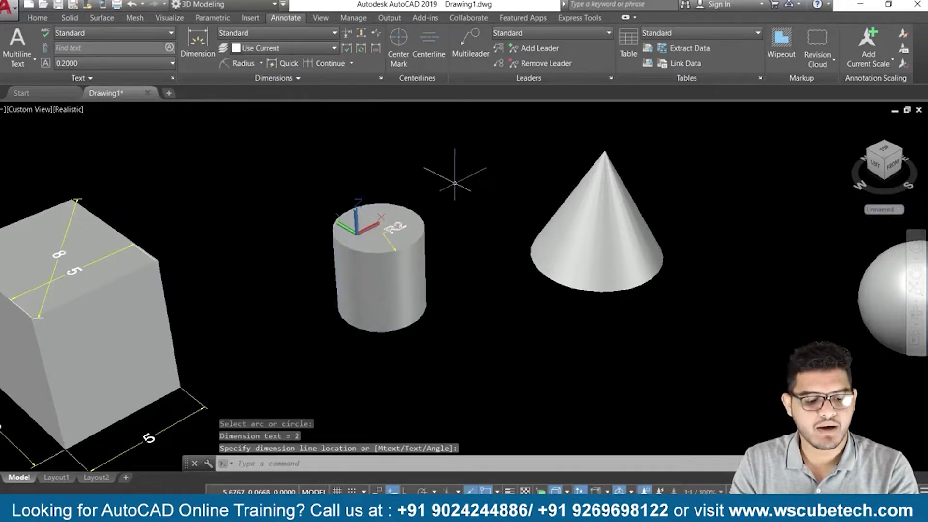
Step: Reset the UCS to World and inspect the radius dimension on the cylinder's top face up close
click(38, 18)
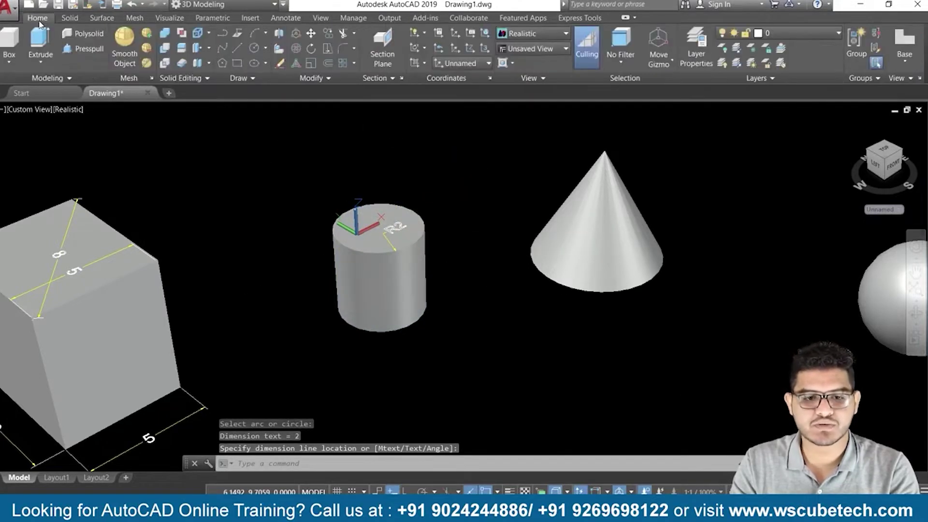
click(464, 63)
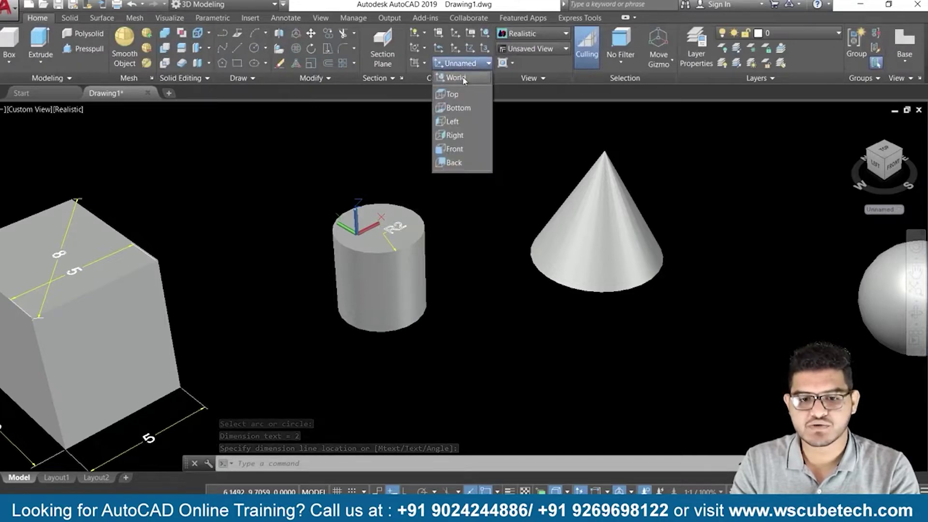
click(456, 78)
scroll(472, 212, down, 3)
scroll(470, 212, up, 6)
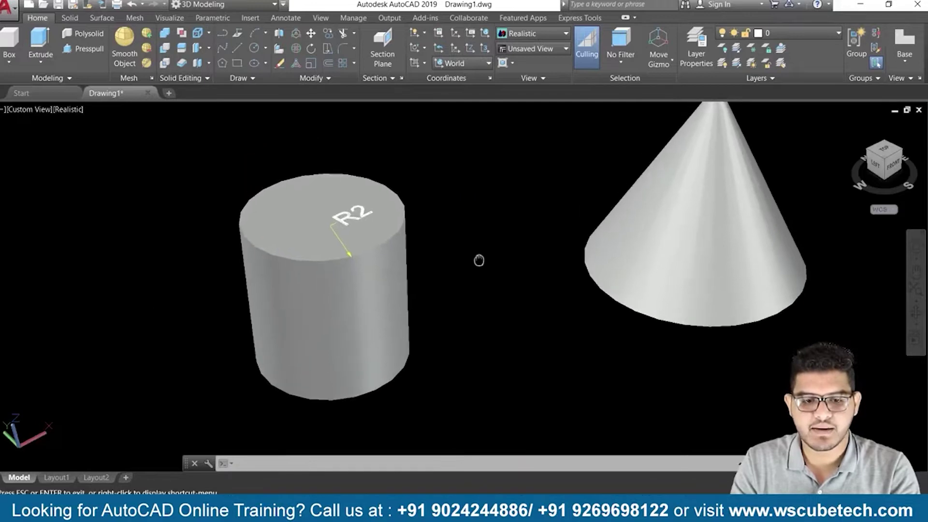
scroll(484, 259, up, 4)
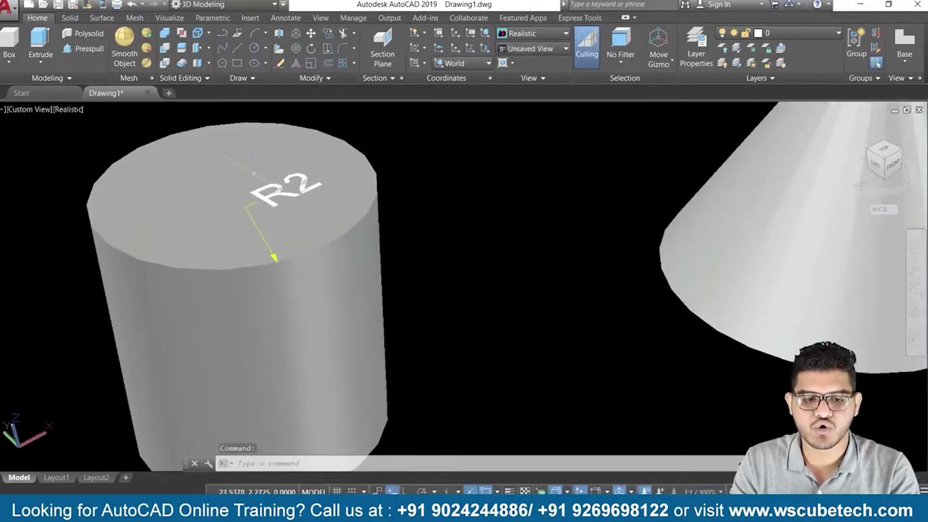
click(245, 179)
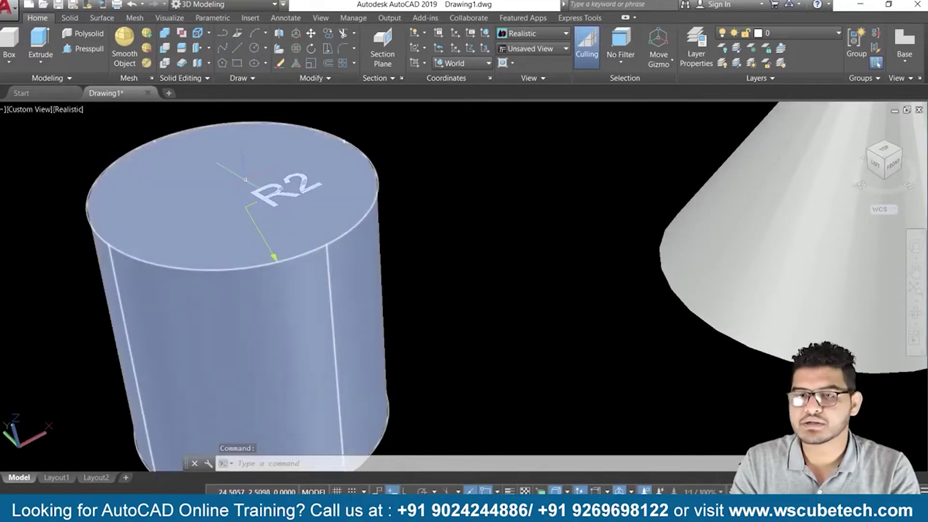
key(Escape)
Step: Look over the box, cylinder, cone, sphere, pyramid and wedge together from several angles
scroll(299, 203, down, 6)
middle_drag(321, 213, 72, 207)
scroll(237, 192, down, 4)
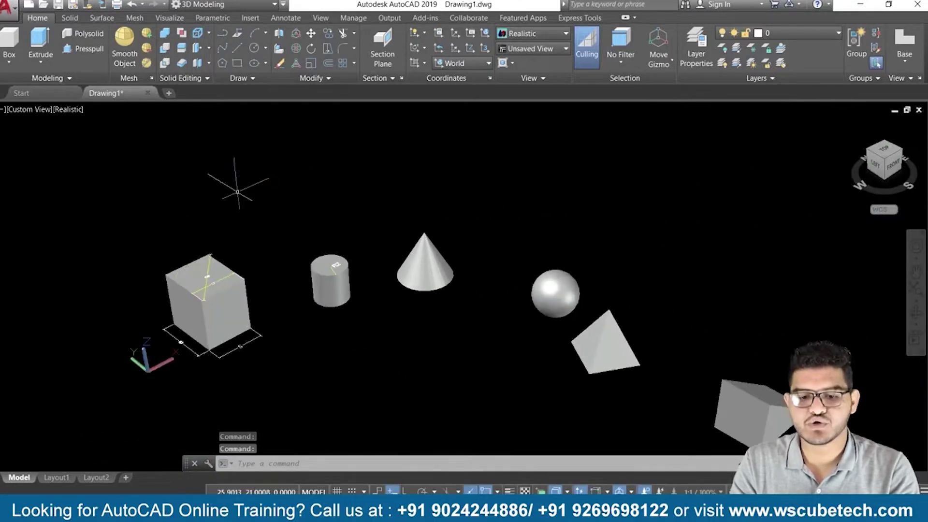
scroll(531, 204, up, 2)
middle_drag(531, 203, 296, 120)
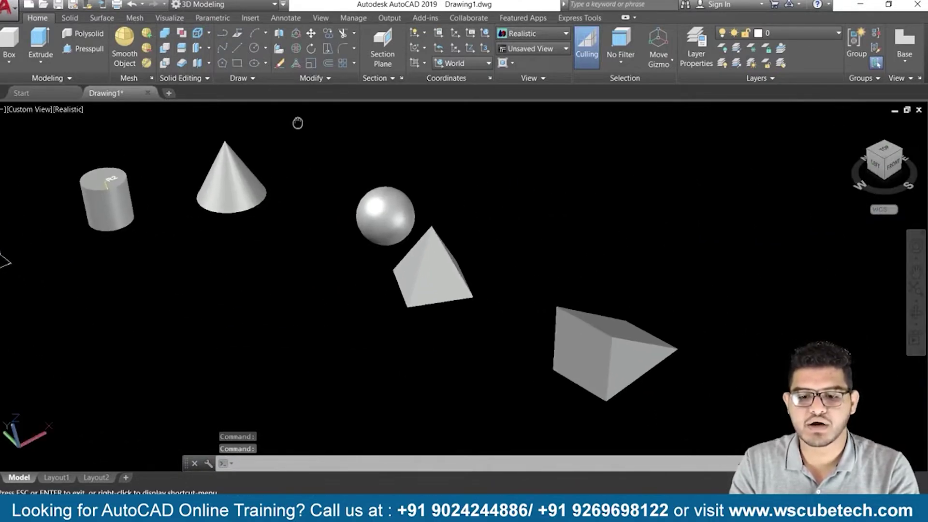
middle_drag(762, 264, 756, 305)
shift+middle_drag(695, 325, 636, 287)
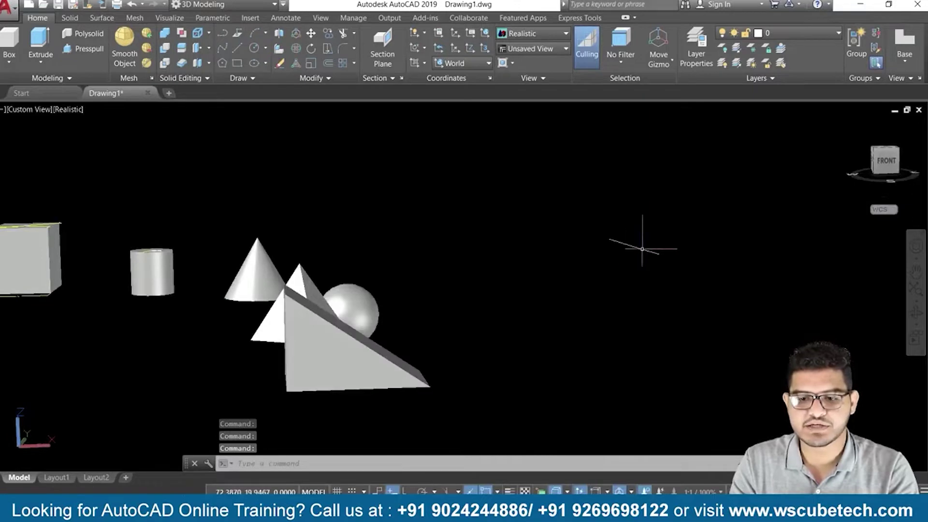
shift+middle_drag(636, 242, 747, 266)
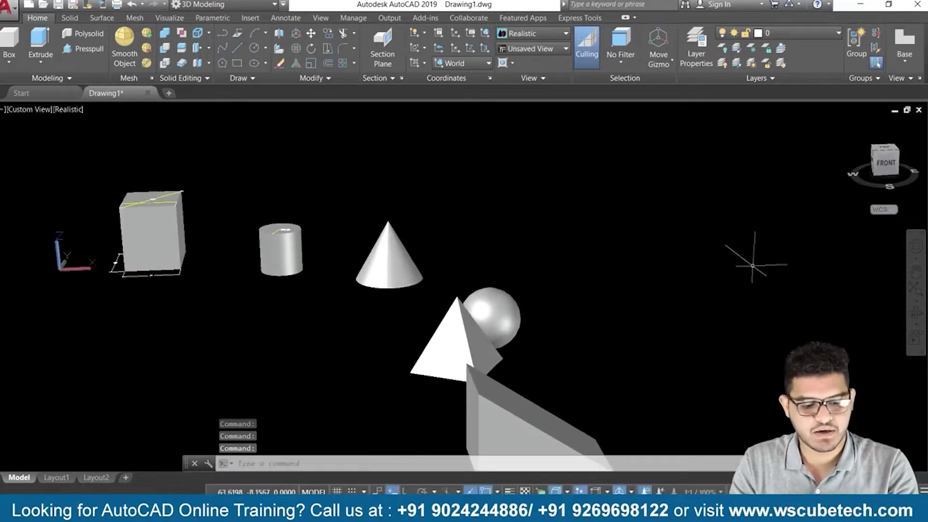
Step: Erase all objects from the drawing and restore the home SW Isometric view
key(ctrl+a)
key(Delete)
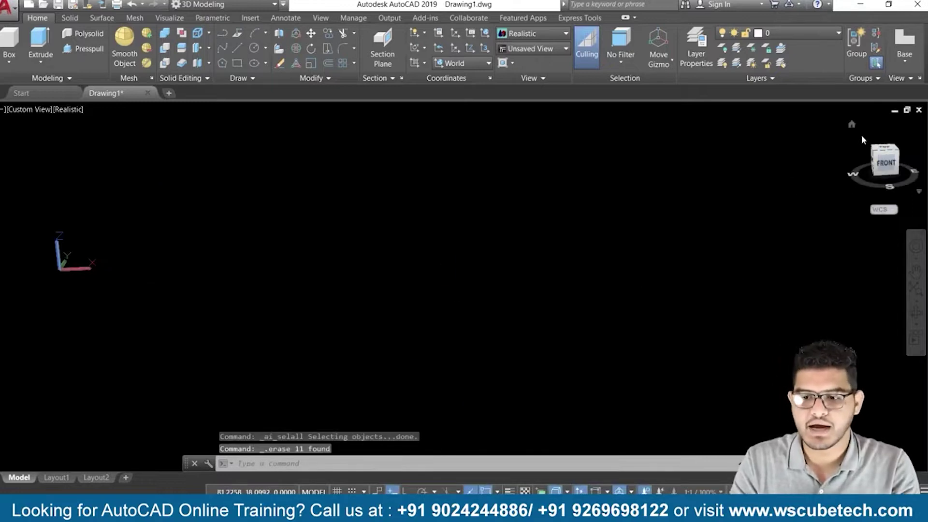
click(852, 125)
middle_drag(644, 232, 334, 288)
key(Escape)
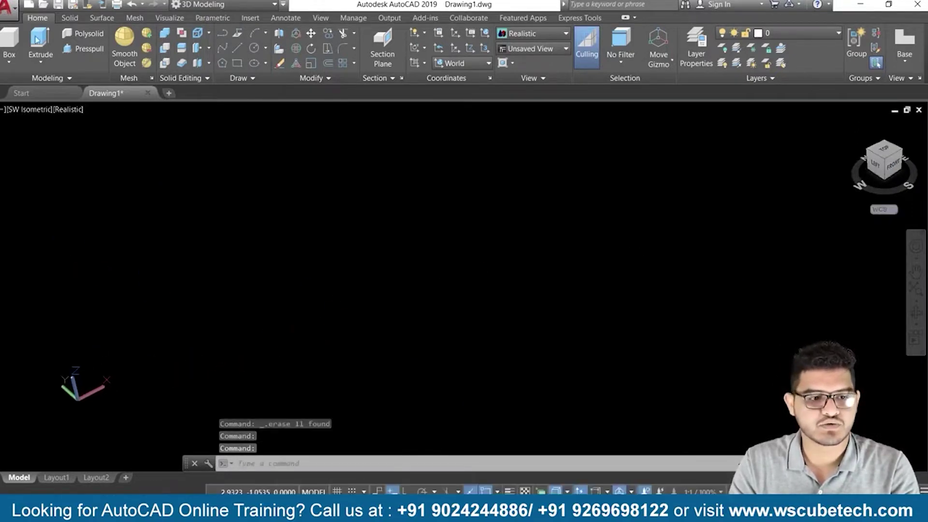
Step: Draw a wedge with a base about 8 by 5 units, setting its height freehand
click(8, 71)
click(12, 201)
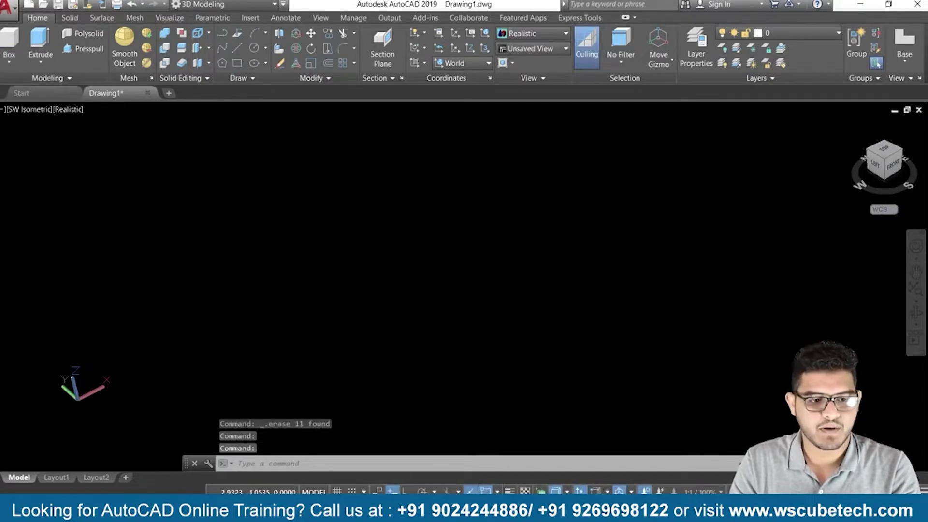
click(509, 234)
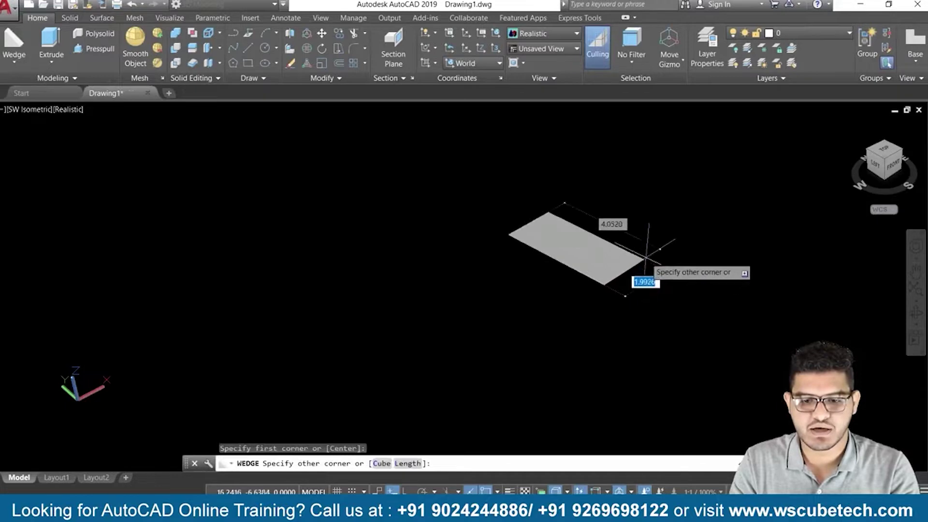
click(442, 418)
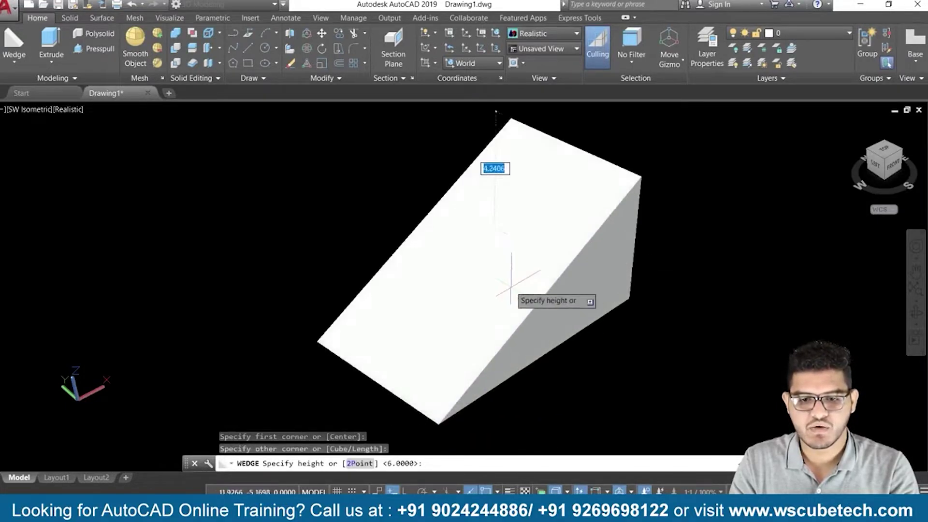
click(508, 279)
scroll(465, 277, down, 2)
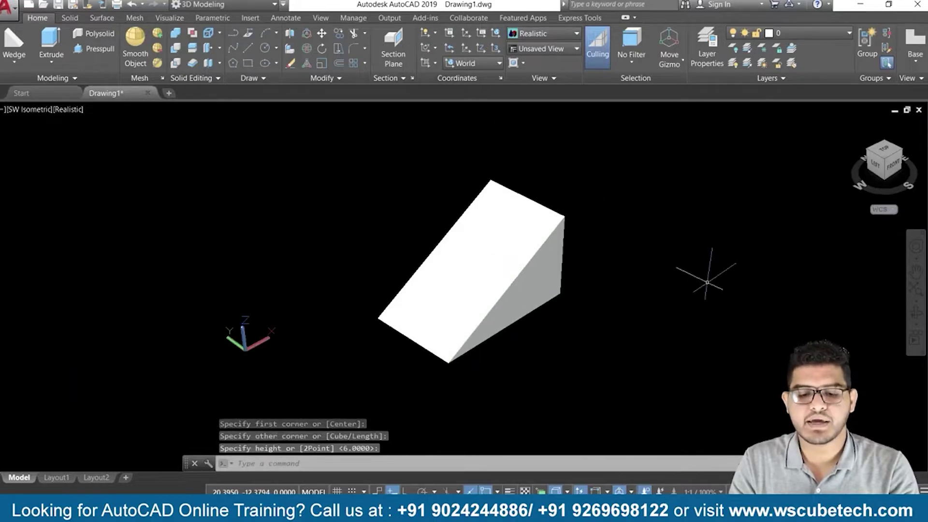
middle_drag(710, 286, 667, 284)
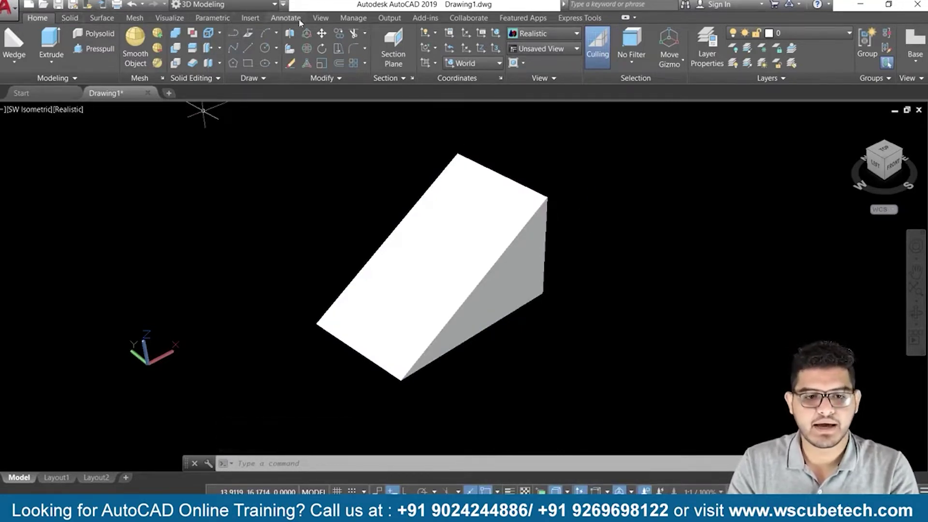
Step: Add a linear dimension to the long bottom edge of the wedge's triangular side, placed outside the solid
click(286, 18)
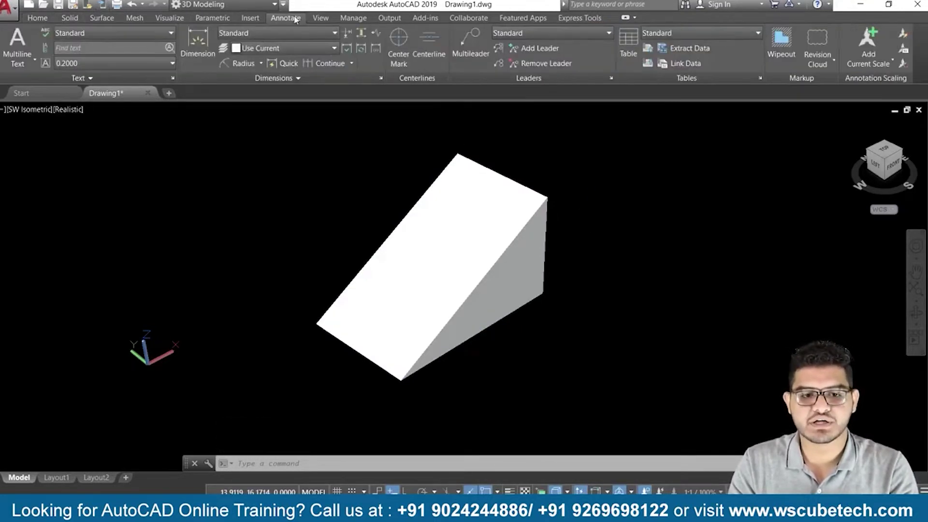
click(261, 64)
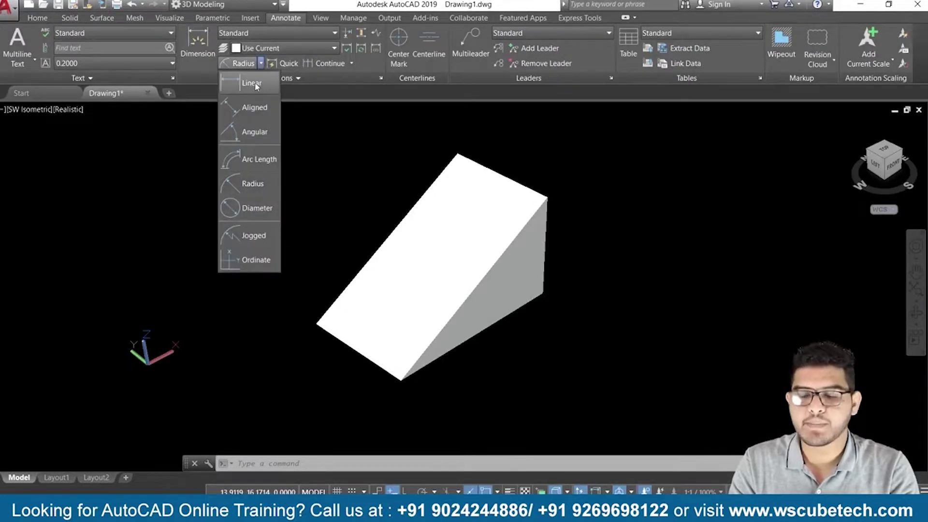
click(252, 84)
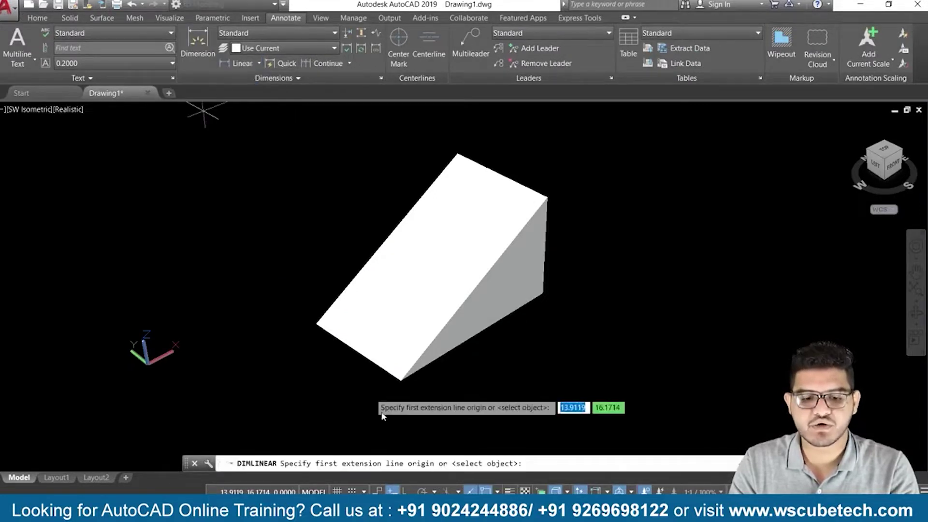
click(401, 378)
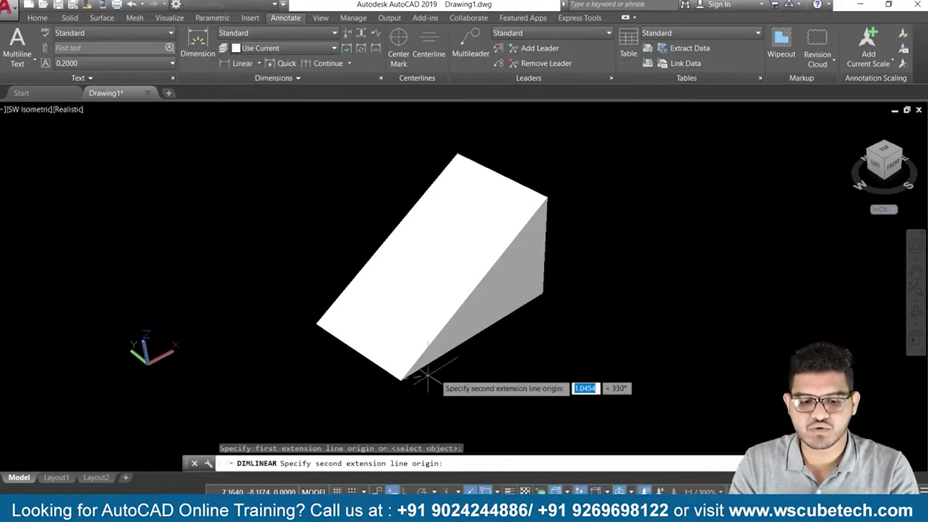
click(543, 292)
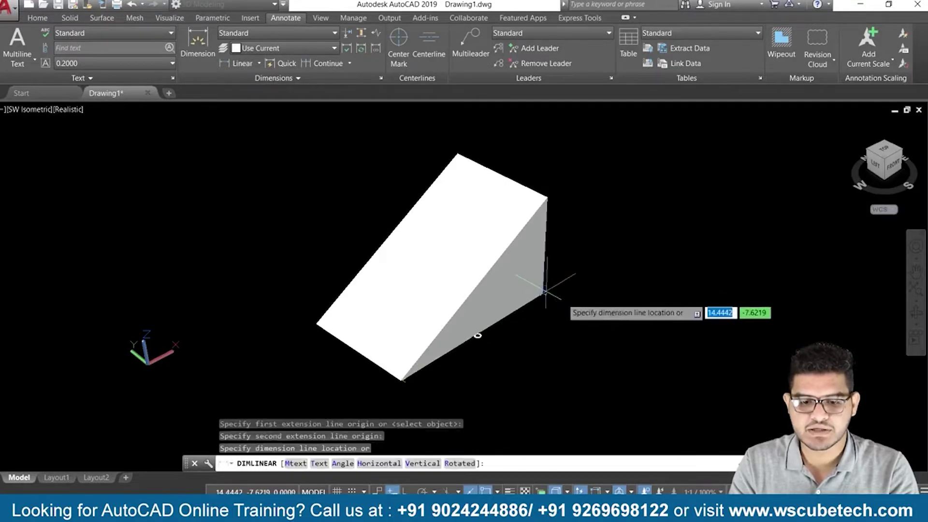
click(580, 312)
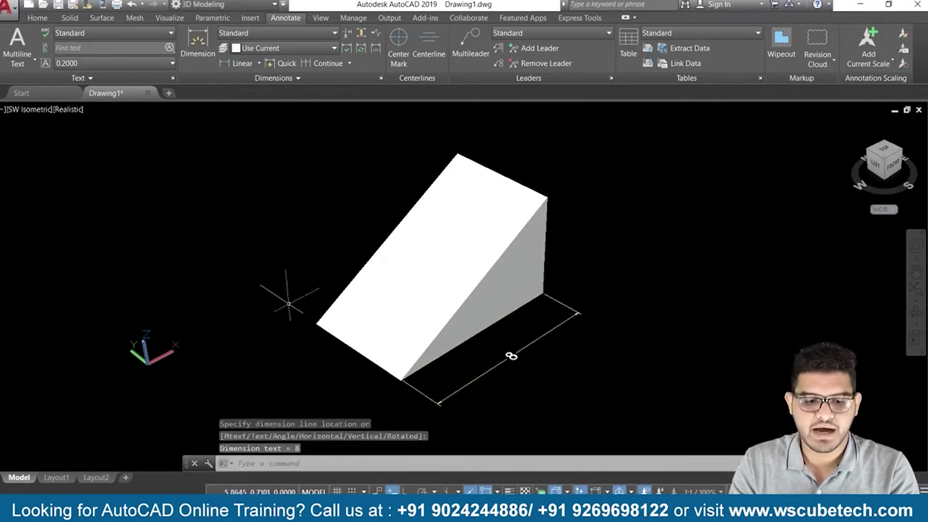
click(237, 63)
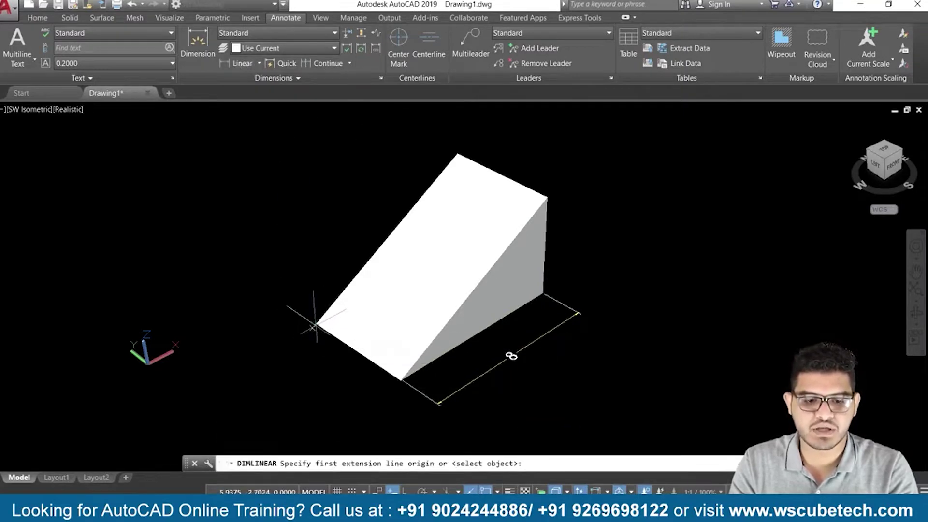
click(318, 325)
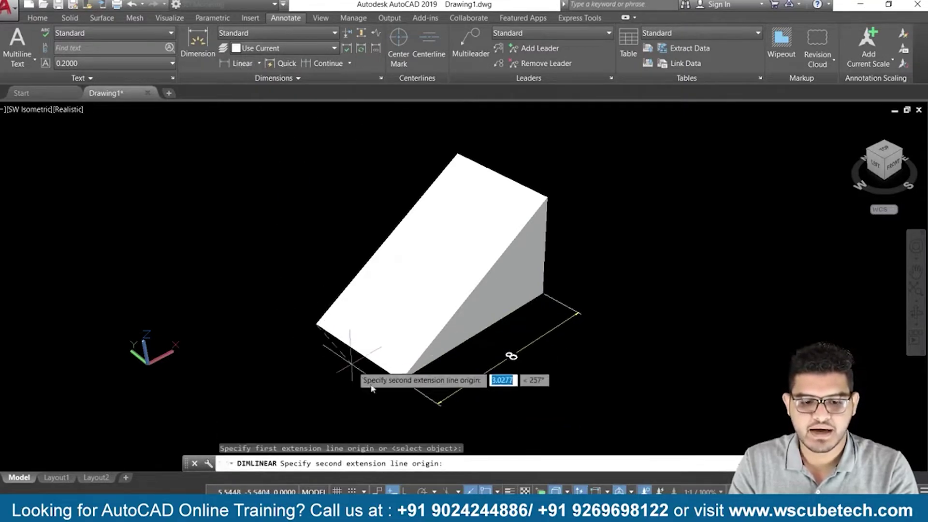
click(402, 379)
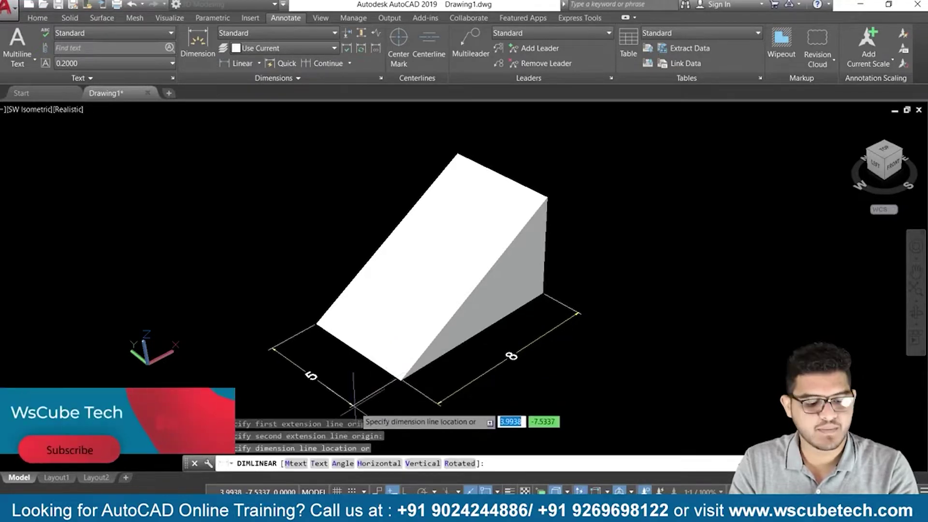
key(ctrl+z)
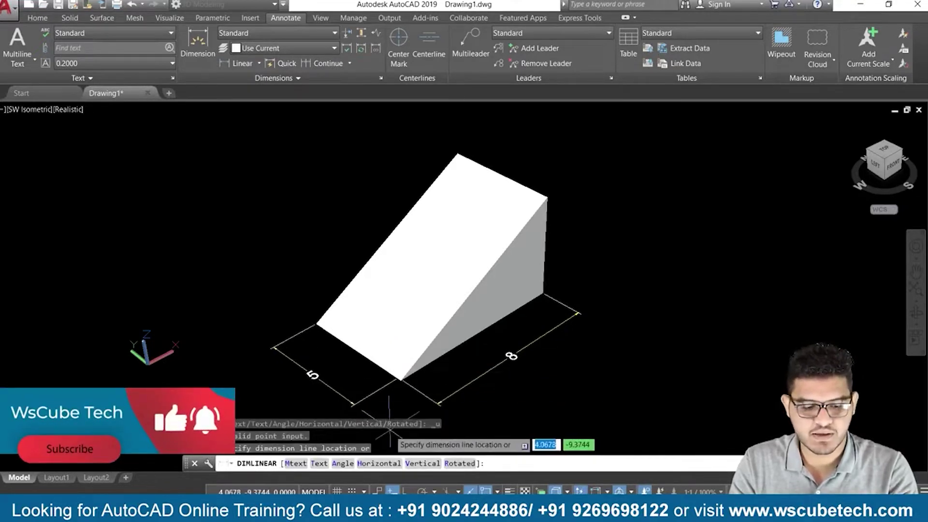
key(Escape)
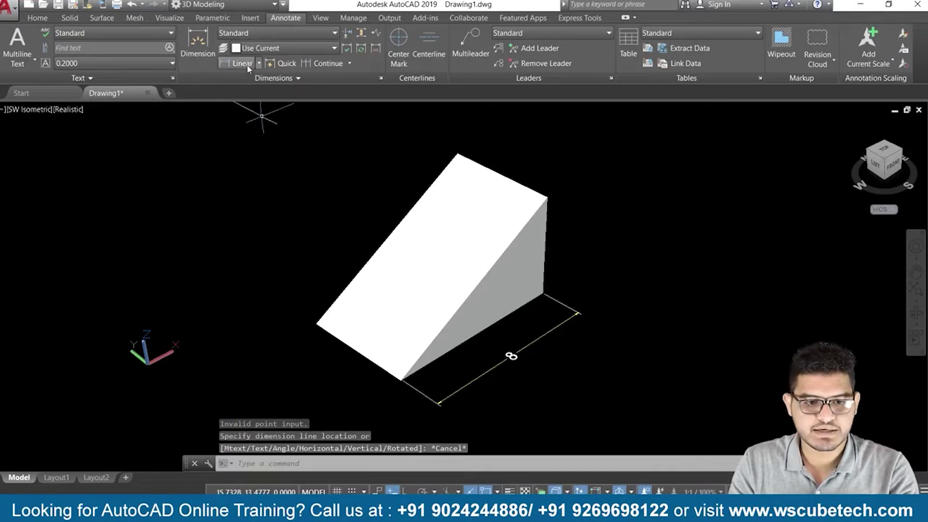
Step: Add a linear dimension between the two low front corners of the wedge, placed close to the short bottom edge
key(Return)
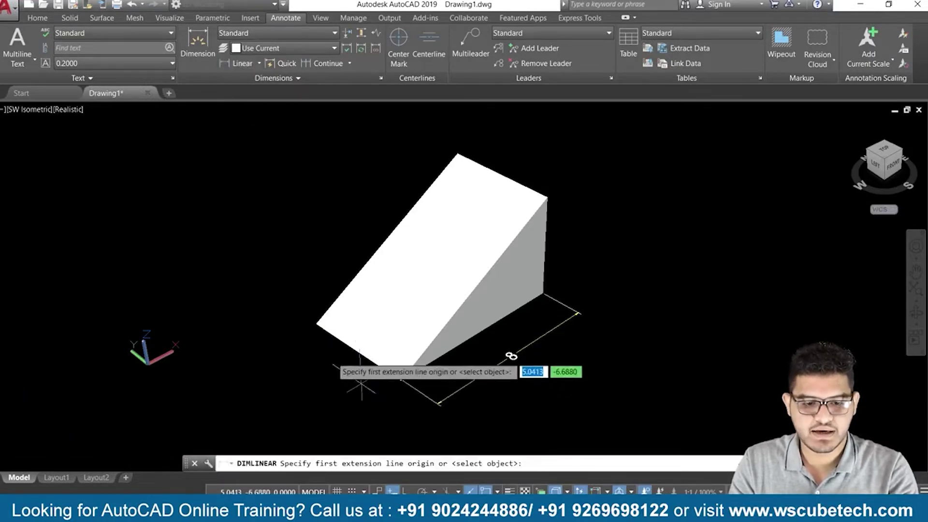
click(314, 324)
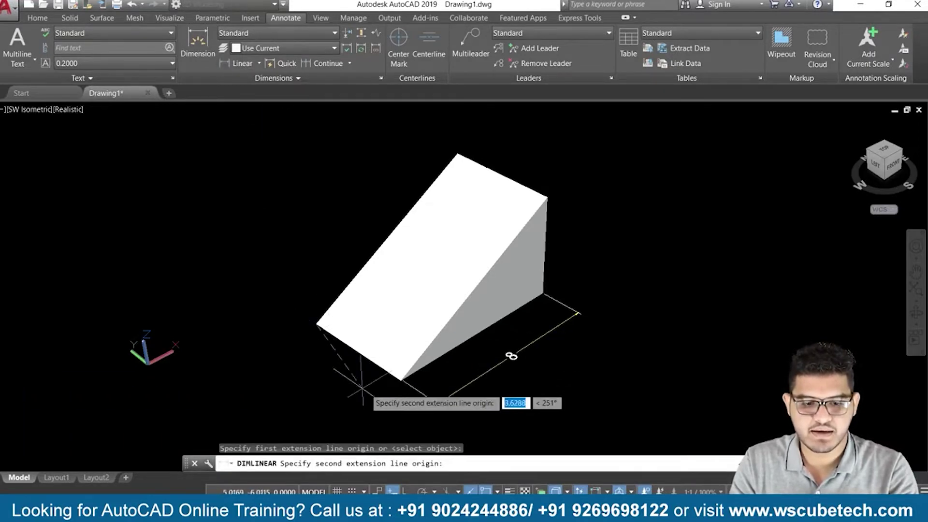
click(401, 381)
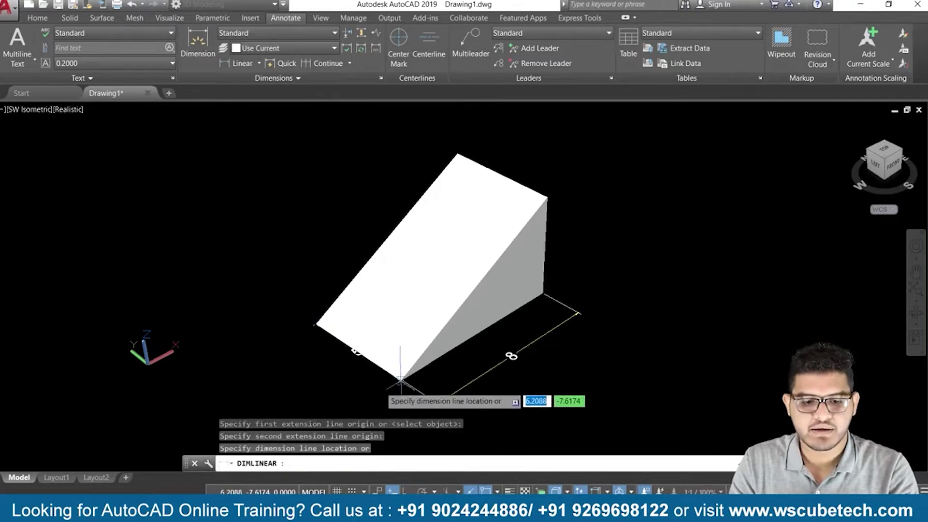
click(378, 387)
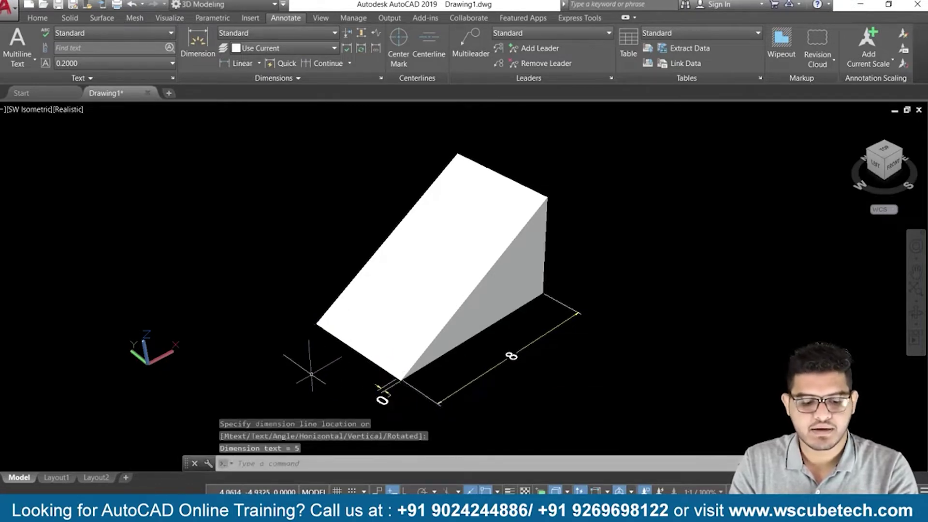
Step: Undo the last dimension and redimension the wedge's short bottom edge, placing the linear dimension farther outside the solid
key(ctrl+z)
scroll(319, 374, up, 2)
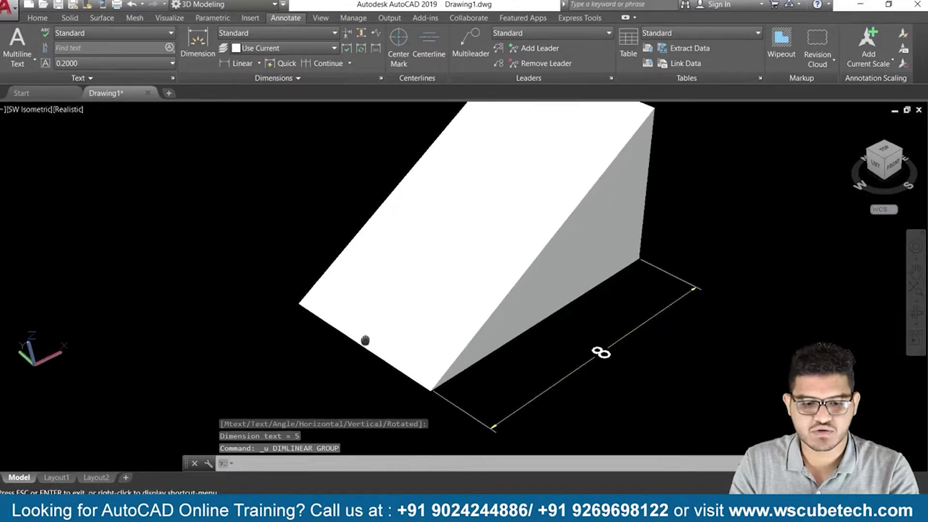
click(234, 65)
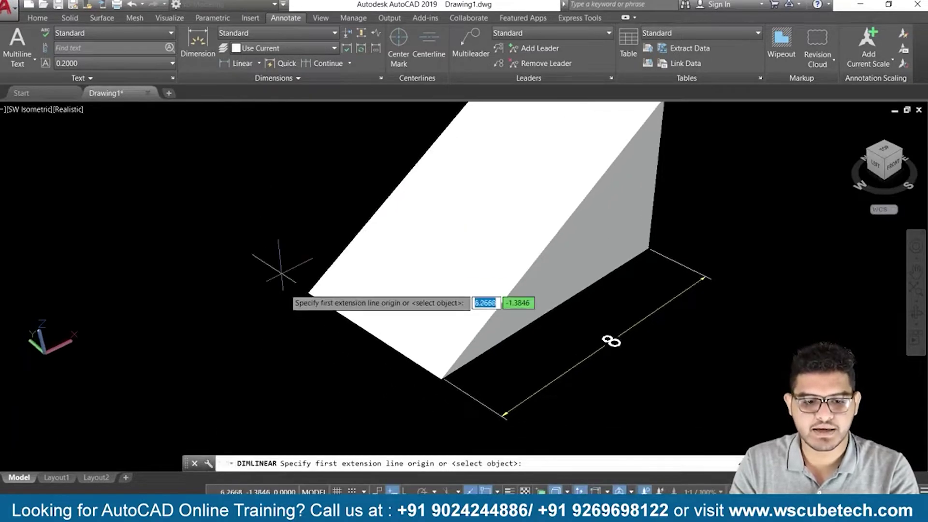
click(308, 292)
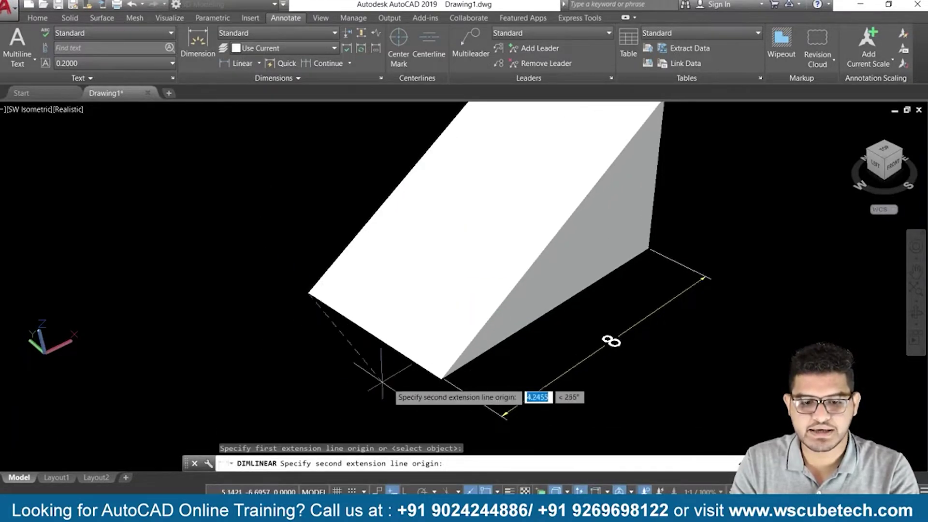
click(441, 380)
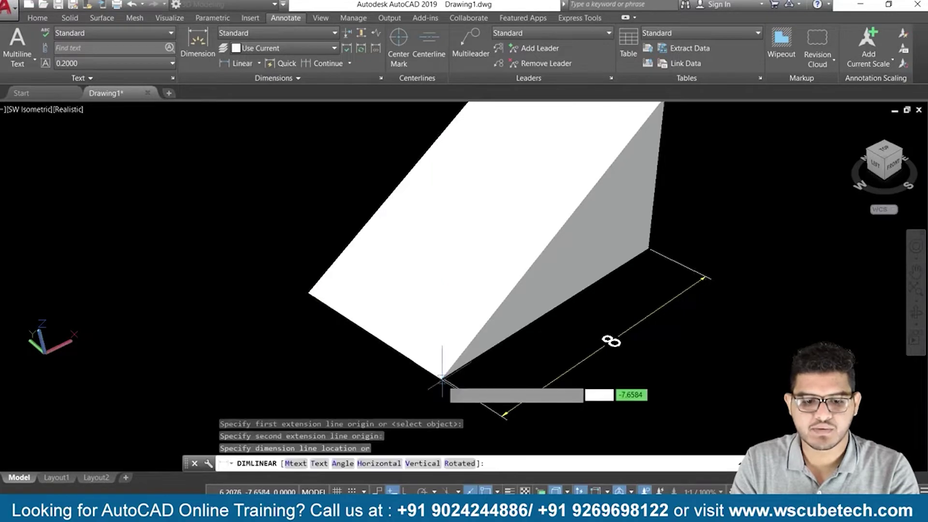
click(333, 350)
scroll(373, 321, down, 2)
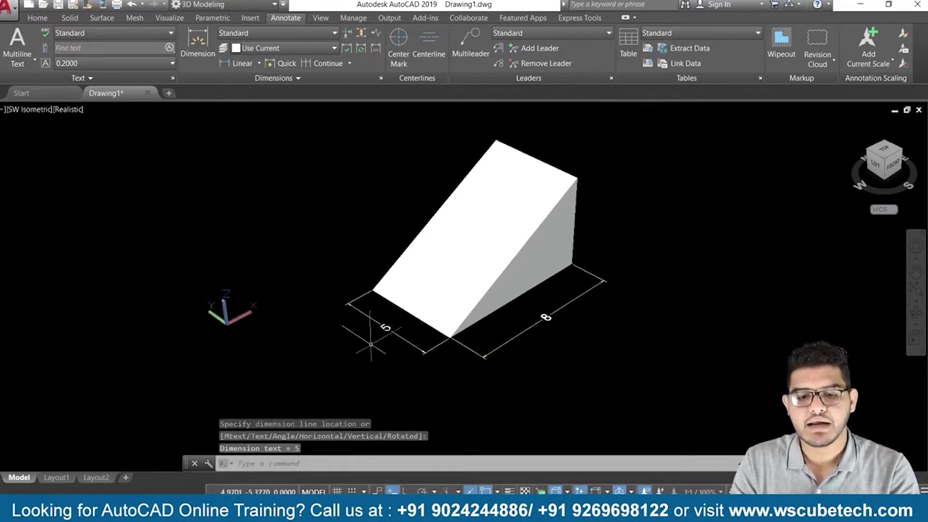
scroll(403, 289, up, 1)
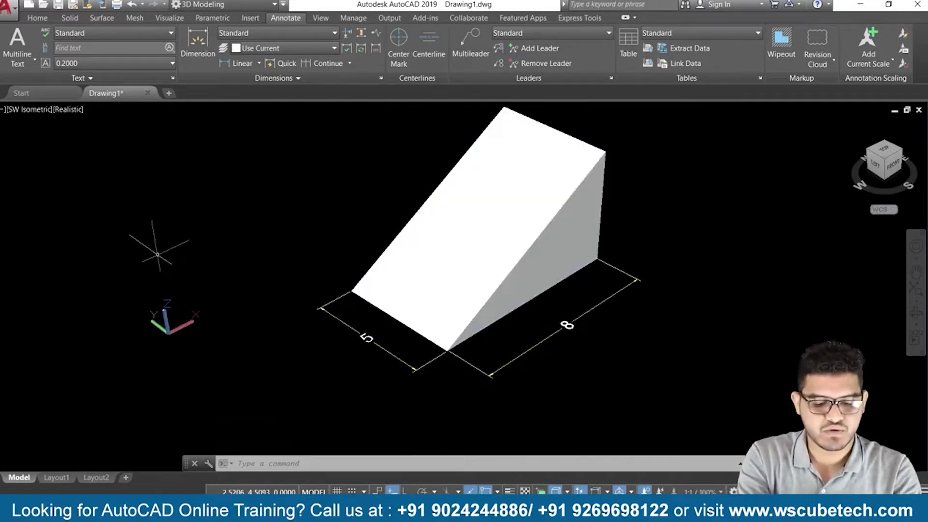
Step: Align the UCS to the wedge's sloped face using the Face option and accept the proposed orientation
key(Return)
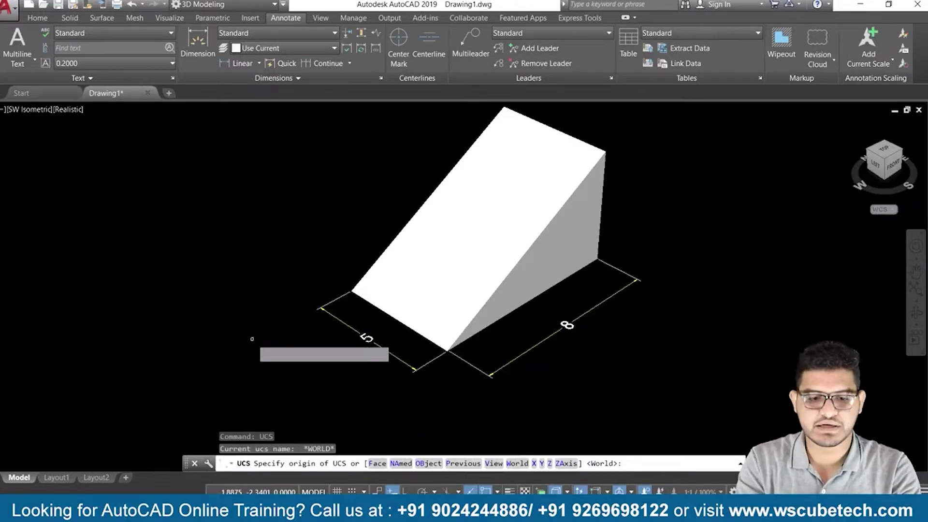
text(f)
key(Return)
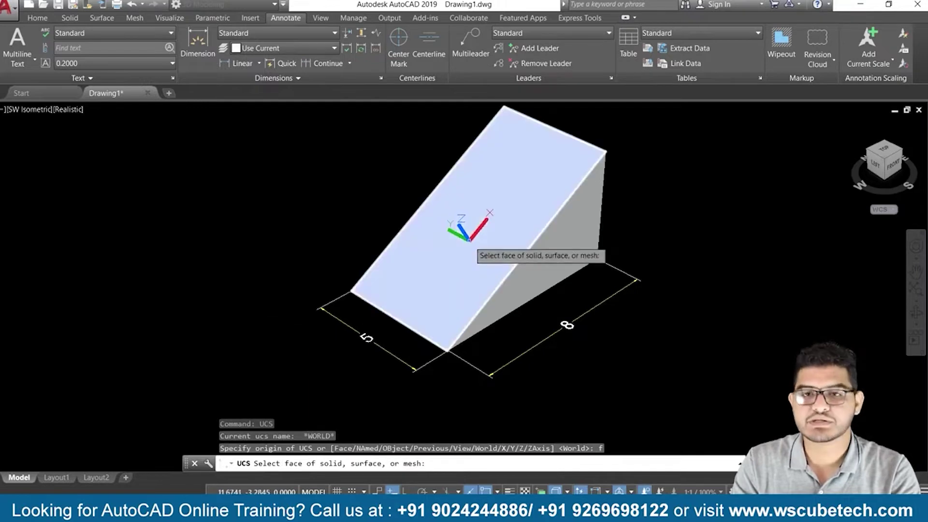
click(469, 242)
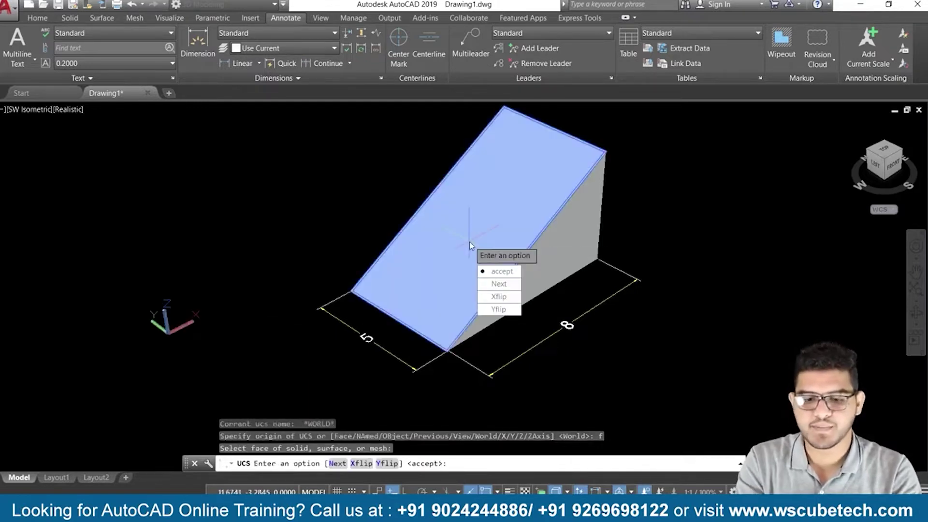
key(Return)
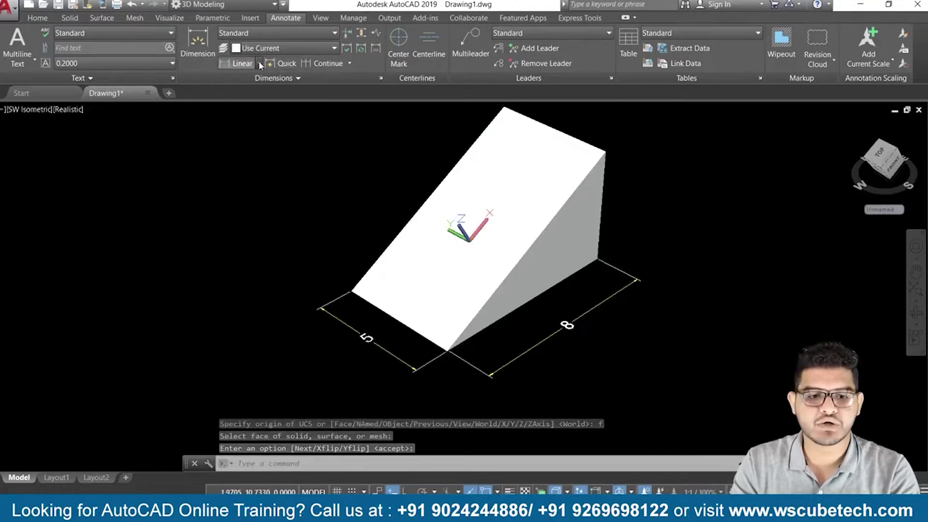
Step: Add a linear dimension across the upper part of the sloped face between its two long edges, placed on the face
click(260, 65)
click(260, 86)
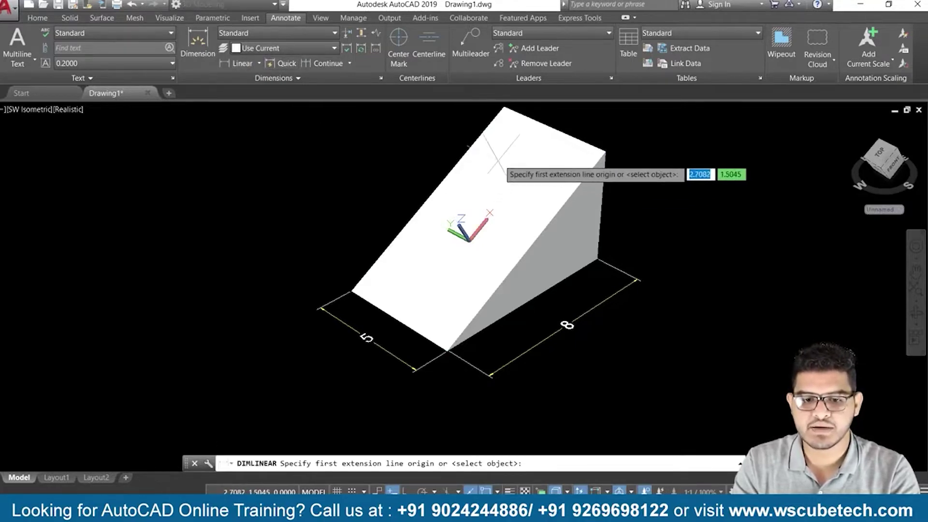
click(465, 153)
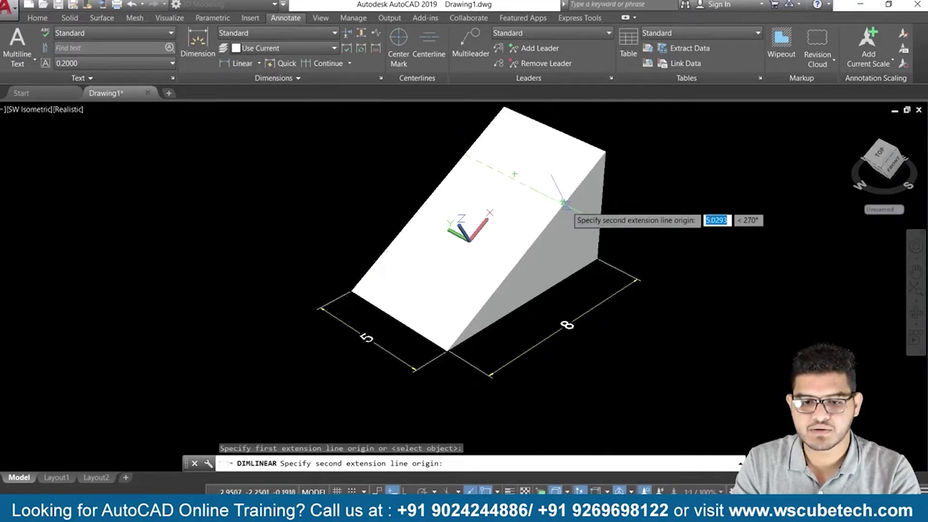
click(563, 202)
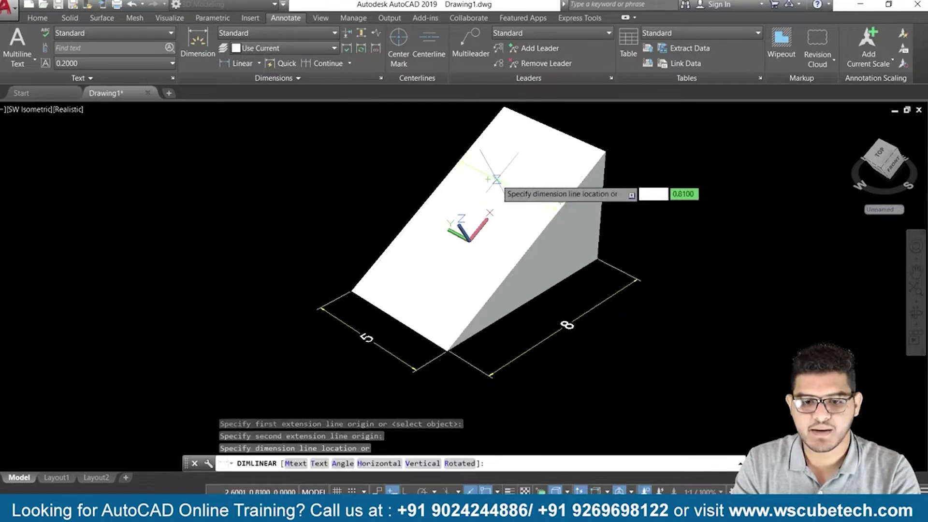
click(564, 173)
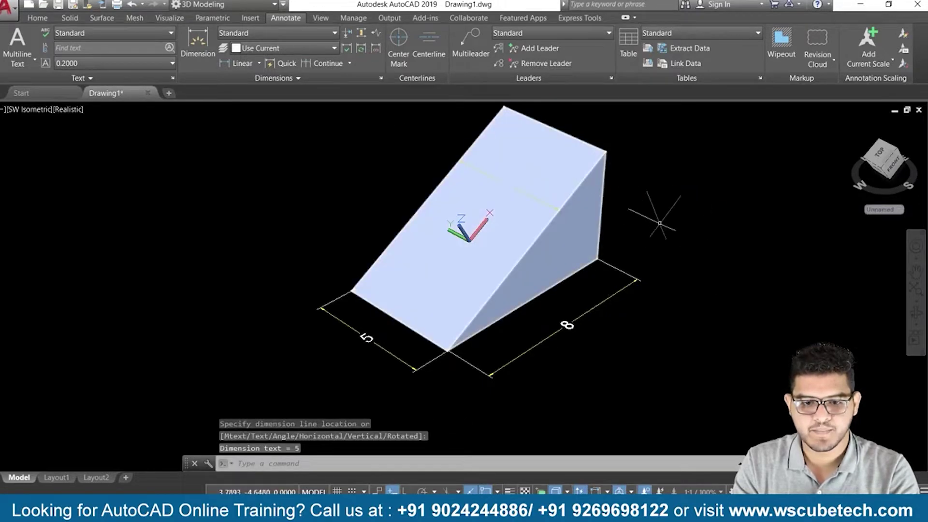
Step: Set the coordinate system back to World
key(Return)
shift+middle_drag(663, 227, 757, 270)
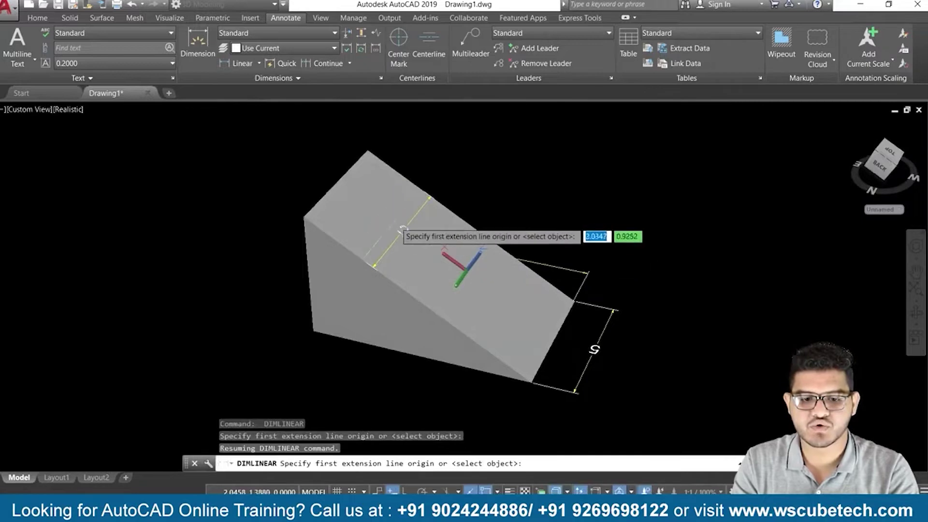
scroll(423, 244, up, 4)
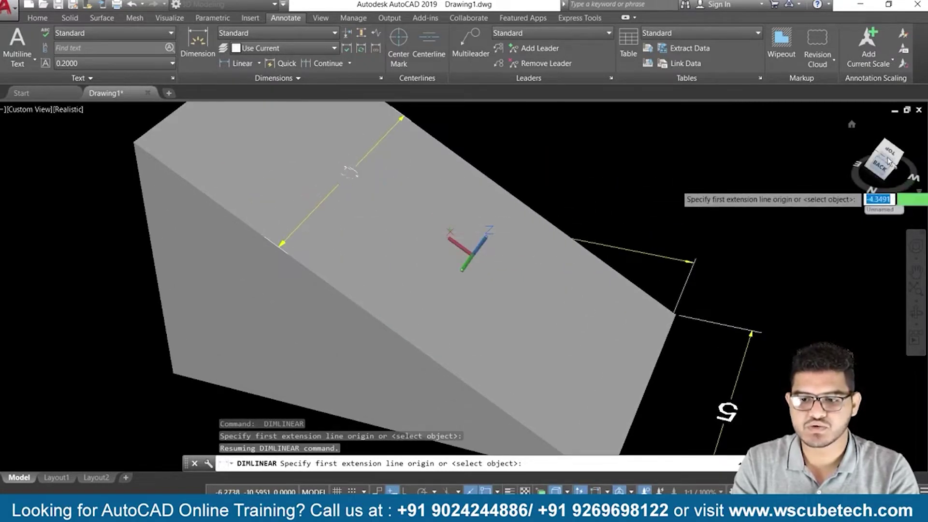
click(851, 126)
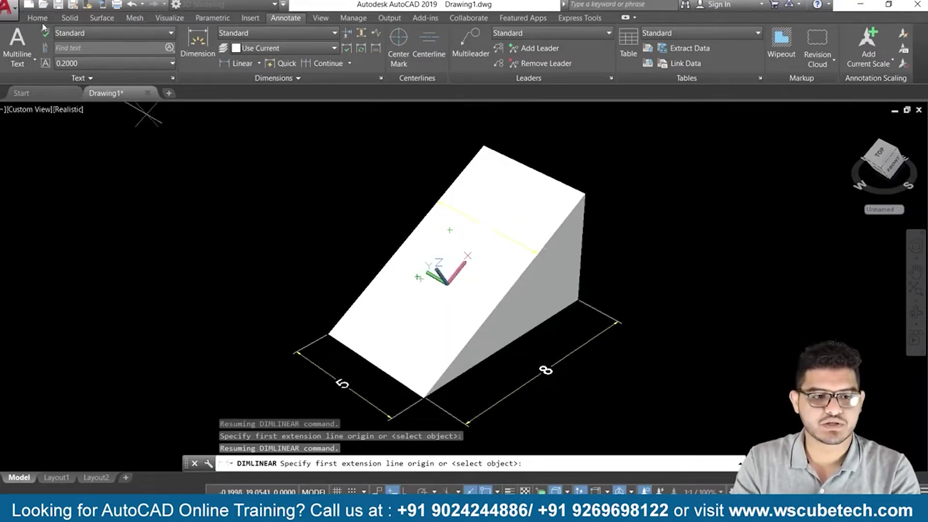
click(29, 19)
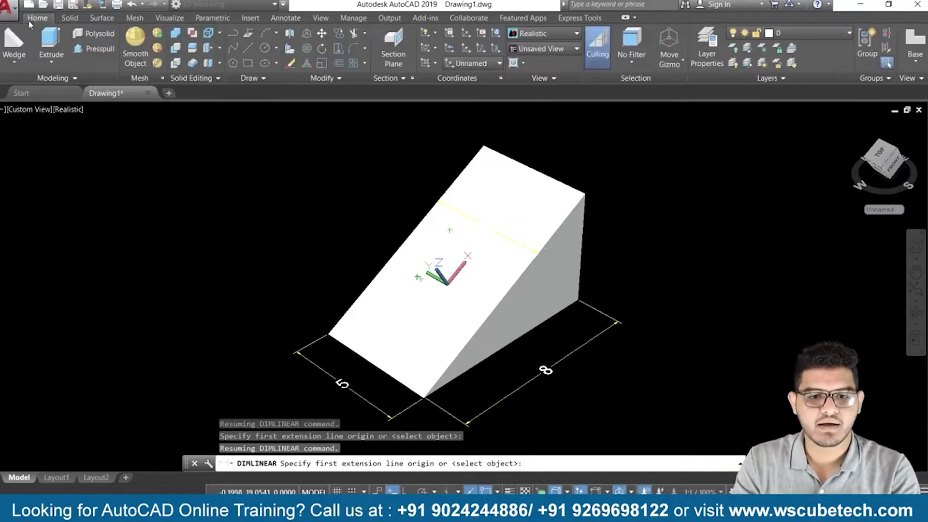
click(480, 65)
click(472, 77)
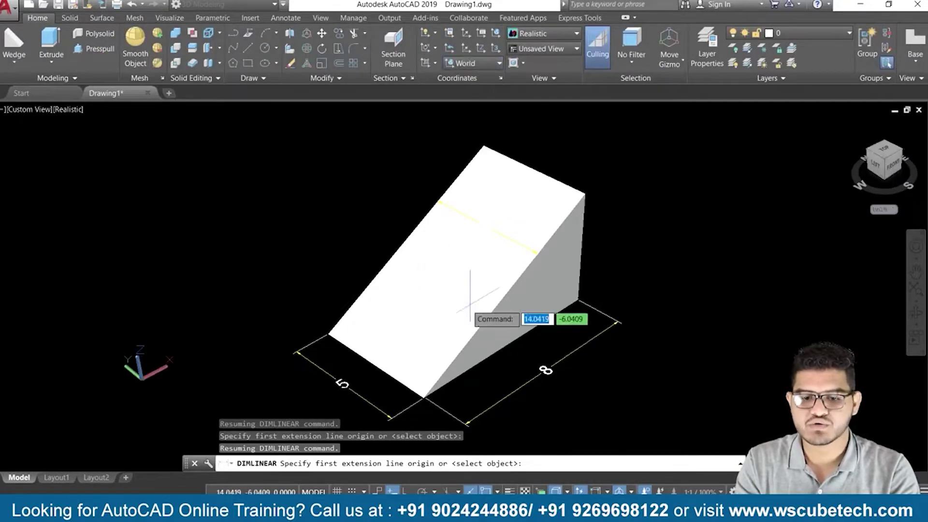
Step: Examine the wedge and its dimensions from above and from the front, and cancel the pending linear dimension command
shift+middle_drag(689, 257, 687, 349)
scroll(616, 196, up, 3)
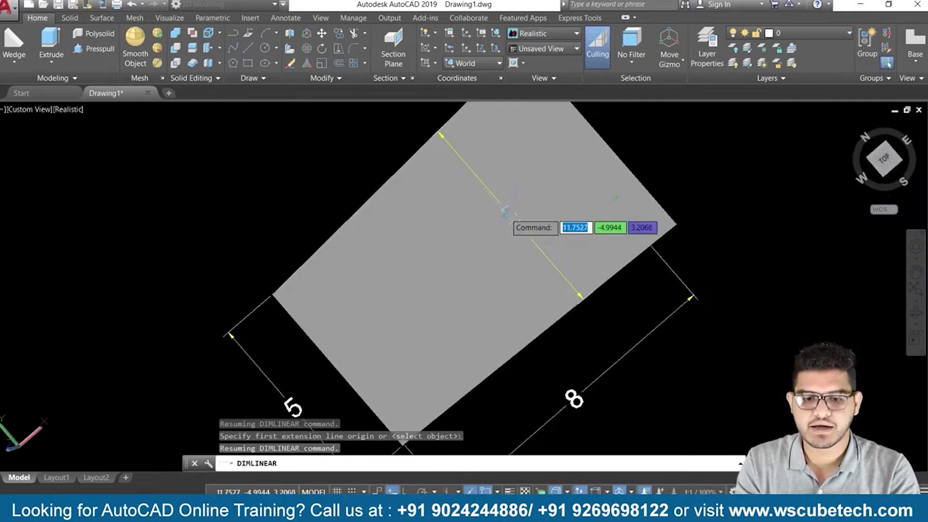
scroll(505, 210, up, 2)
scroll(498, 228, down, 5)
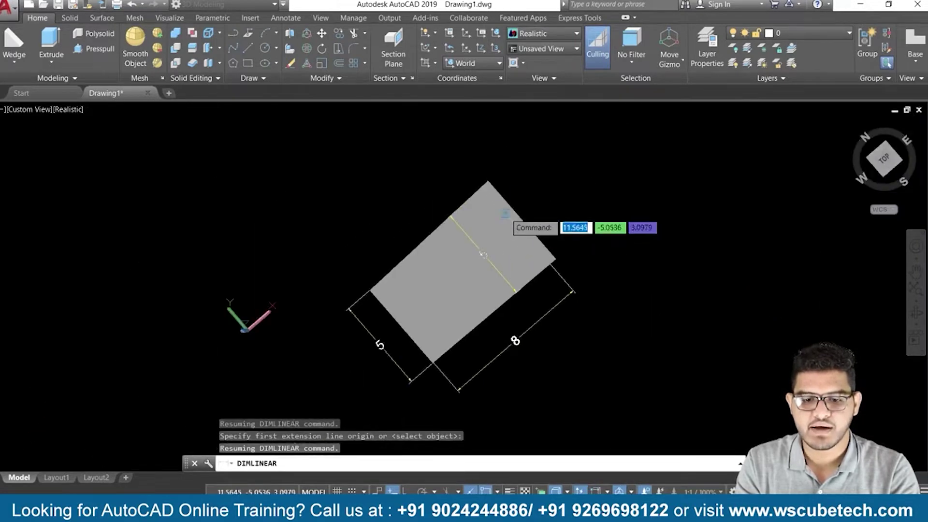
scroll(506, 215, down, 2)
scroll(506, 215, up, 4)
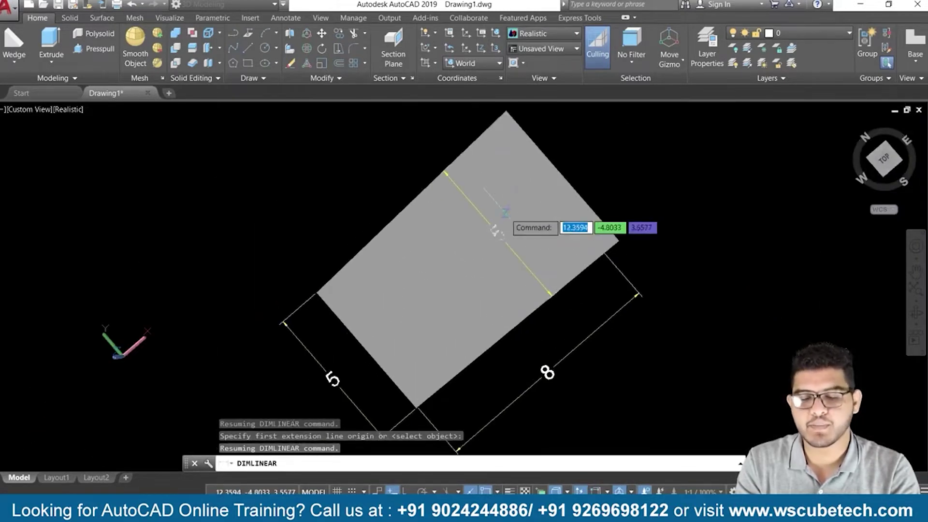
shift+middle_drag(686, 169, 657, 115)
key(Escape)
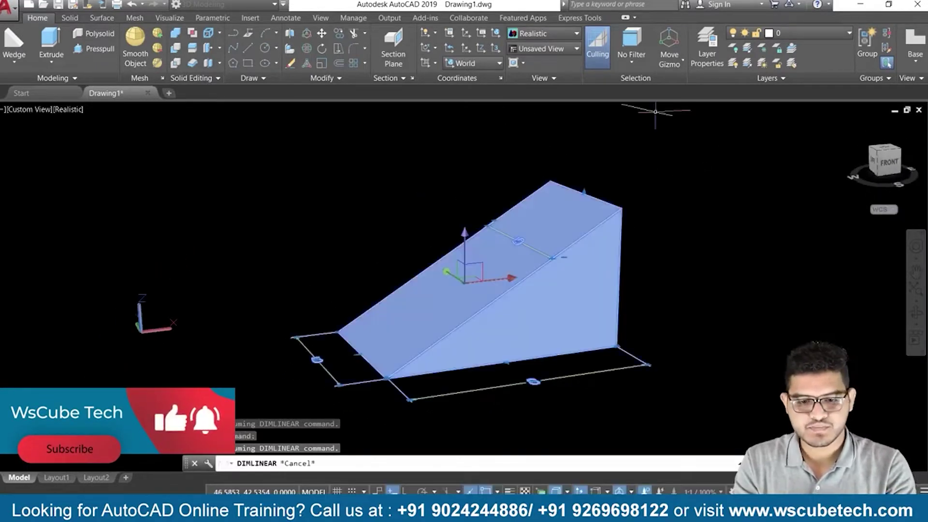
Step: Erase the wedge with all its dimensions and return to the SW Isometric home view
key(ctrl+a)
key(Delete)
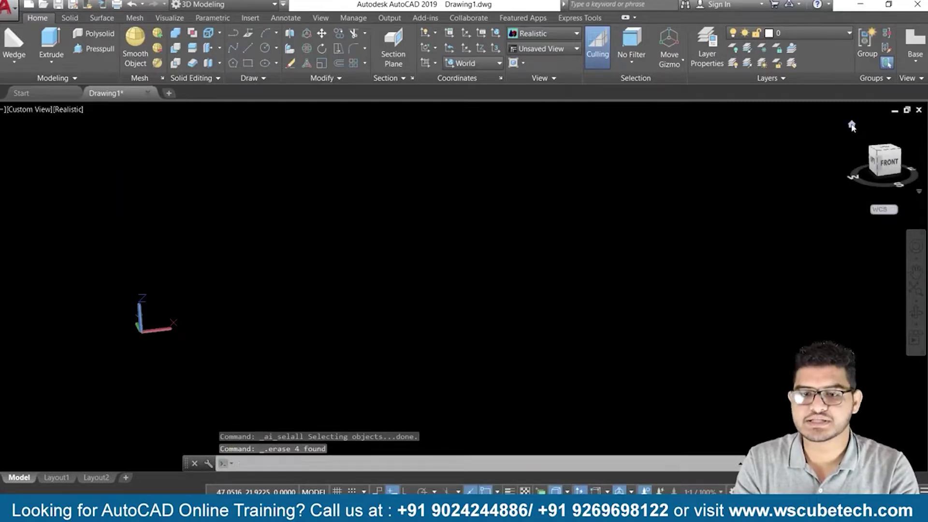
middle_drag(474, 230, 212, 319)
Step: Draw a box freehand, picking two opposite base corners and its height
click(14, 61)
click(36, 86)
click(404, 285)
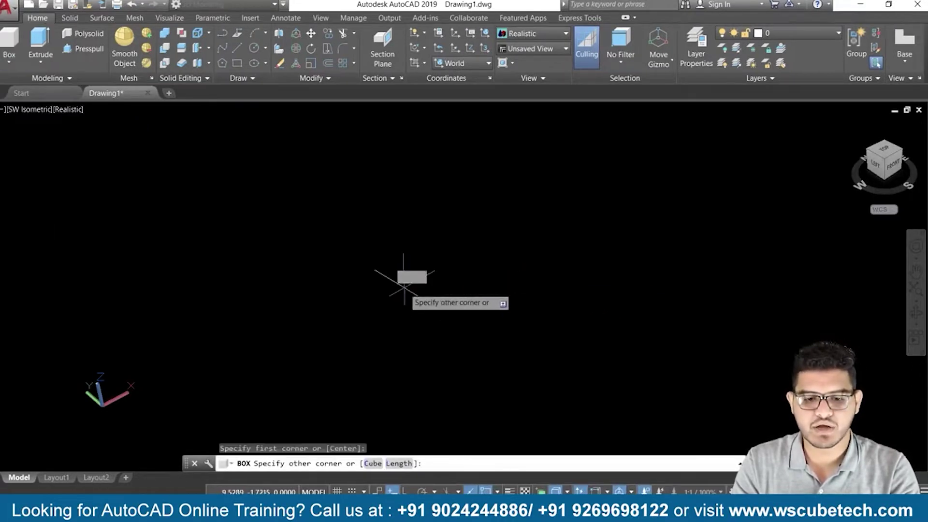
click(663, 276)
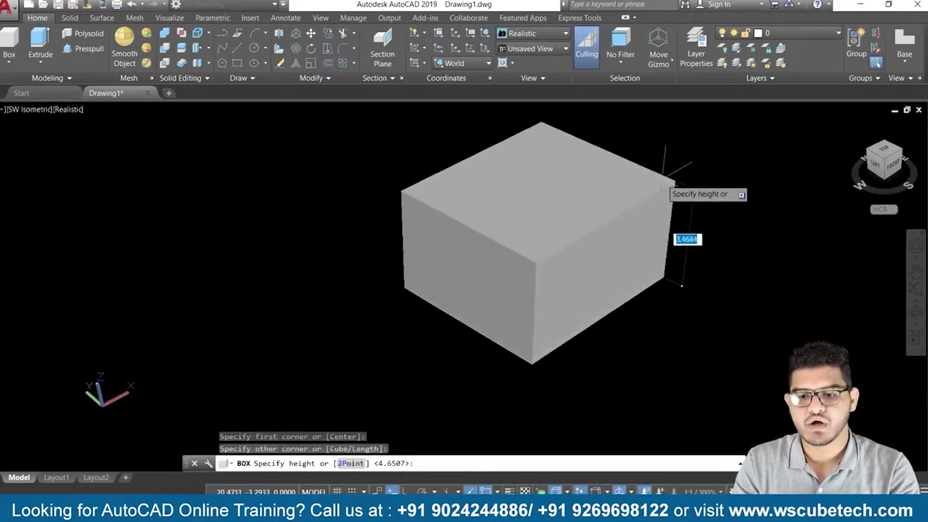
click(670, 157)
middle_drag(709, 190, 650, 221)
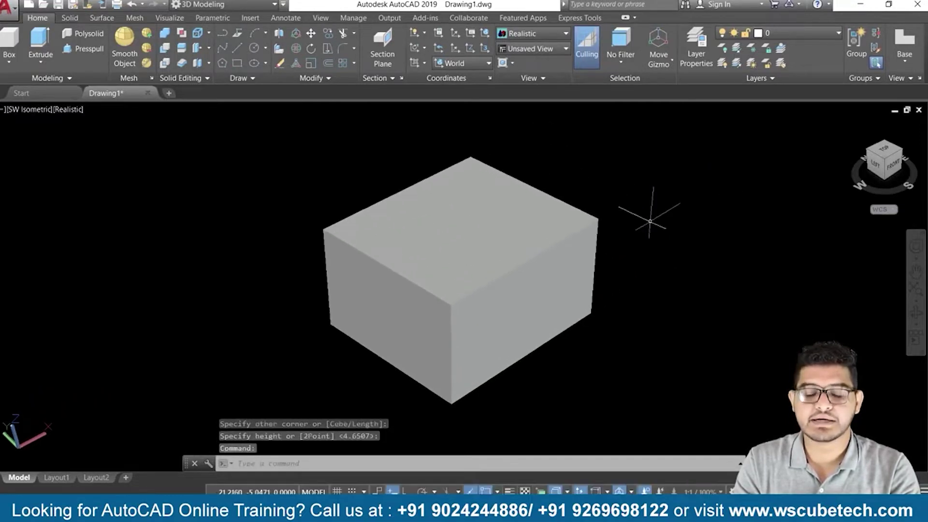
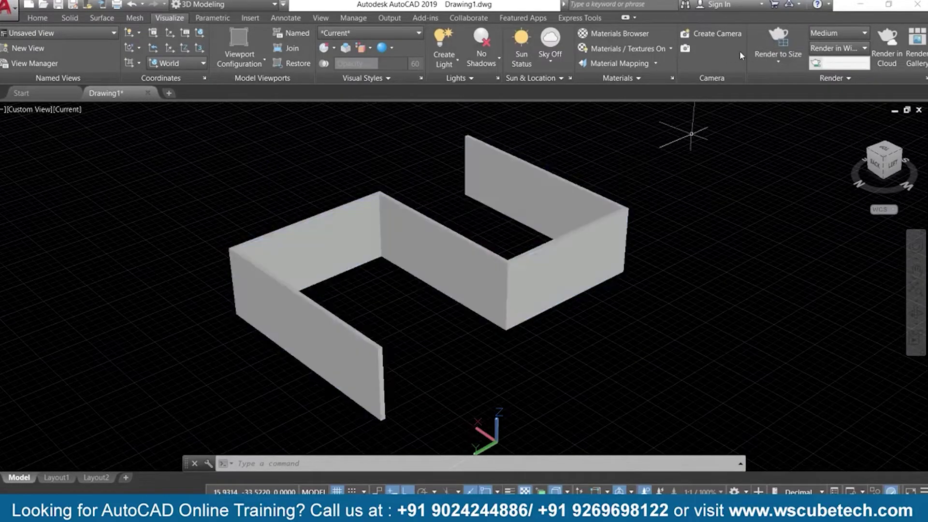
Step: Check the available render output sizes and set the render quality preset to High
click(781, 59)
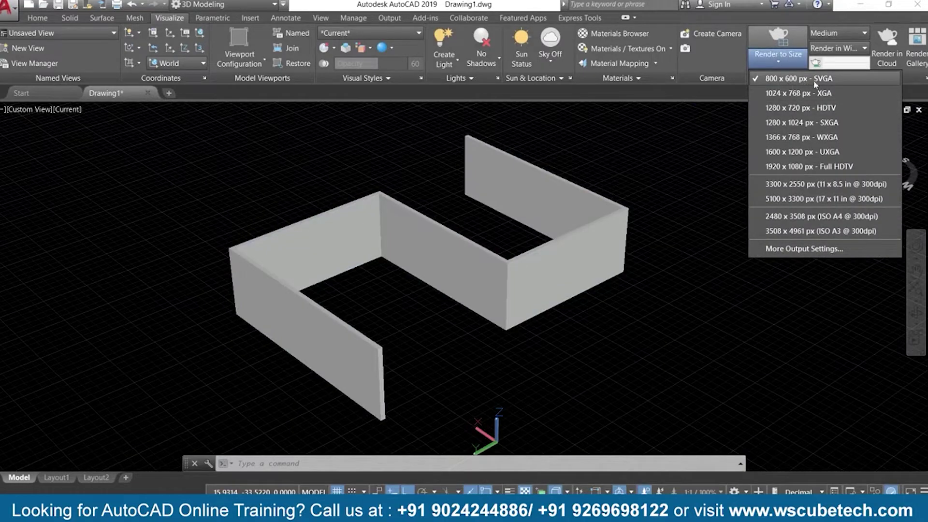
click(793, 167)
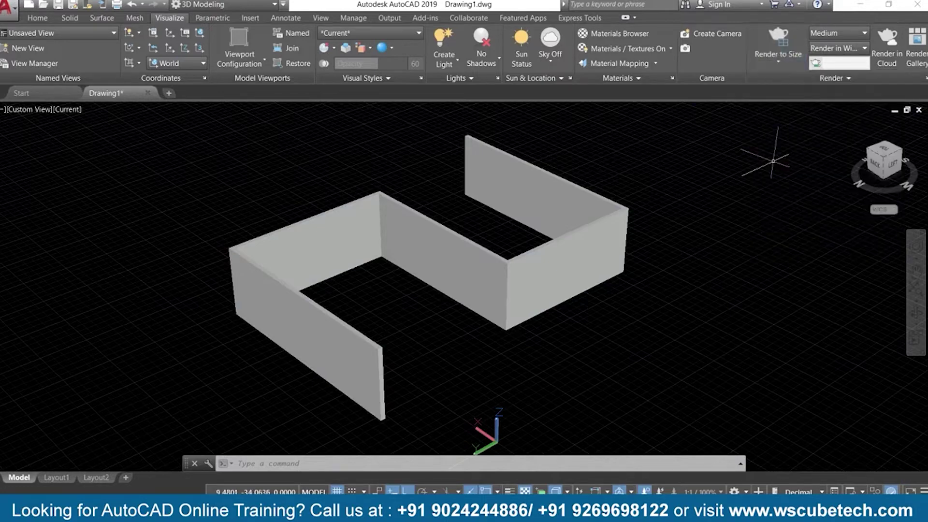
click(848, 33)
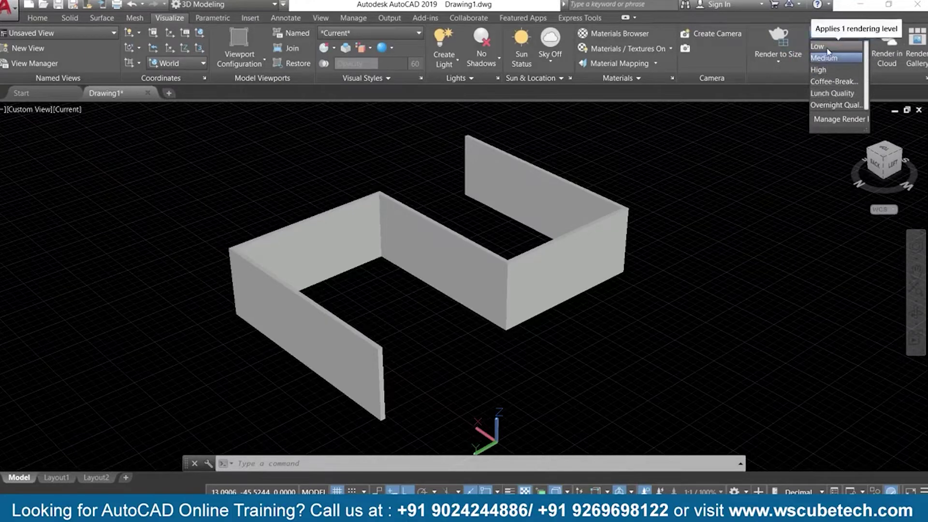
click(829, 69)
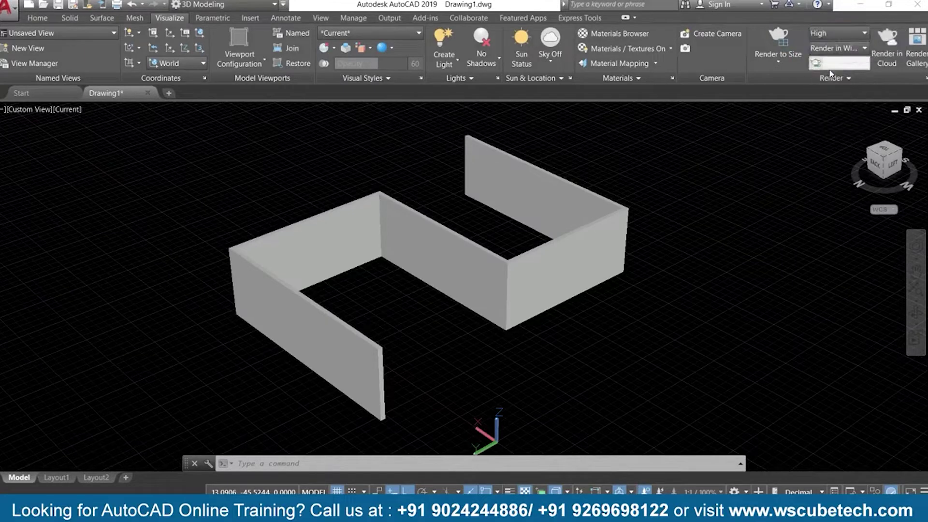
Step: Render the polysolid wall model in a separate window, working without the Medium Images Library
click(841, 50)
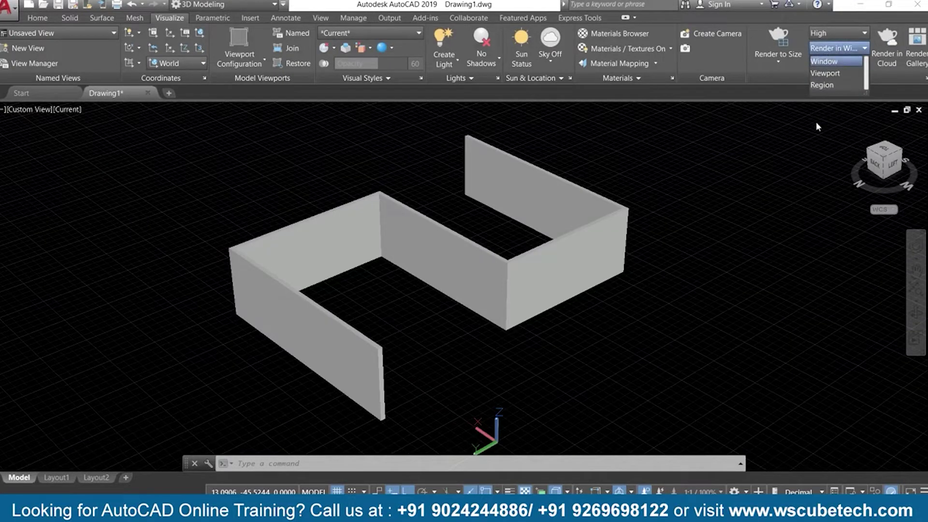
click(823, 62)
click(776, 45)
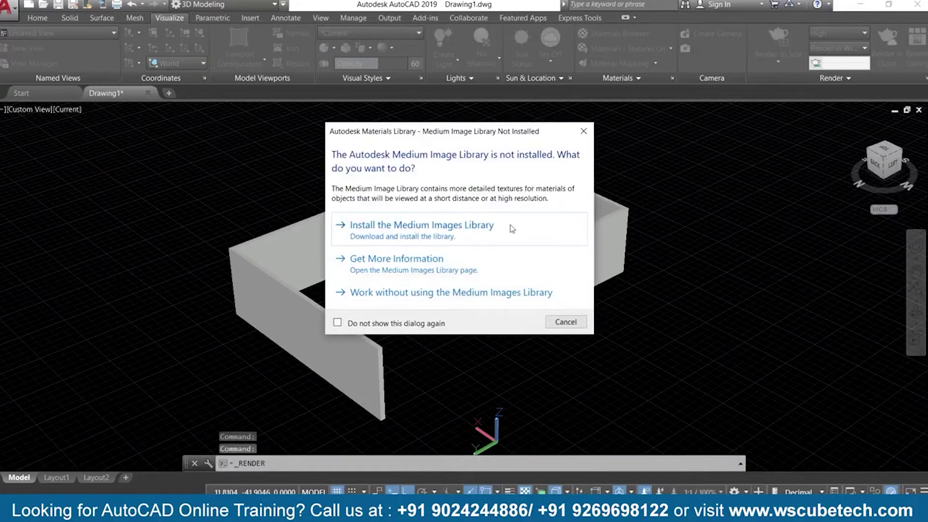
click(383, 293)
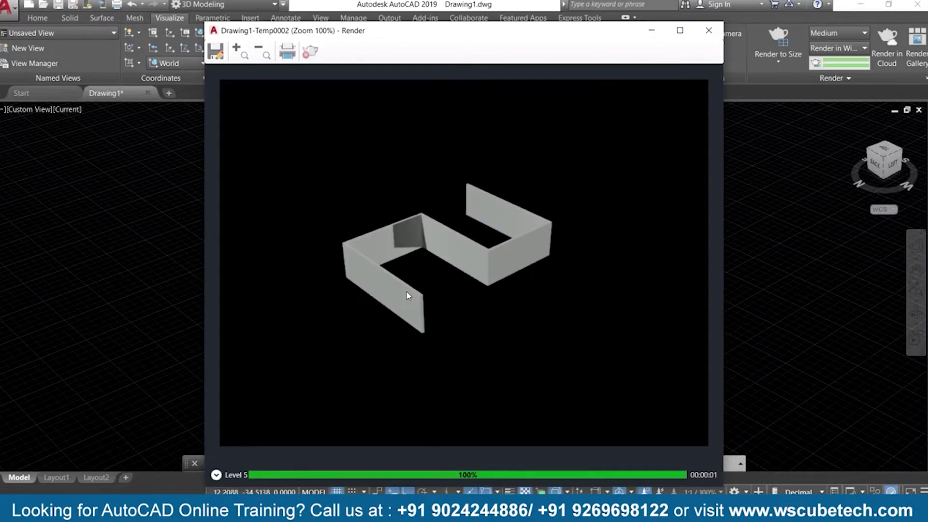
Step: Save the rendered wall image to the Desktop as Drawing1-Temp0002.jpeg in JPEG format at quality 95, then close the render window
scroll(407, 295, up, 1)
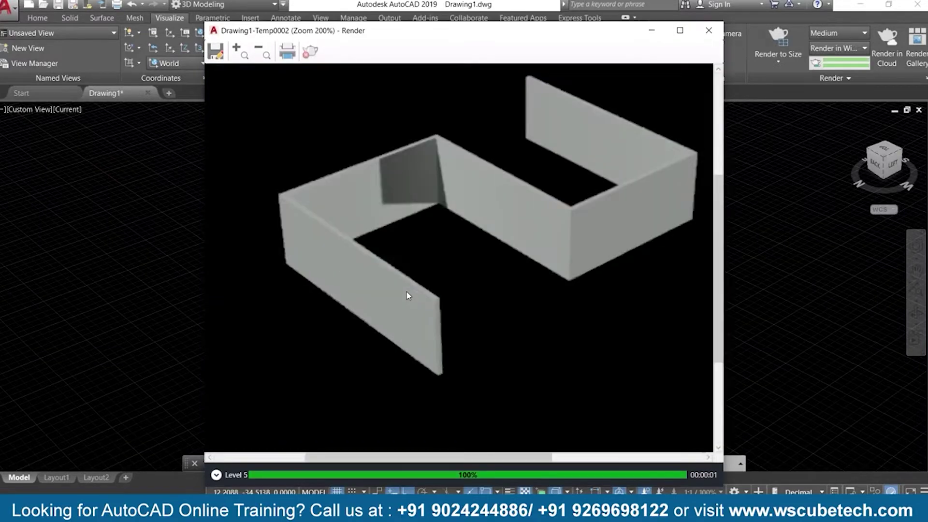
scroll(406, 292, down, 2)
scroll(406, 293, up, 1)
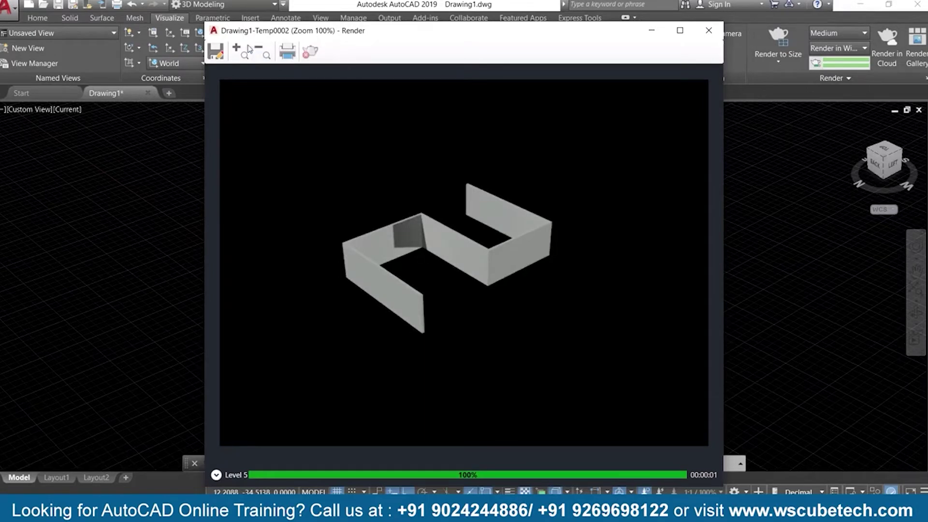
click(216, 52)
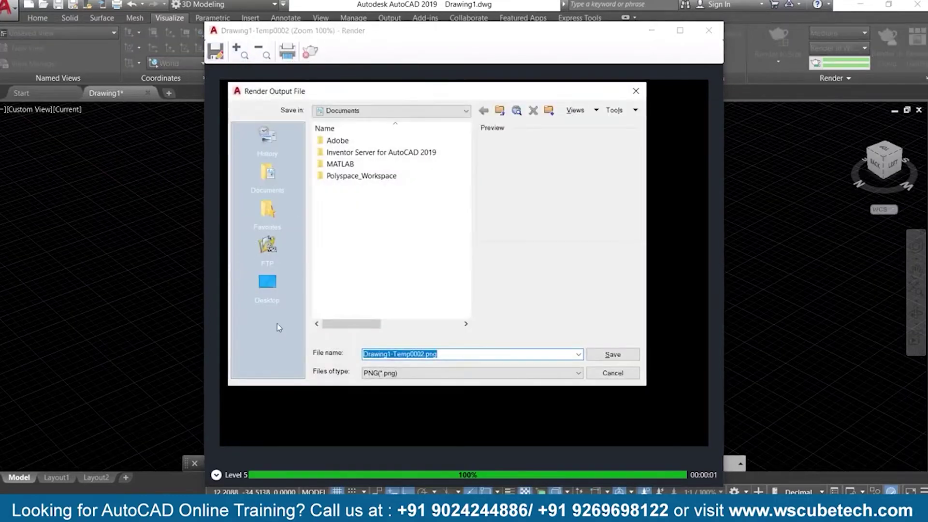
click(274, 287)
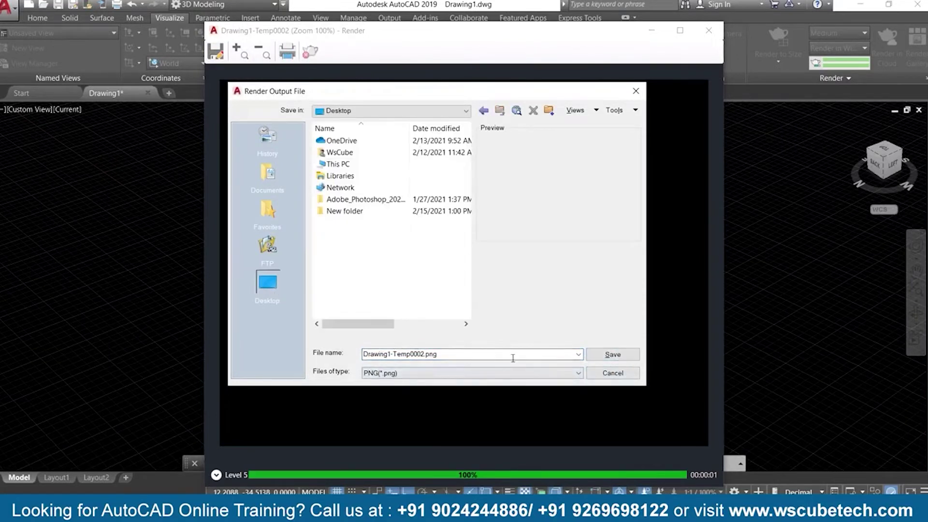
click(579, 373)
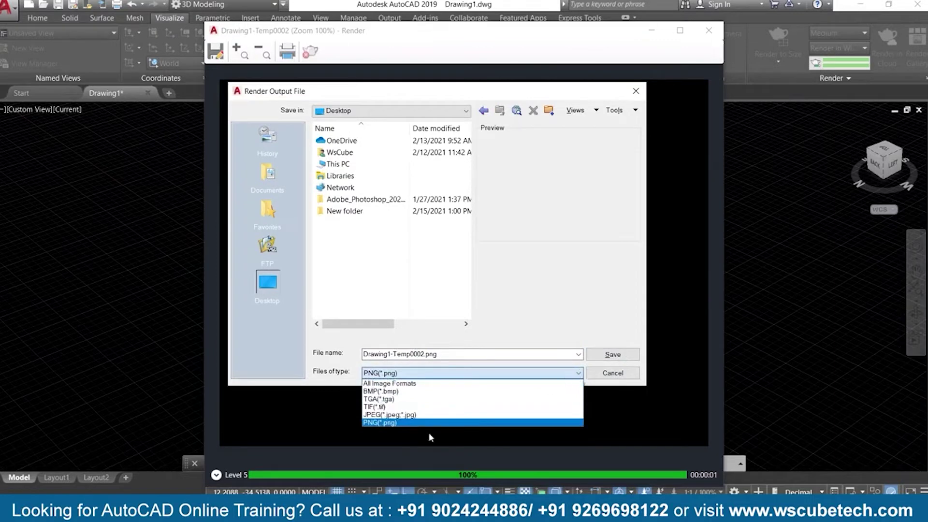
click(411, 415)
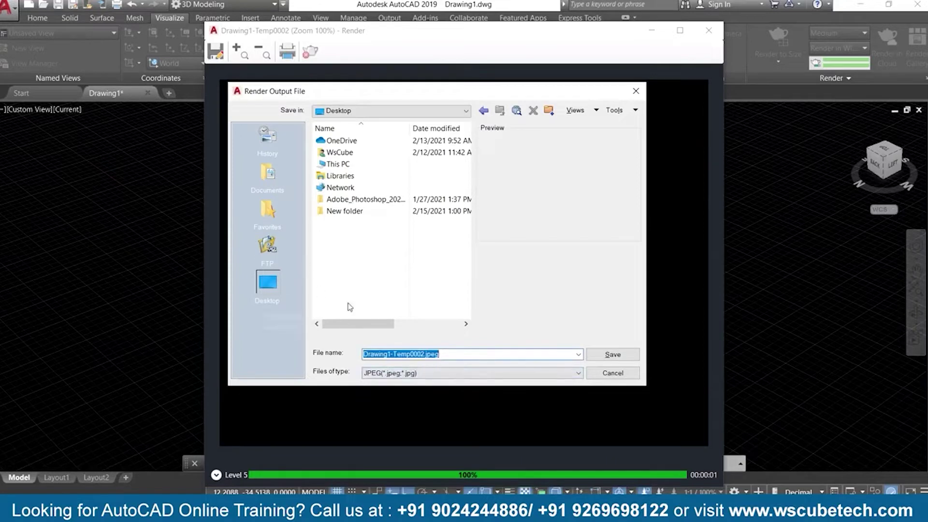
click(612, 355)
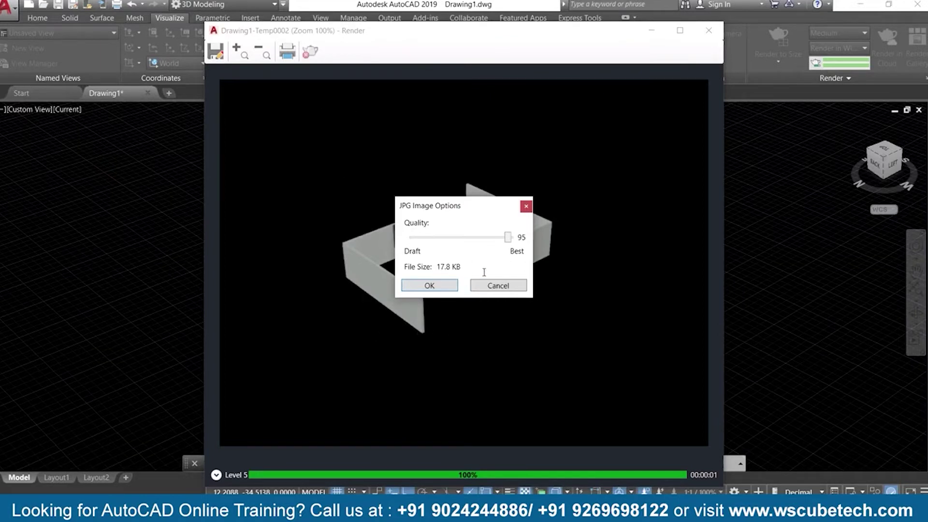
click(429, 286)
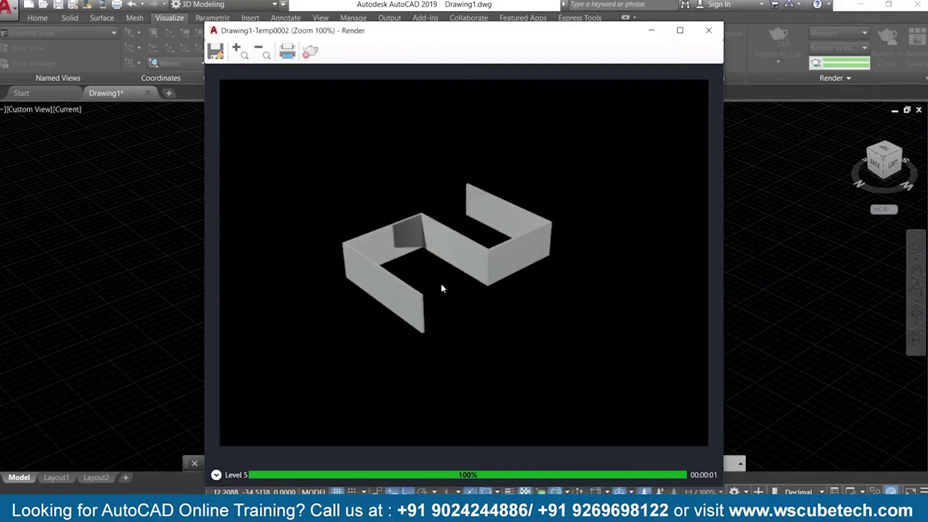
click(709, 30)
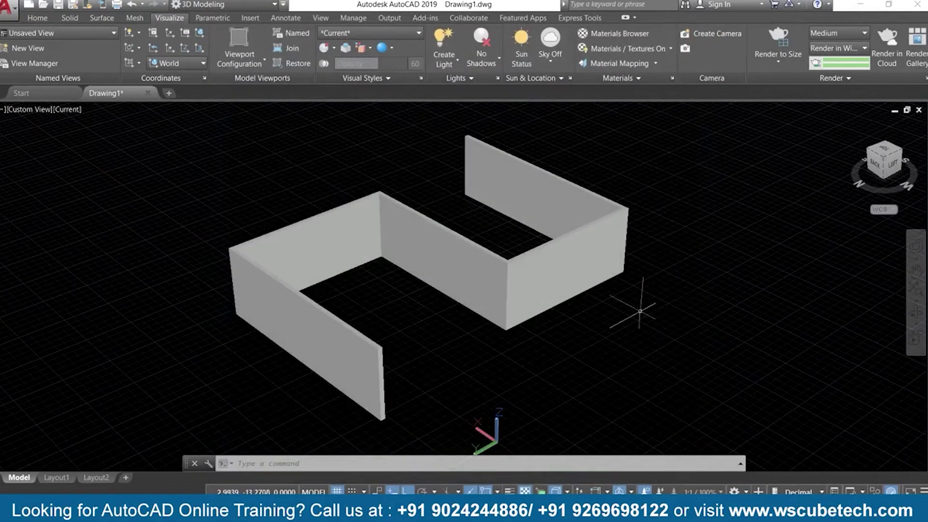
Step: Open the saved Drawing1-Temp0002.jpeg from the desktop in Photos to check it, close it and return to AutoCAD
click(862, 6)
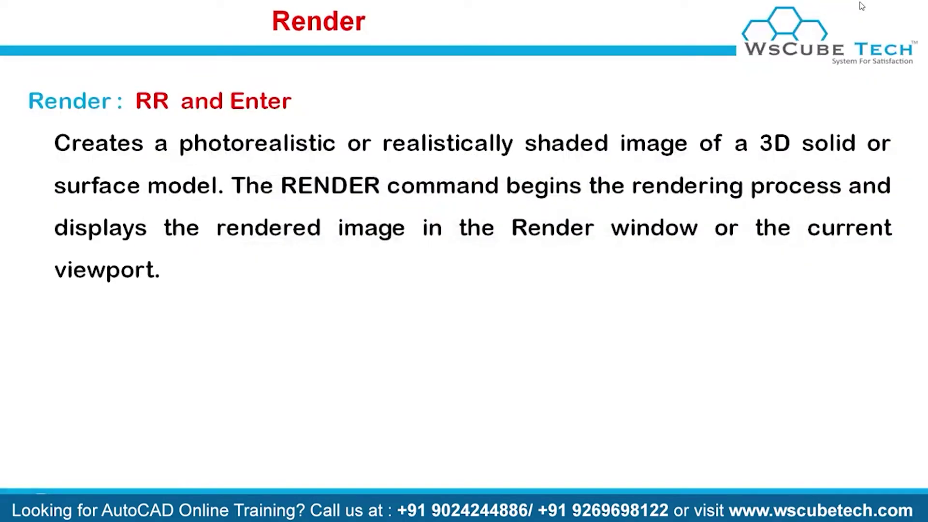
key(Escape)
click(862, 6)
click(862, 5)
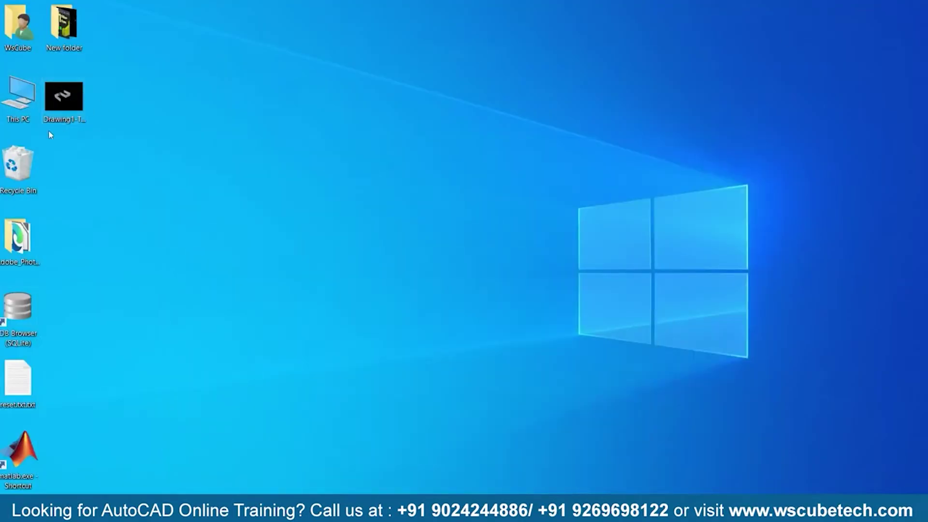
double_click(67, 103)
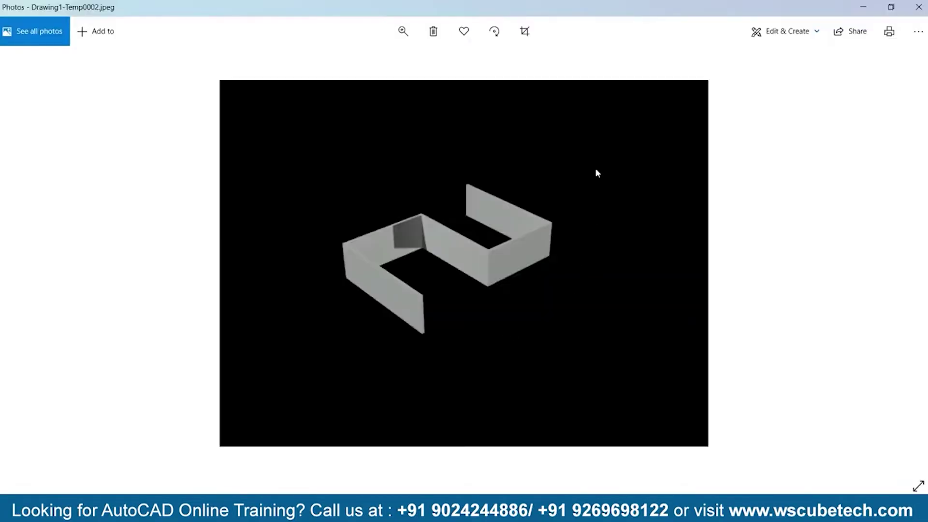
click(916, 13)
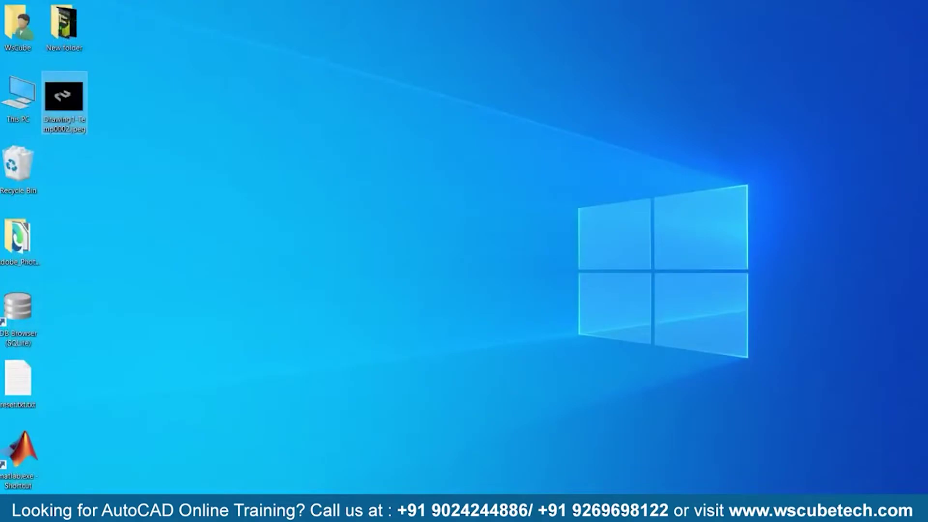
click(464, 512)
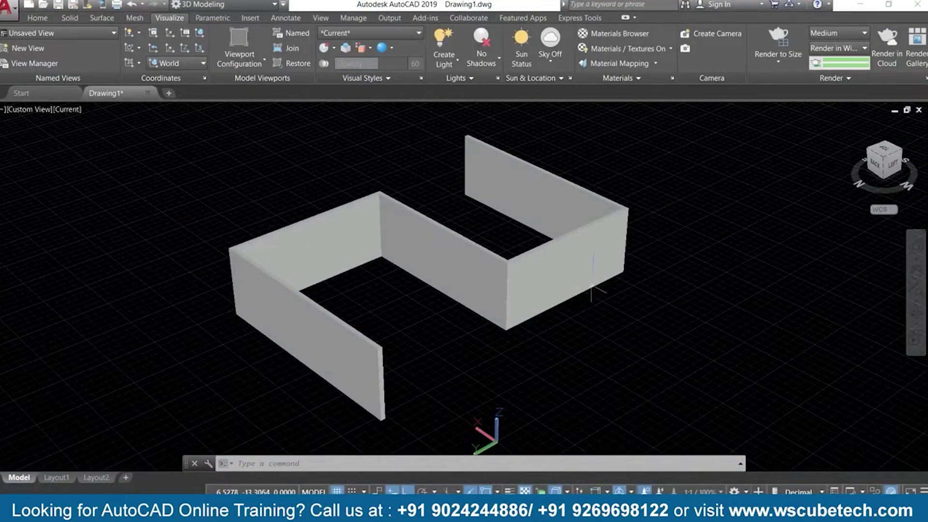
Step: Orbit the wall model toward its right side, render it without the Medium Images Library and close the render window
middle_drag(592, 285, 586, 262)
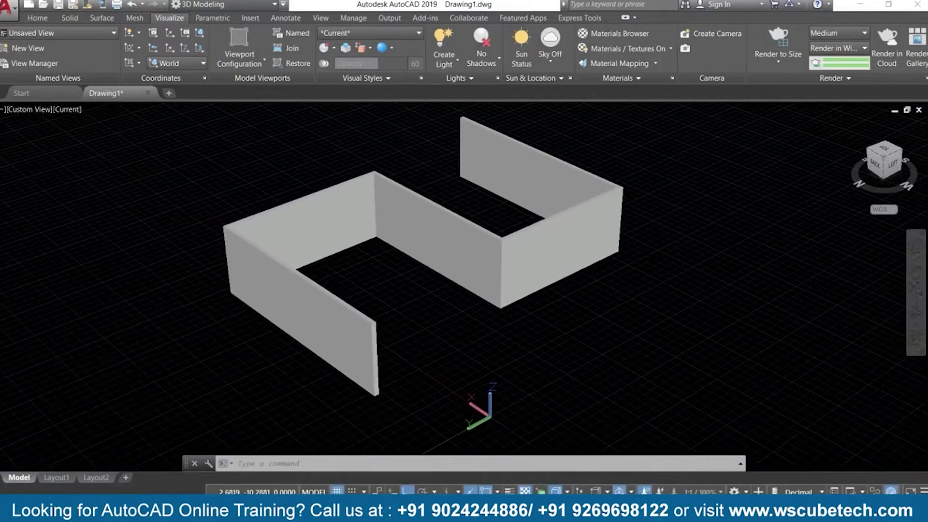
scroll(602, 310, down, 2)
scroll(601, 311, up, 2)
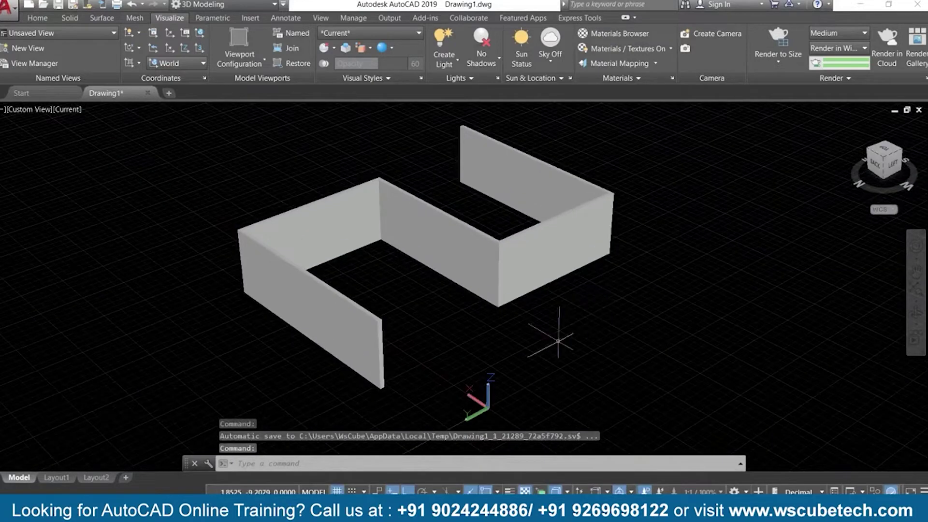
shift+middle_drag(258, 359, 491, 358)
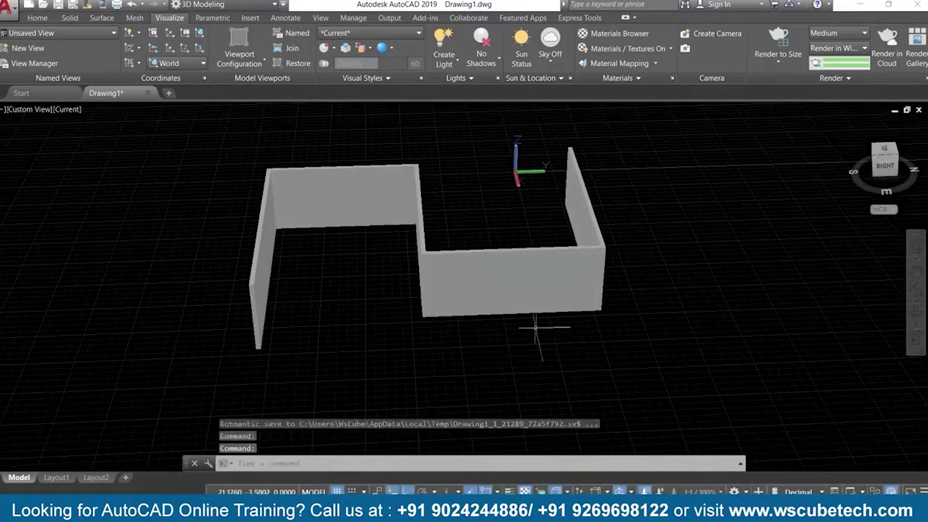
click(779, 48)
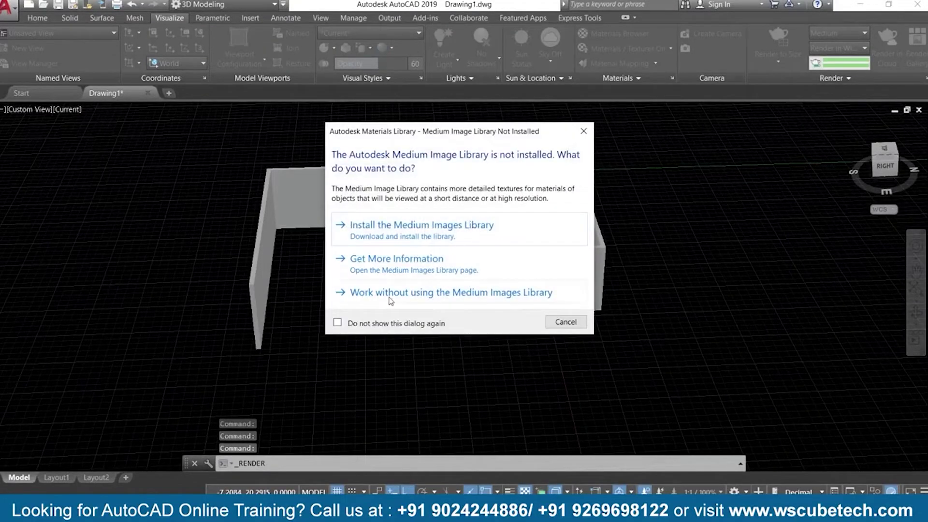
click(393, 296)
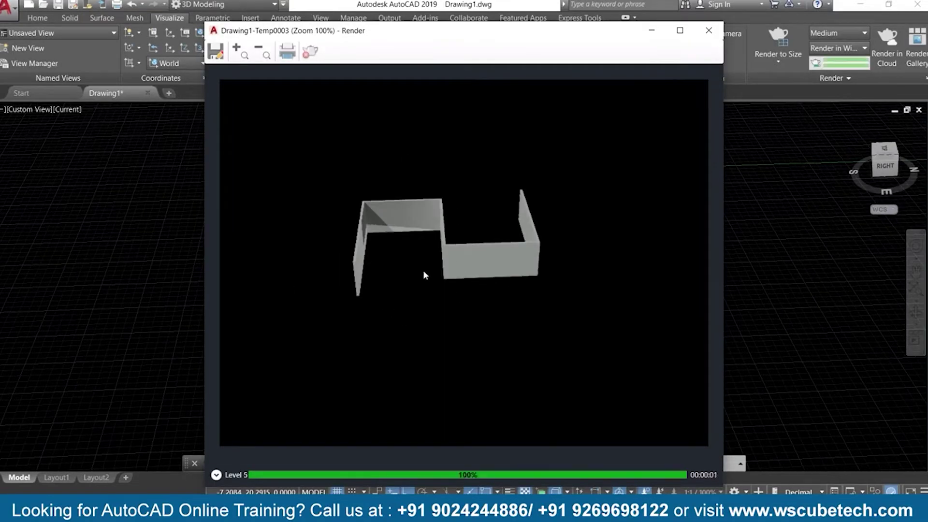
click(707, 32)
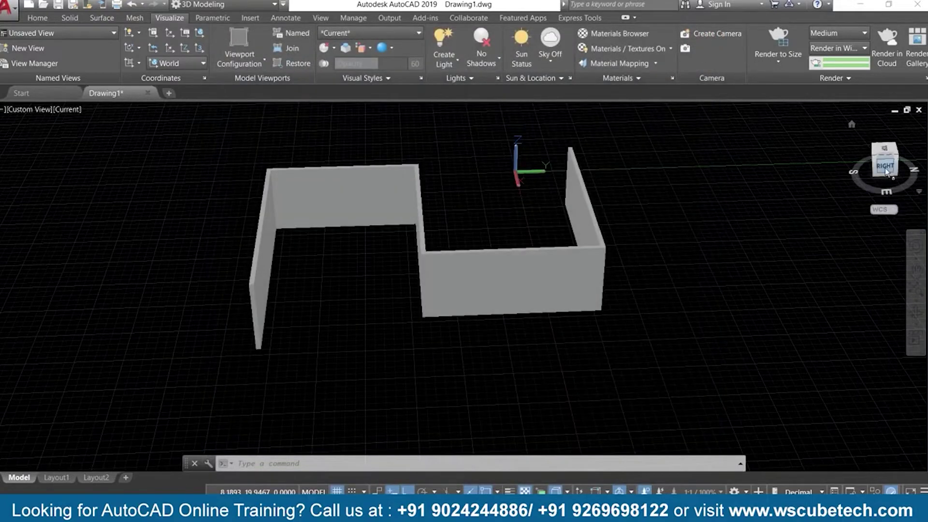
Step: Switch the wall model to the Right view and render it without using the Medium Images Library
click(886, 169)
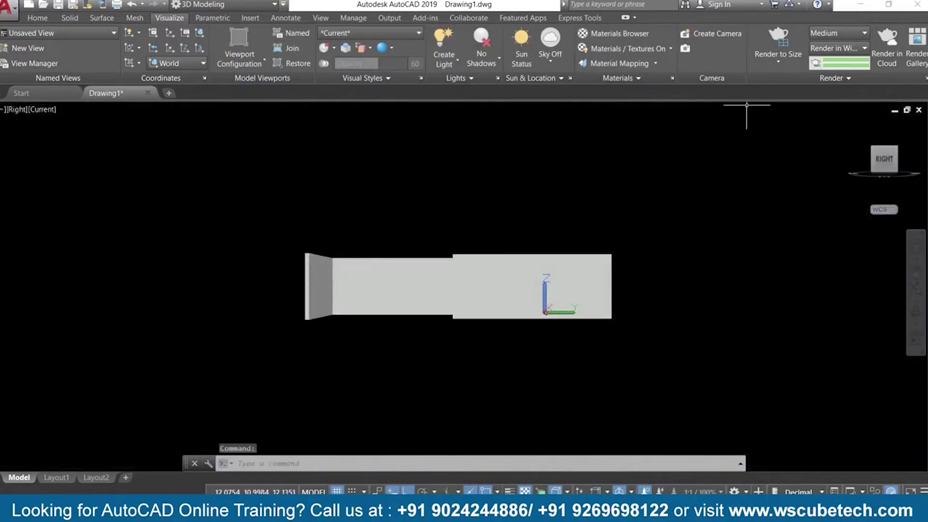
click(778, 37)
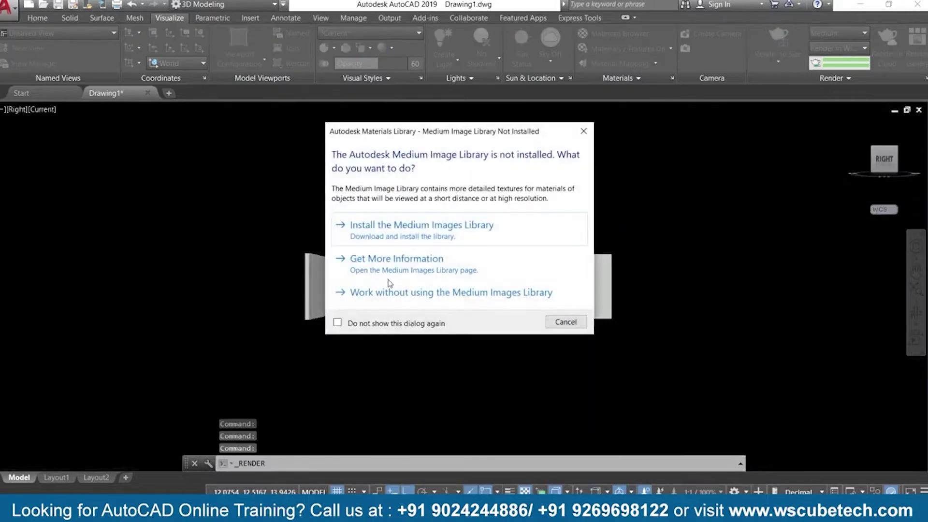
click(478, 292)
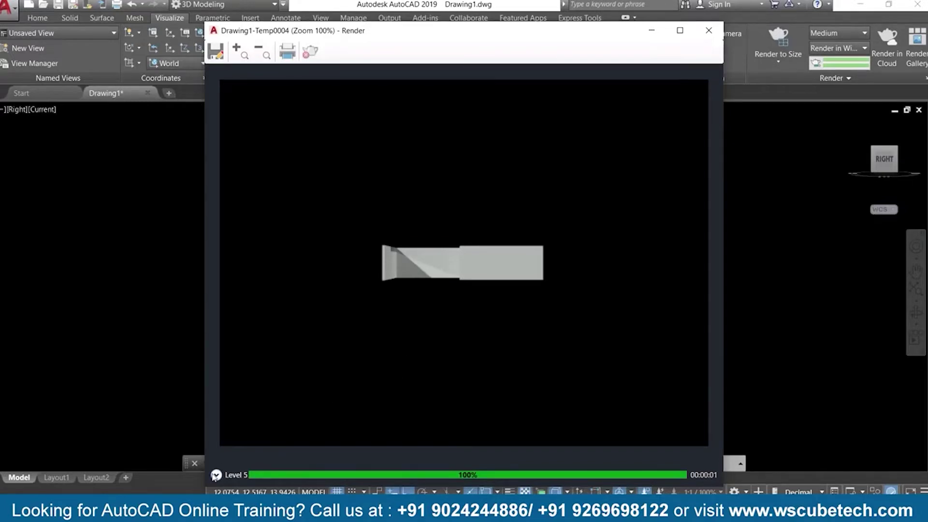
Step: Expand the render history and compare the Drawing1-Temp0001 to Drawing1-Temp0004 renders by displaying each one
click(216, 475)
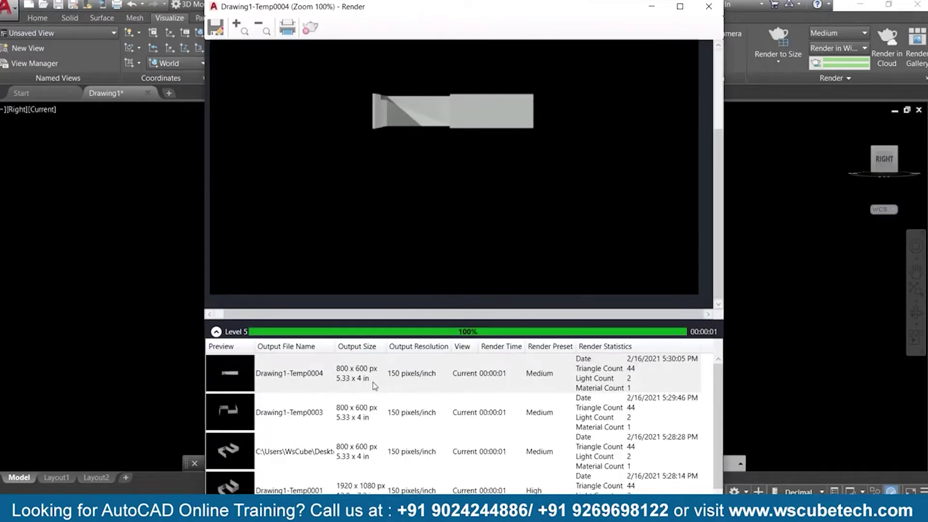
scroll(373, 382, down, 1)
scroll(372, 382, up, 1)
scroll(372, 381, down, 1)
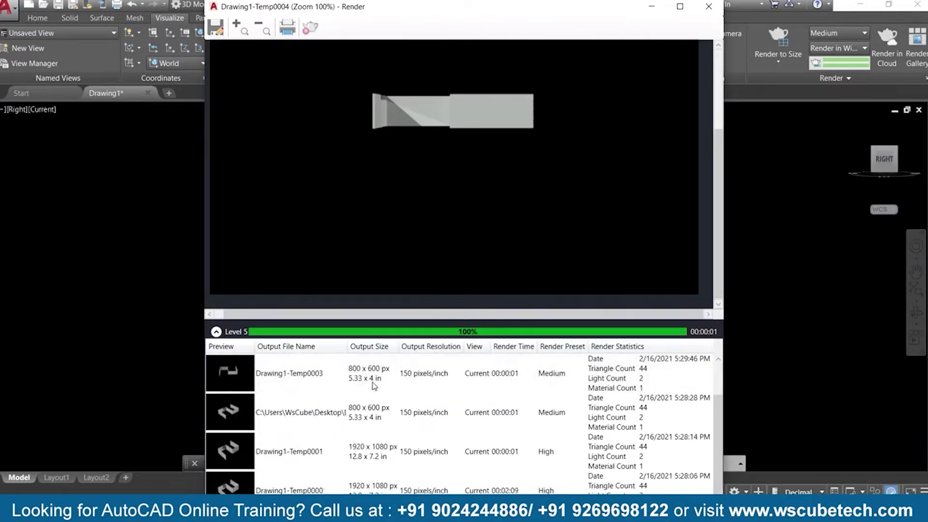
click(373, 384)
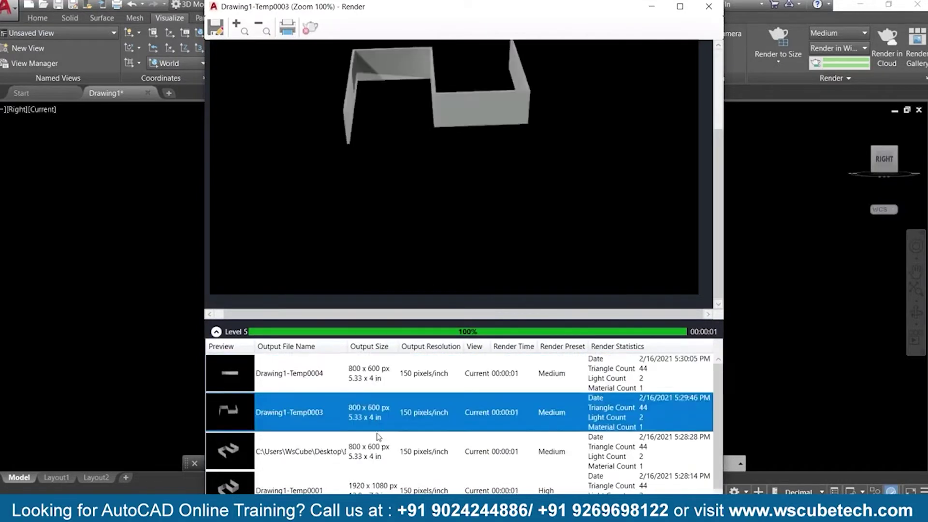
click(377, 450)
click(377, 452)
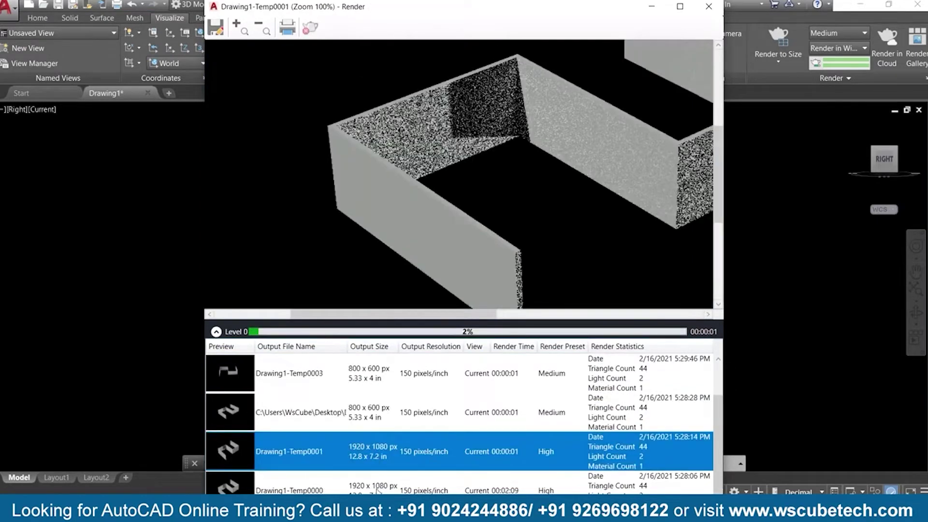
click(385, 454)
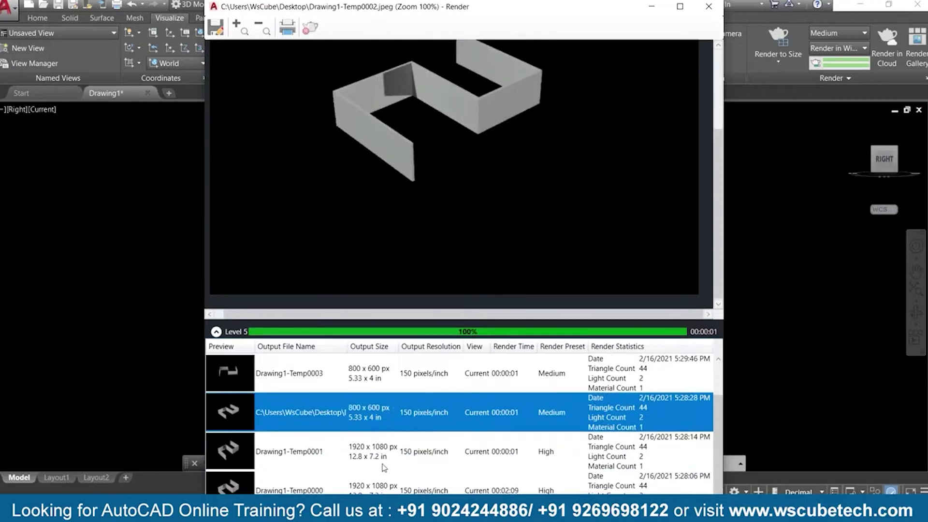
click(384, 463)
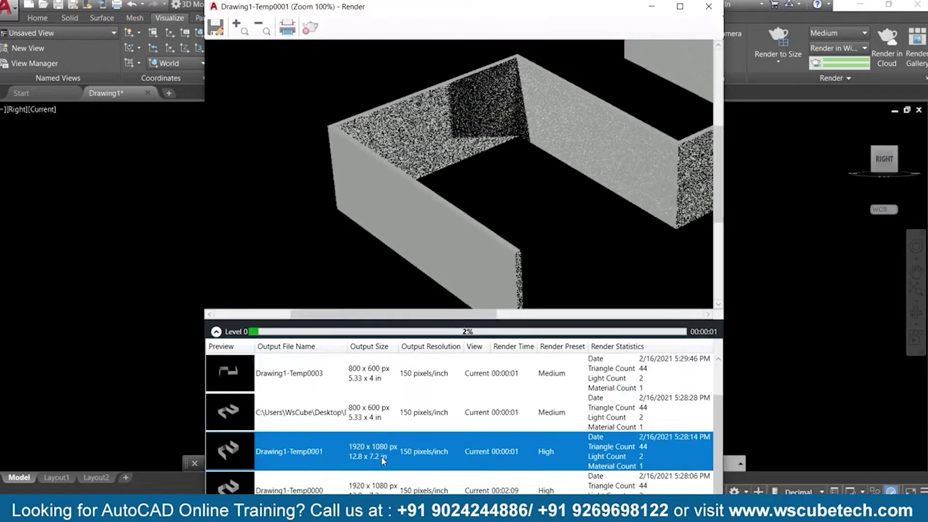
click(392, 417)
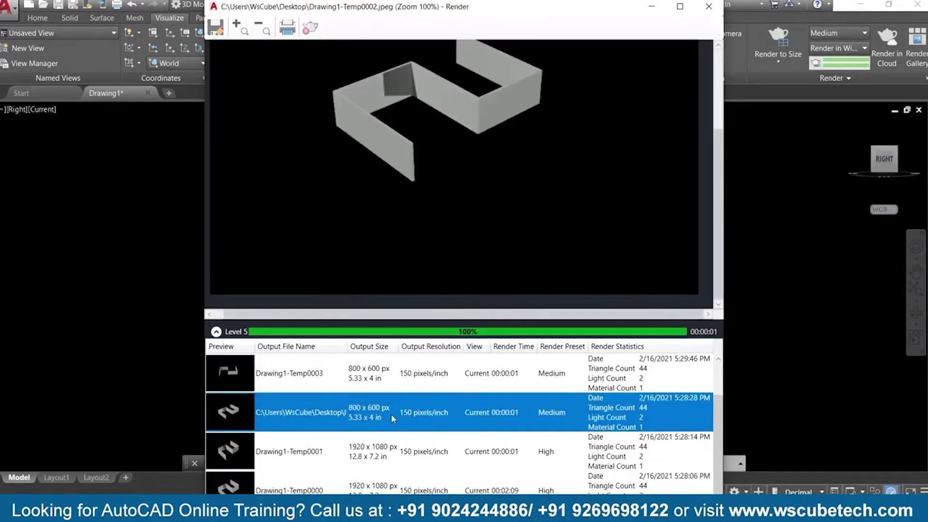
click(412, 381)
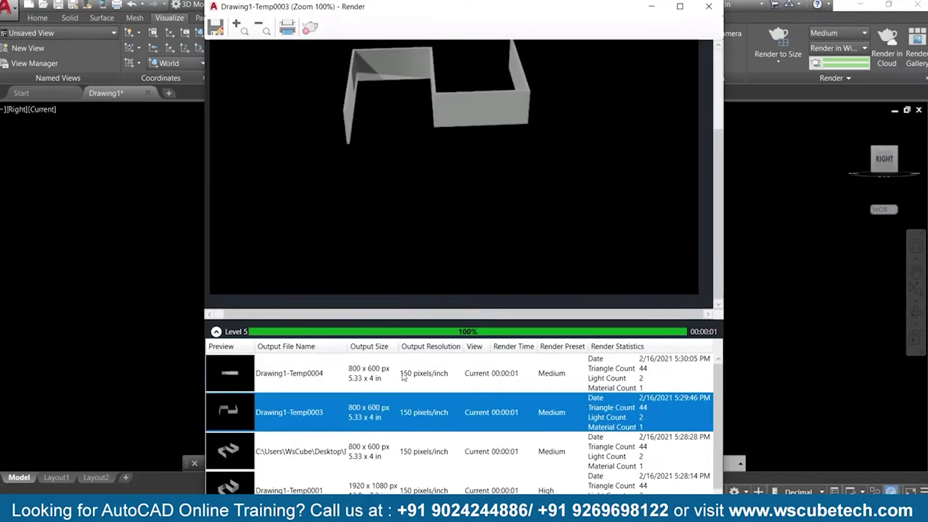
click(404, 378)
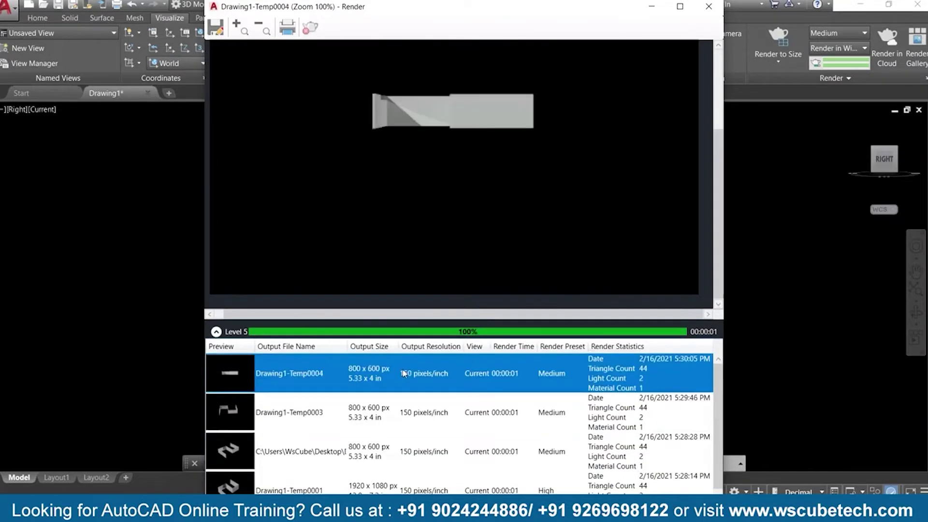
Step: Close the render window and return the wall model to the home view
click(709, 8)
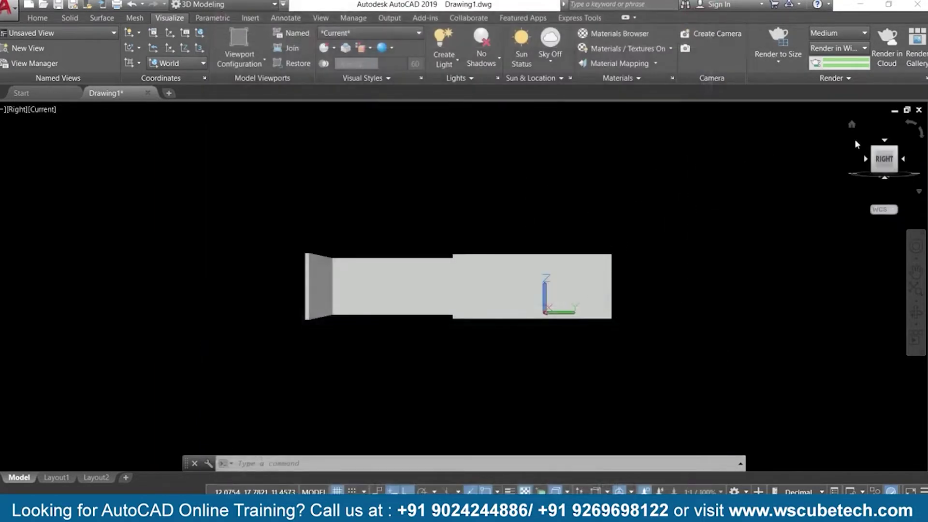
click(851, 125)
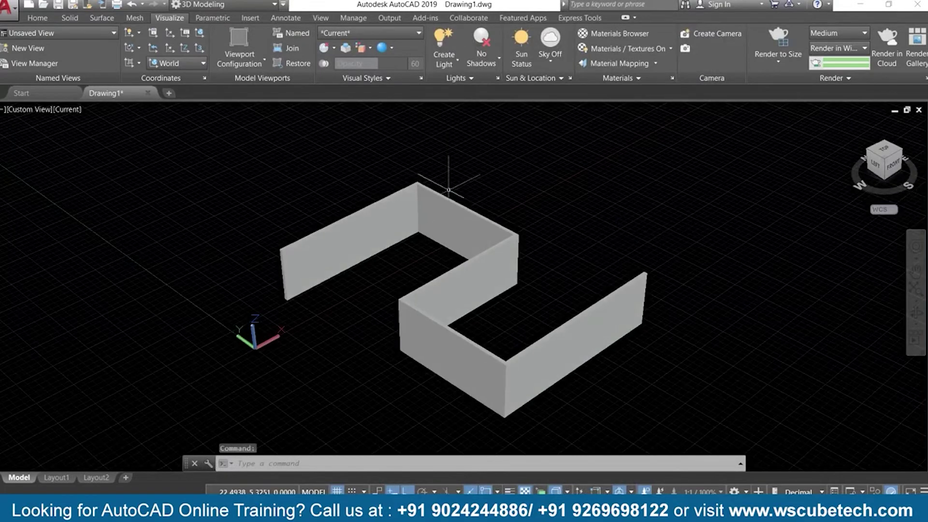
middle_drag(621, 243, 460, 239)
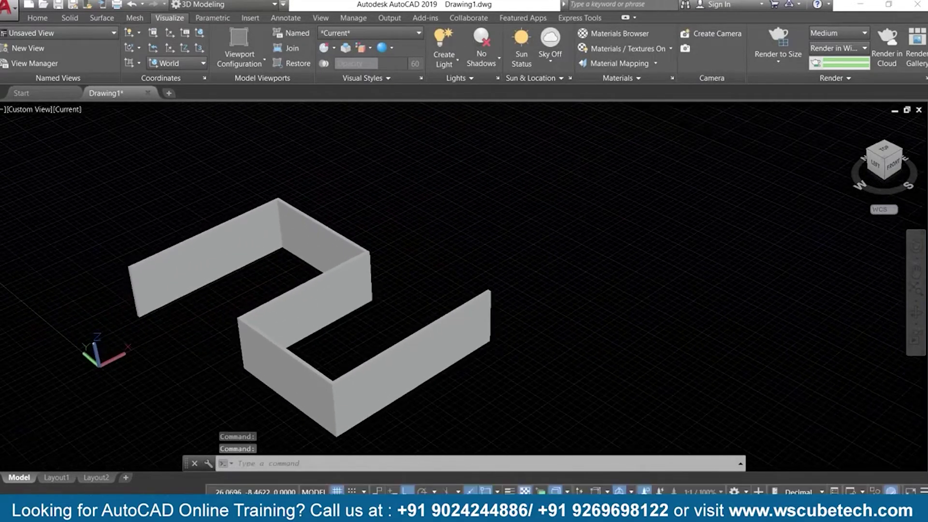
Step: Examine the available render output sizes, render quality presets and render destinations
click(778, 63)
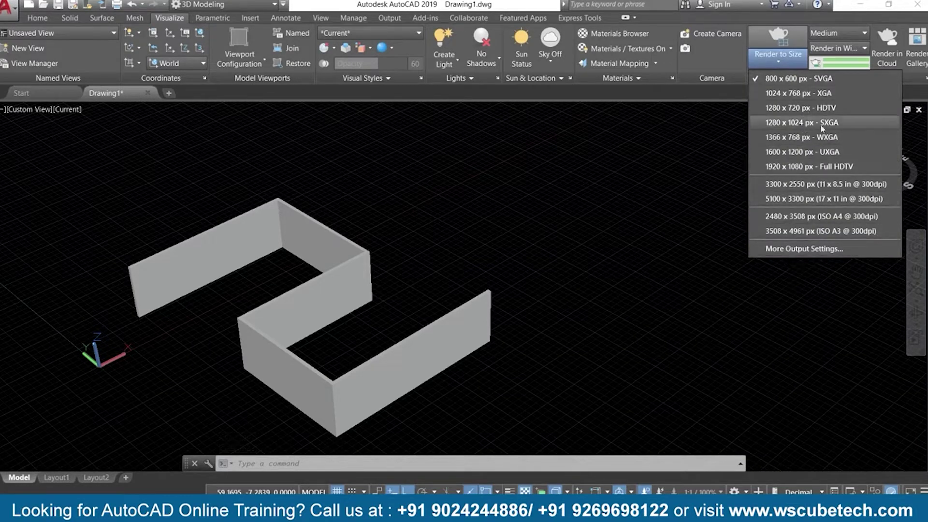
click(717, 232)
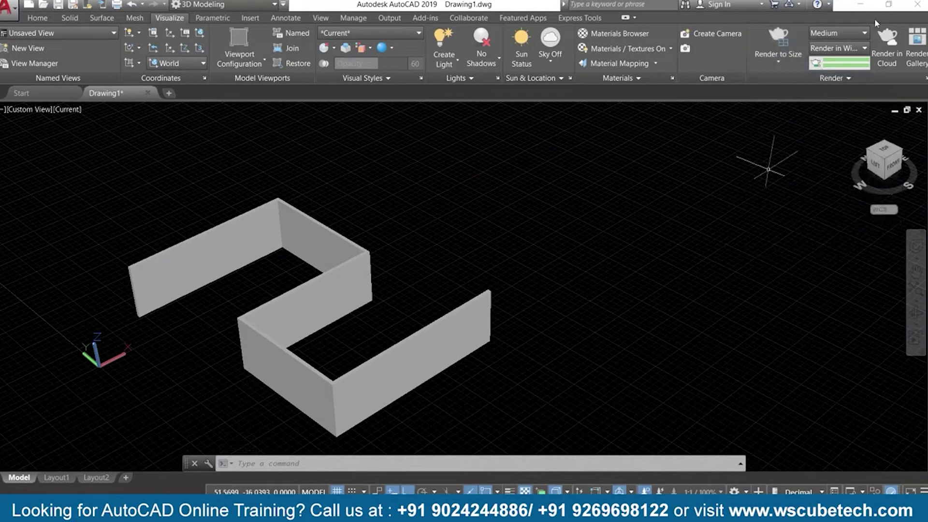
click(852, 33)
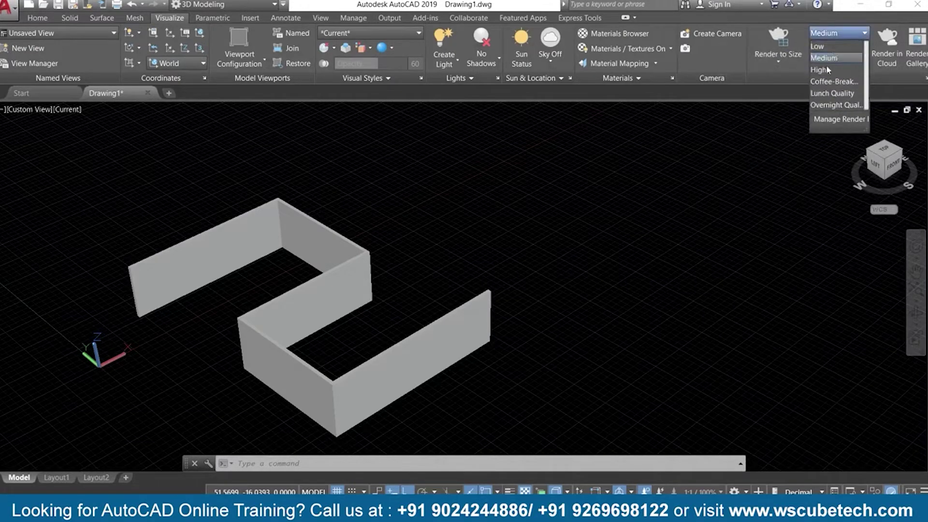
click(763, 175)
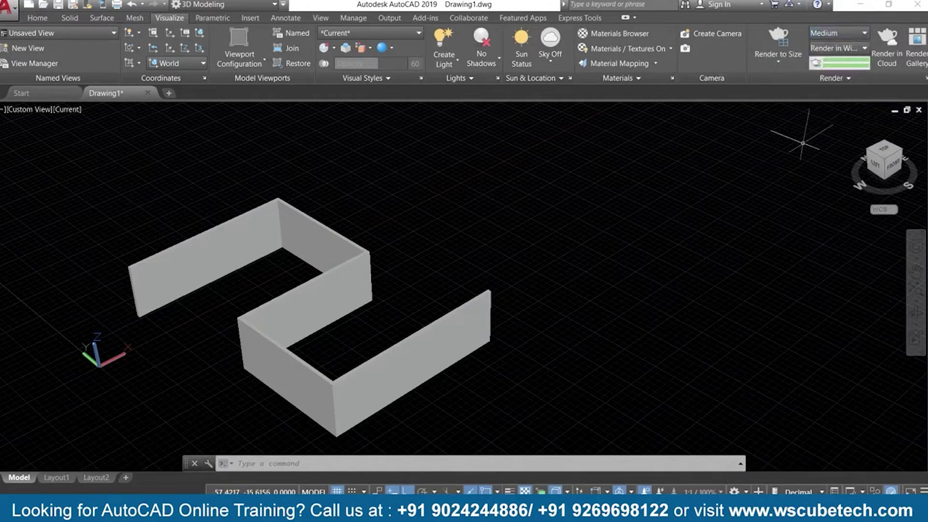
click(865, 49)
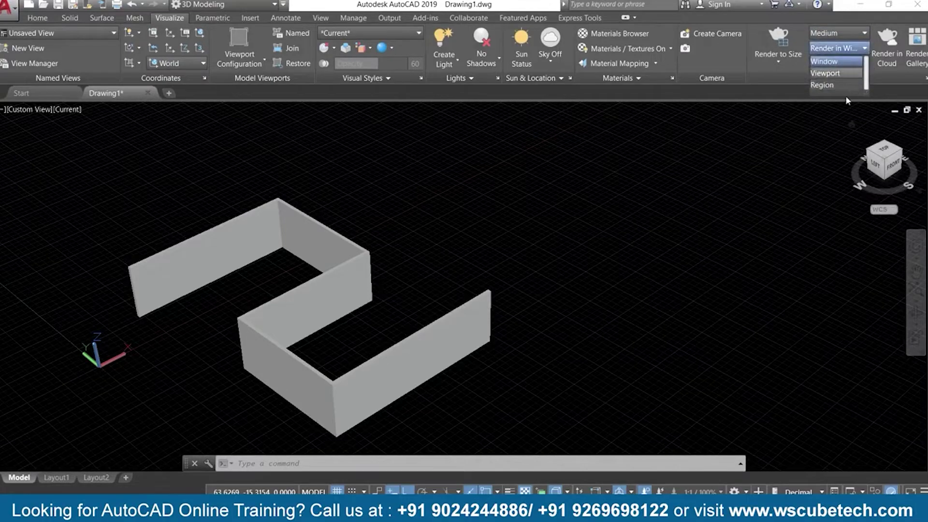
click(815, 168)
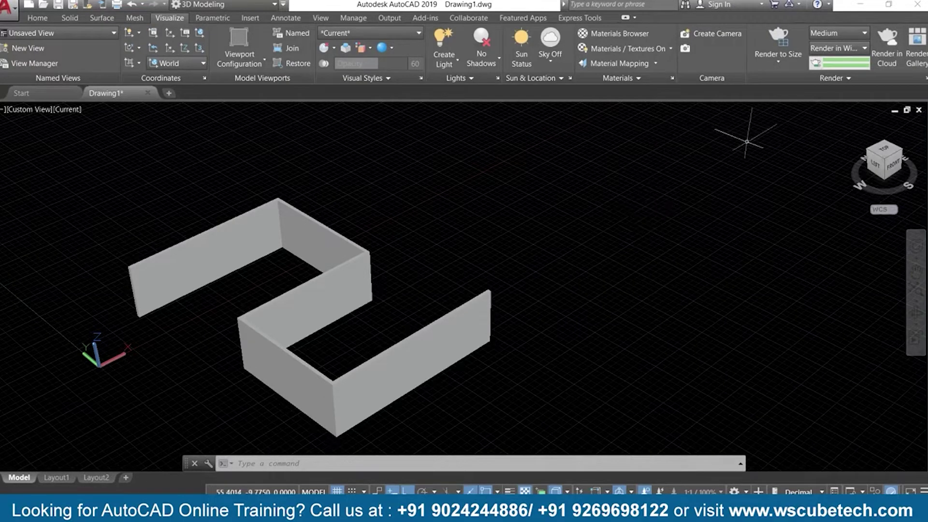
click(847, 79)
click(764, 225)
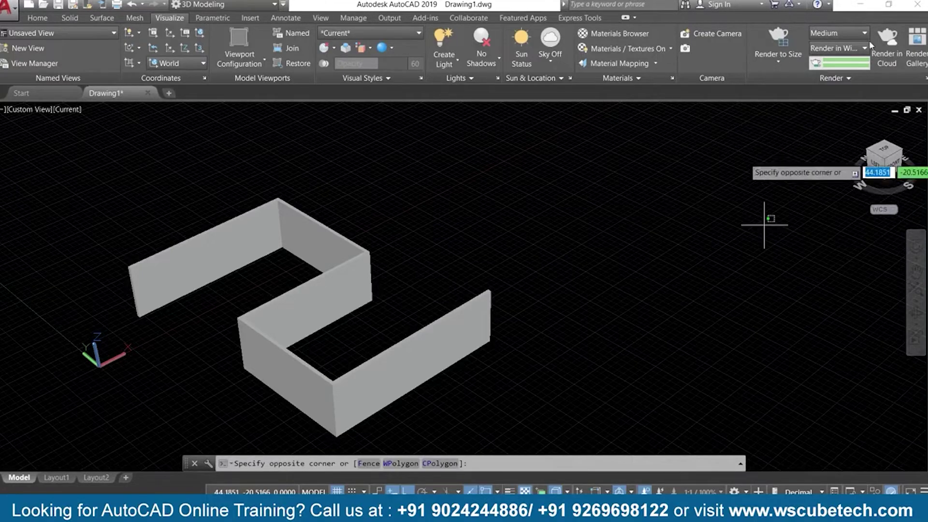
click(719, 224)
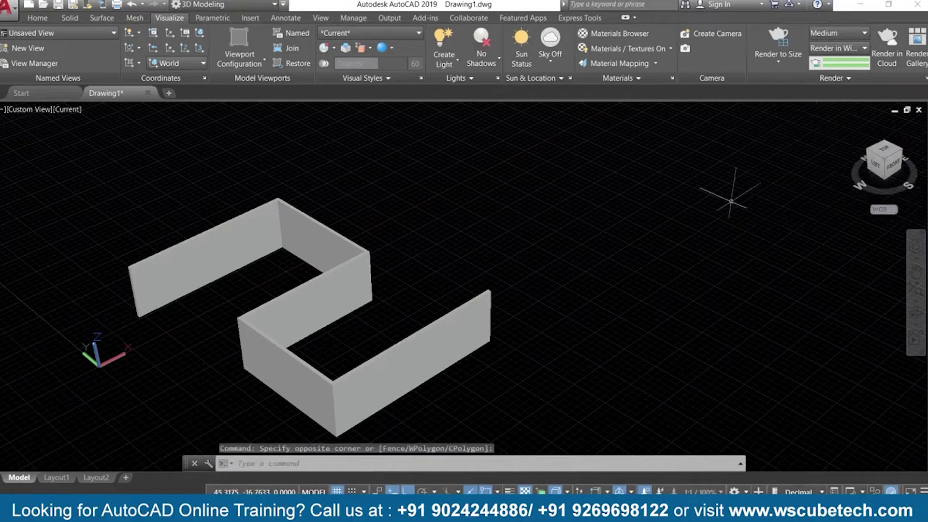
middle_drag(549, 271, 643, 218)
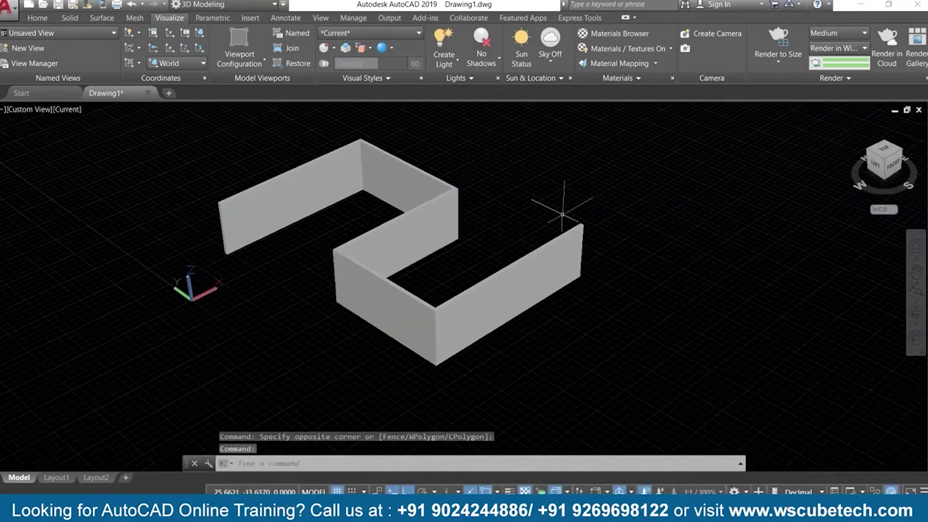
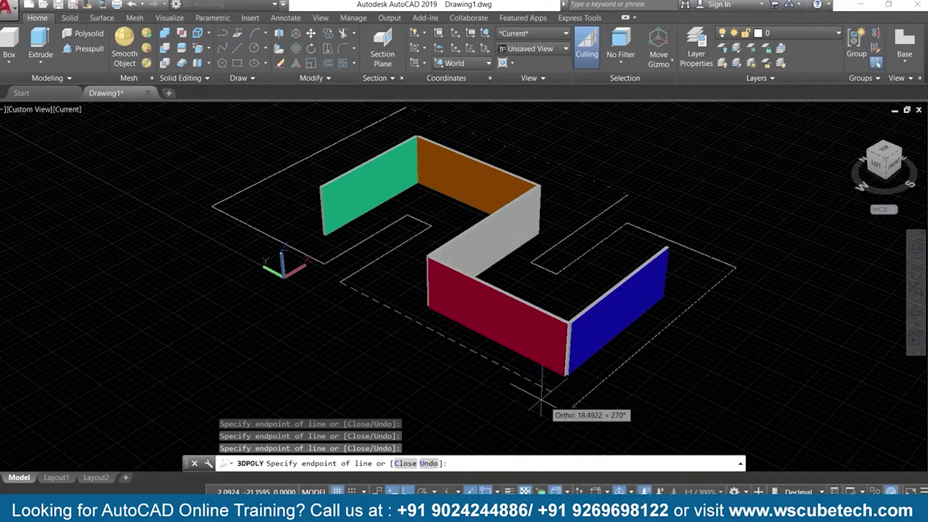
Step: Place the last point of the 3D polyline path running around the walls, beside the red wall, and finish the path
click(527, 386)
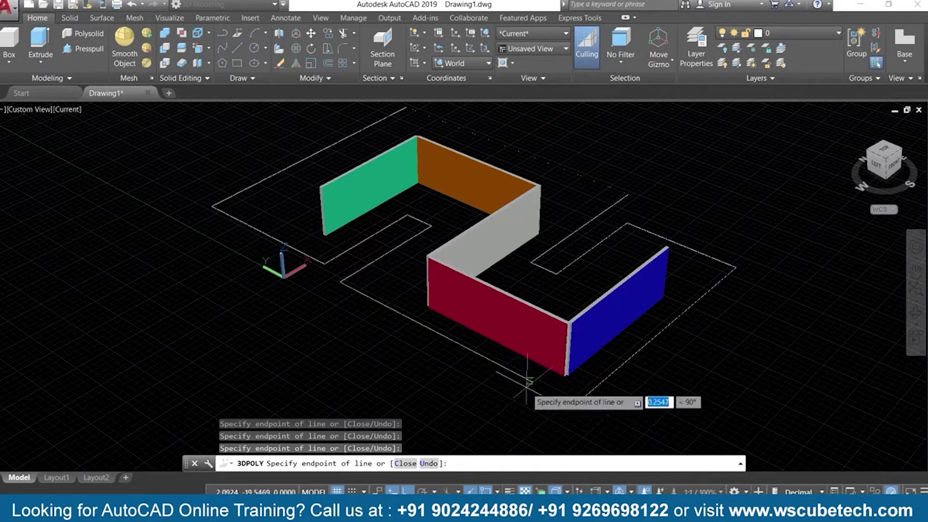
key(Return)
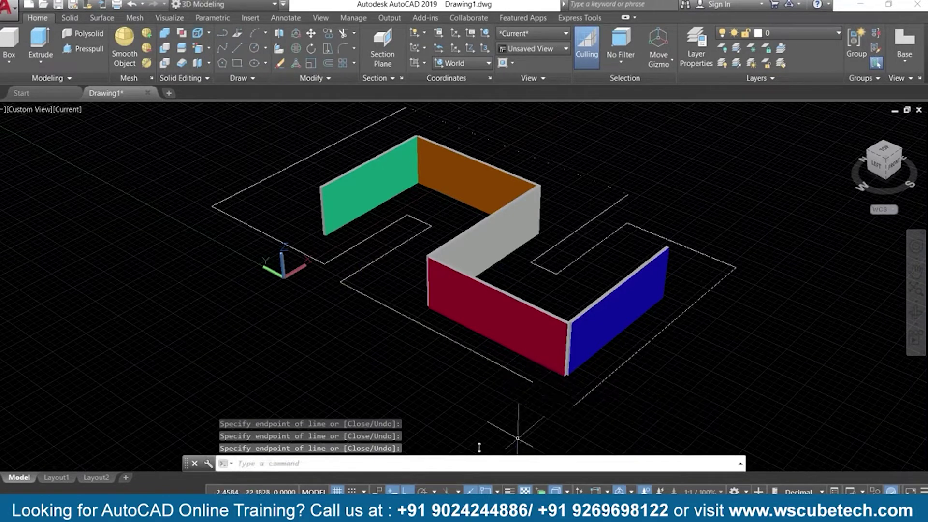
shift+middle_drag(720, 190, 660, 238)
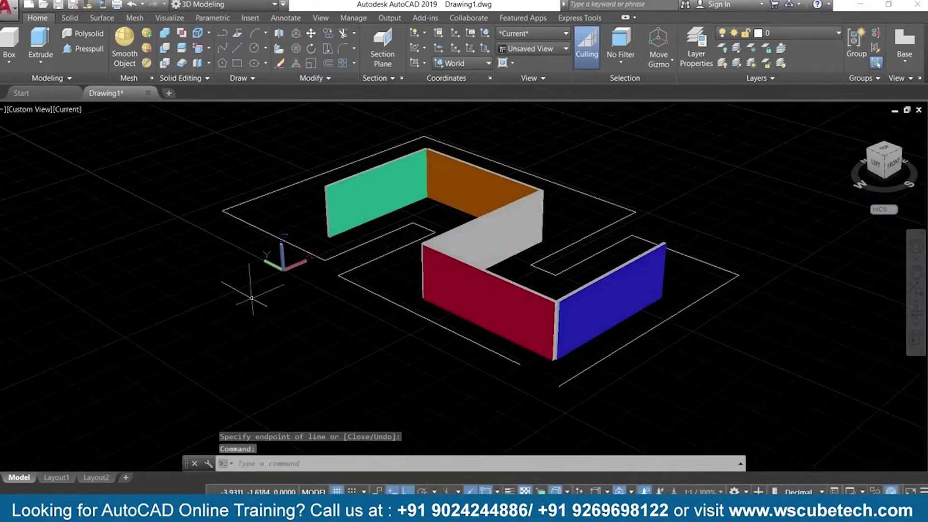
middle_drag(566, 211, 546, 241)
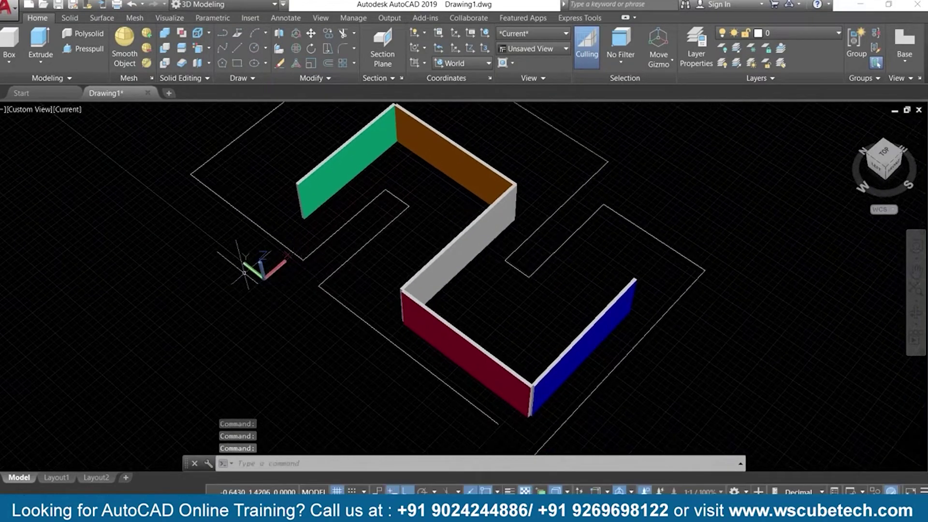
Step: Move the UCS origin along its X axis away from the walls and return the model to the home view
click(264, 277)
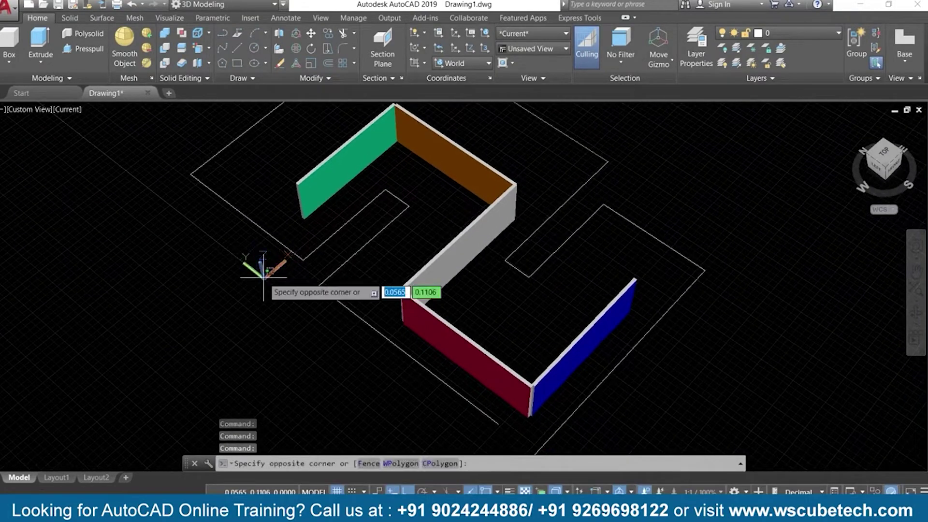
click(264, 277)
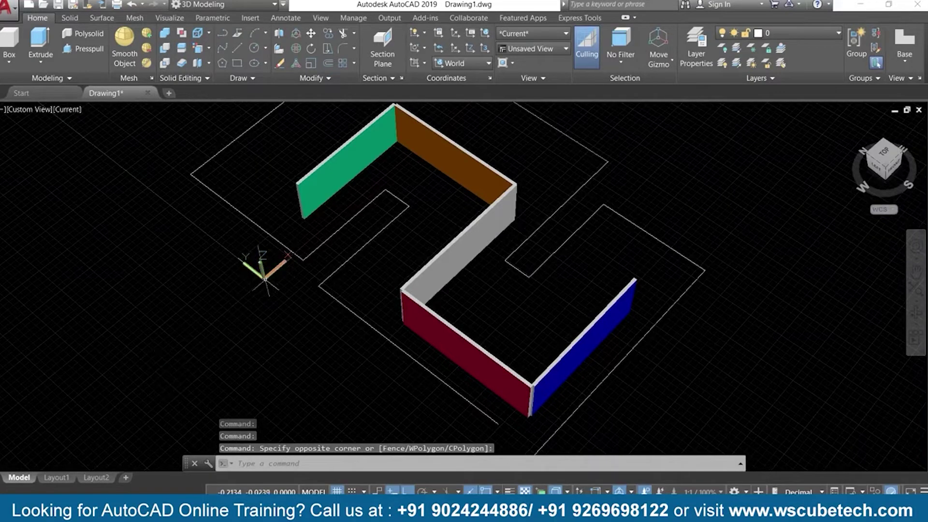
mouse_move(264, 279)
click(290, 296)
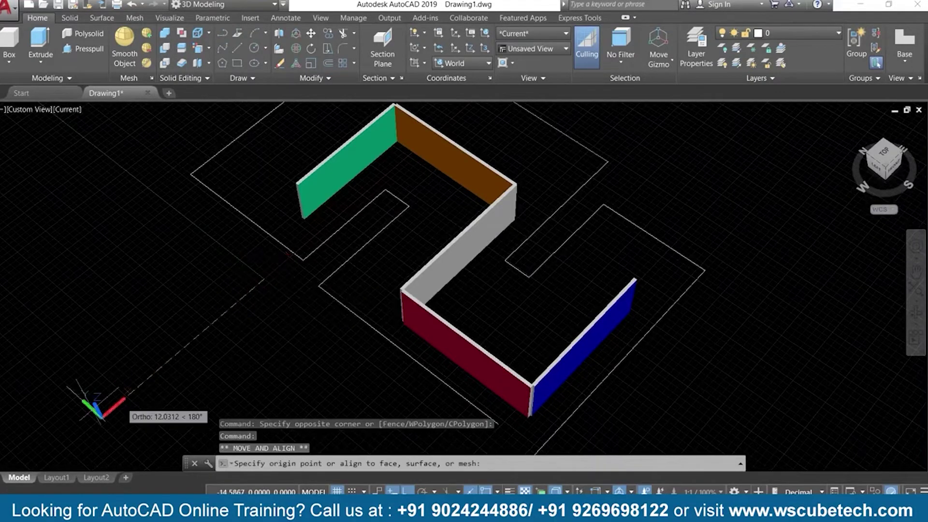
click(52, 458)
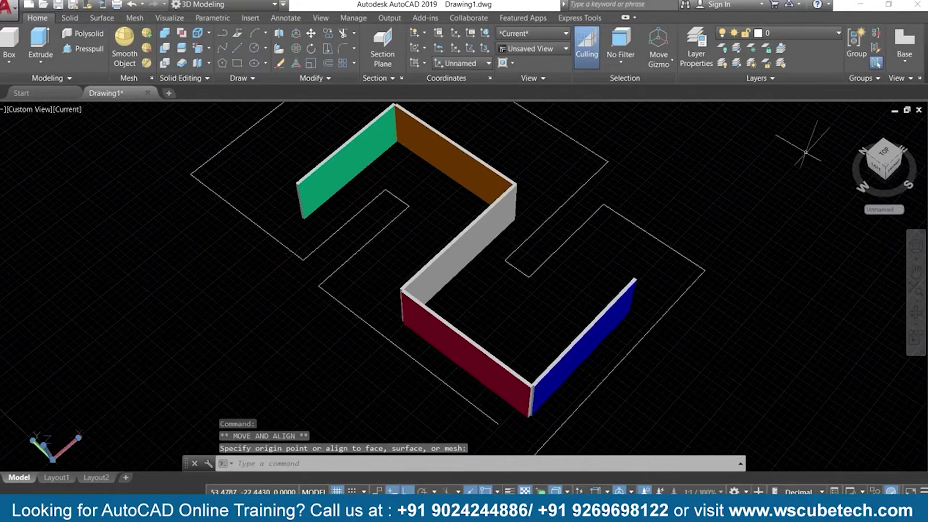
click(852, 125)
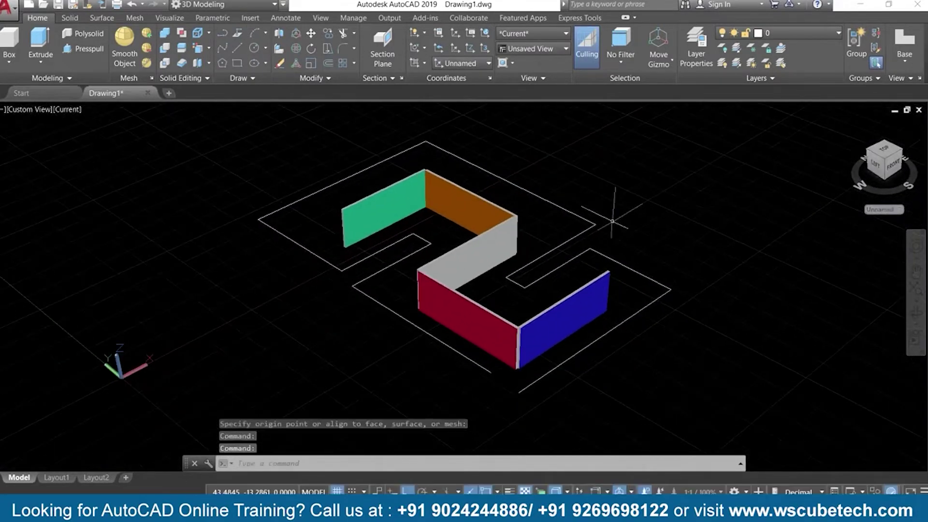
Step: Start a motion path animation and link the camera to the 3D polyline around the walls, naming the path Path1
click(172, 17)
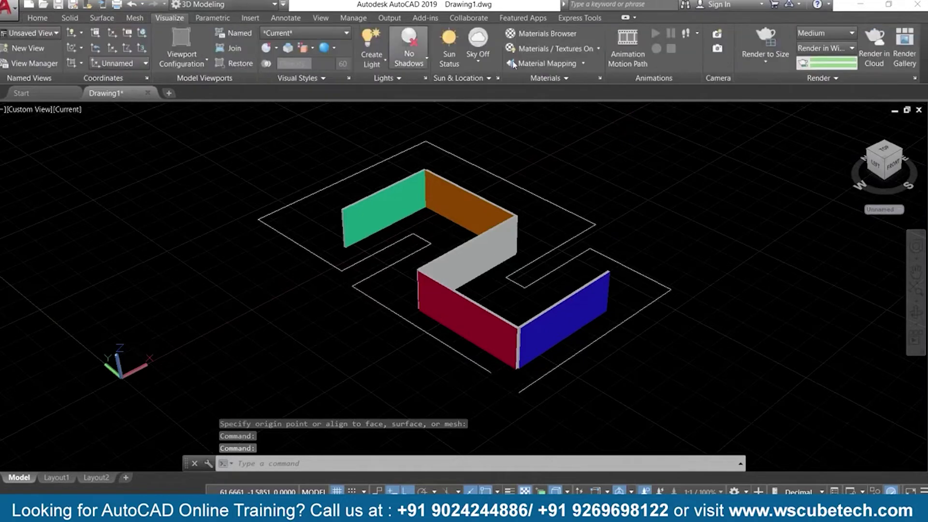
click(624, 49)
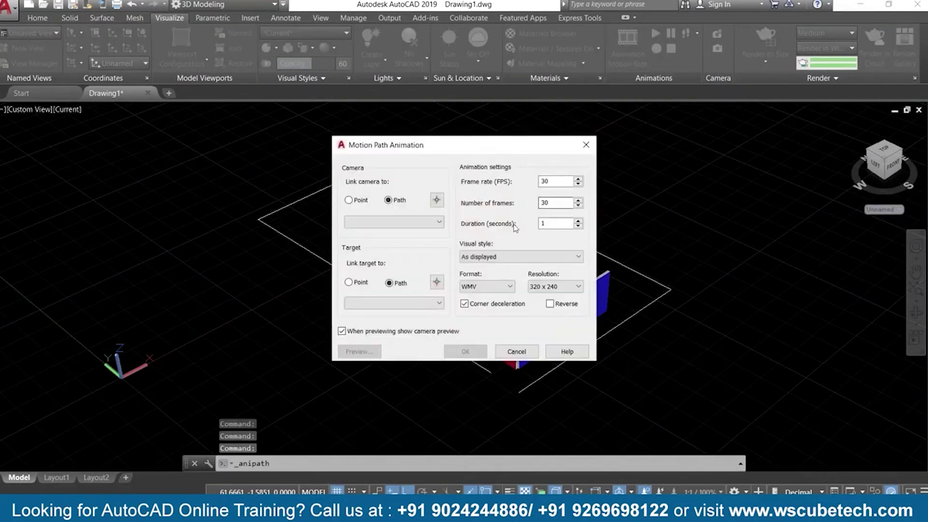
click(436, 201)
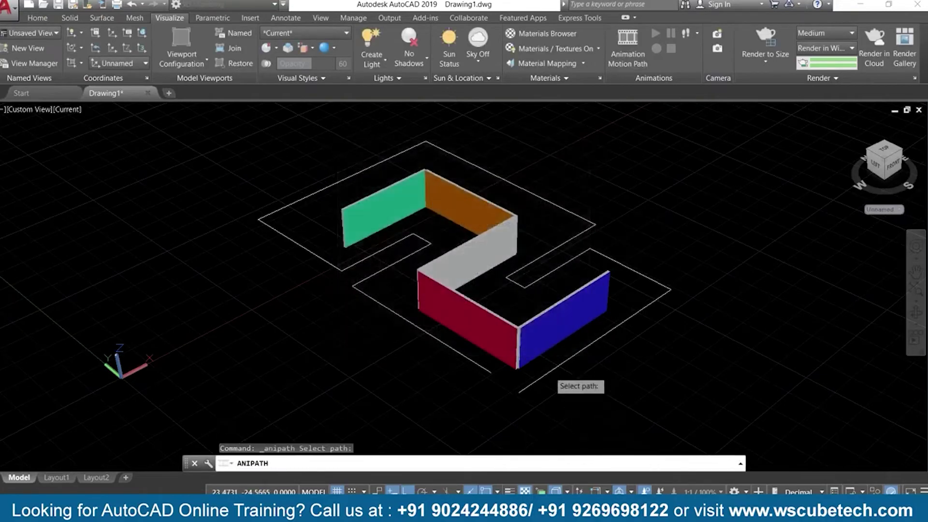
click(536, 383)
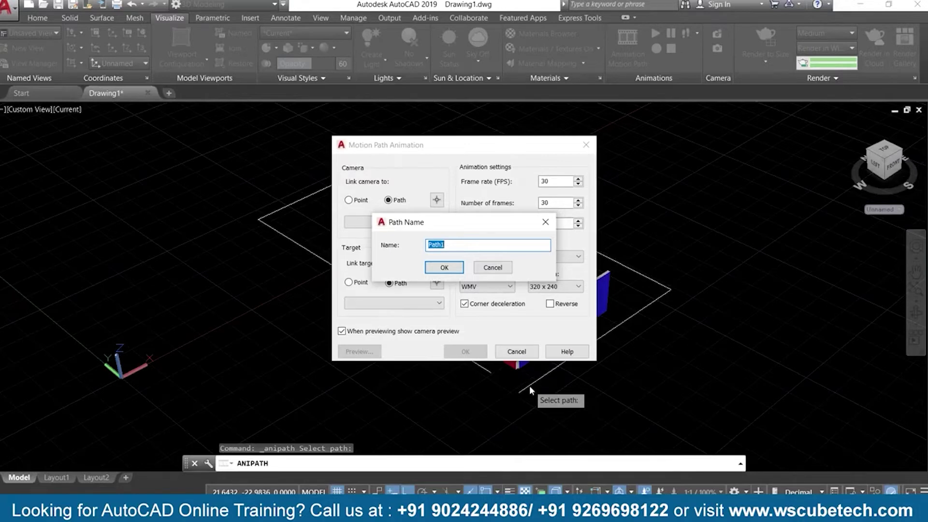
click(444, 268)
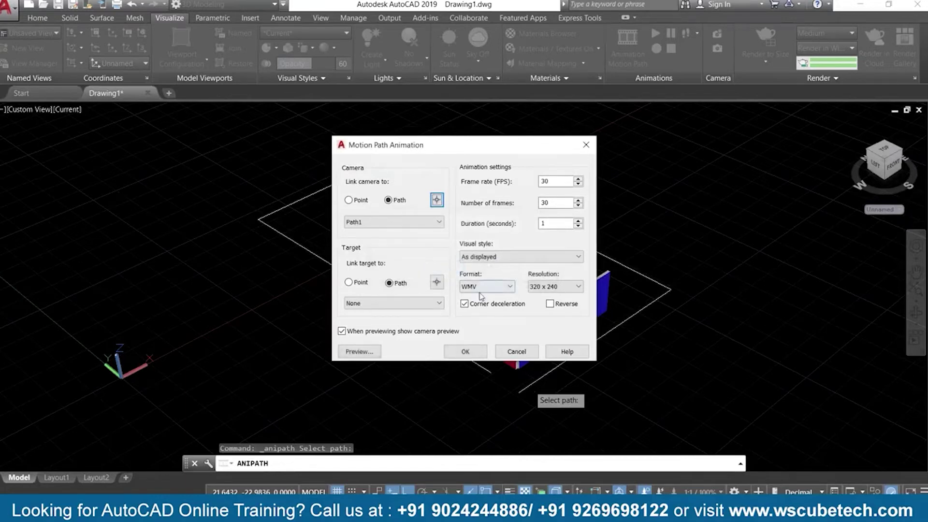
Step: Set the animation format to AVI, the resolution to 640 x 480 and the duration to 30 seconds
click(494, 290)
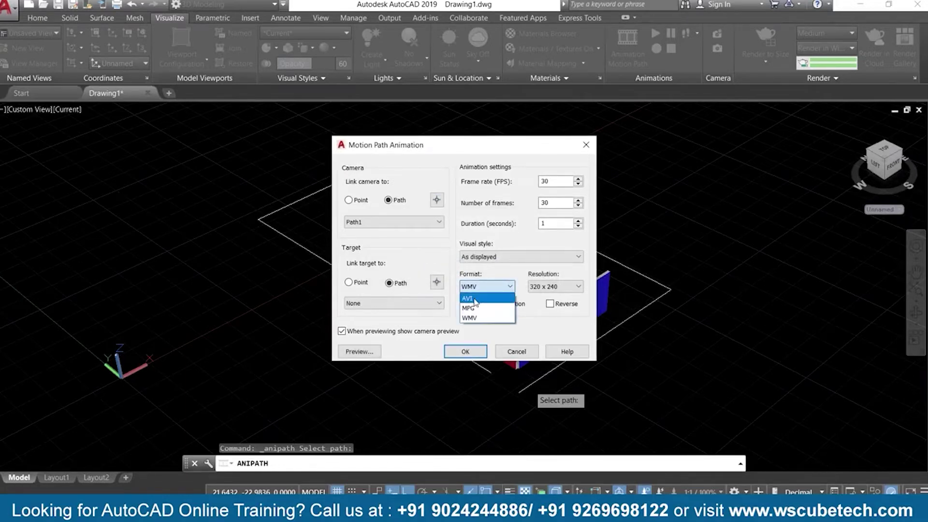
click(475, 298)
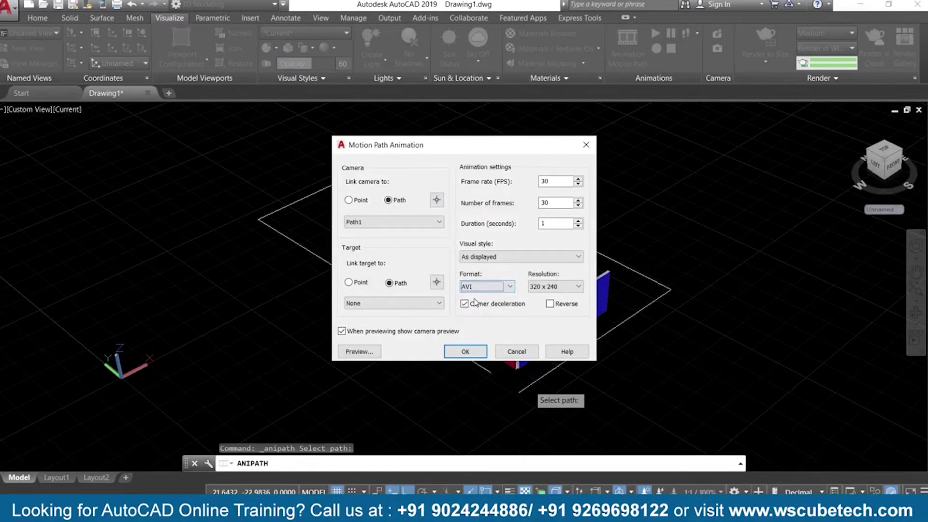
click(559, 288)
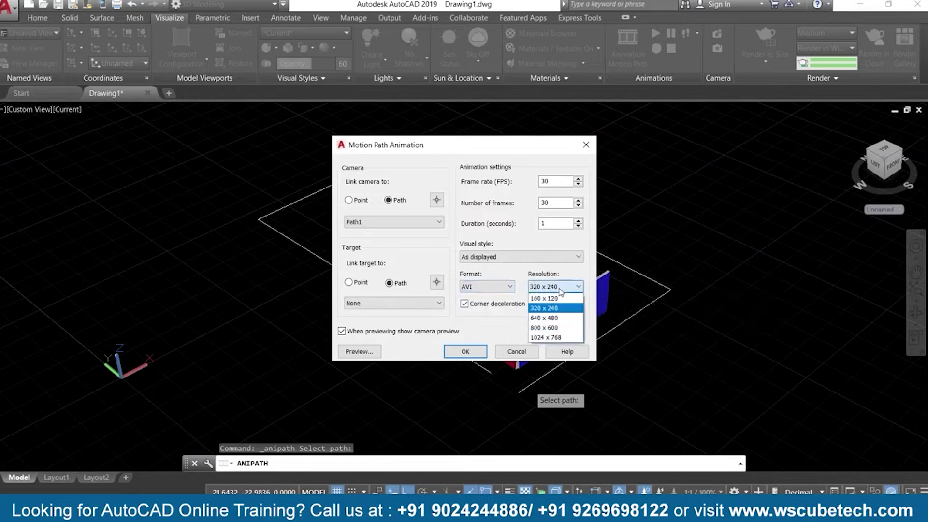
click(547, 319)
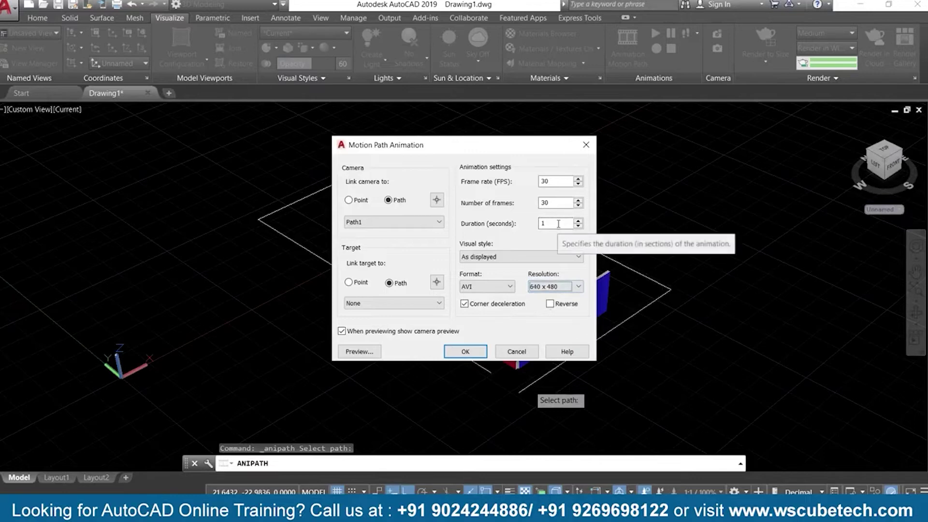
drag(553, 225, 540, 227)
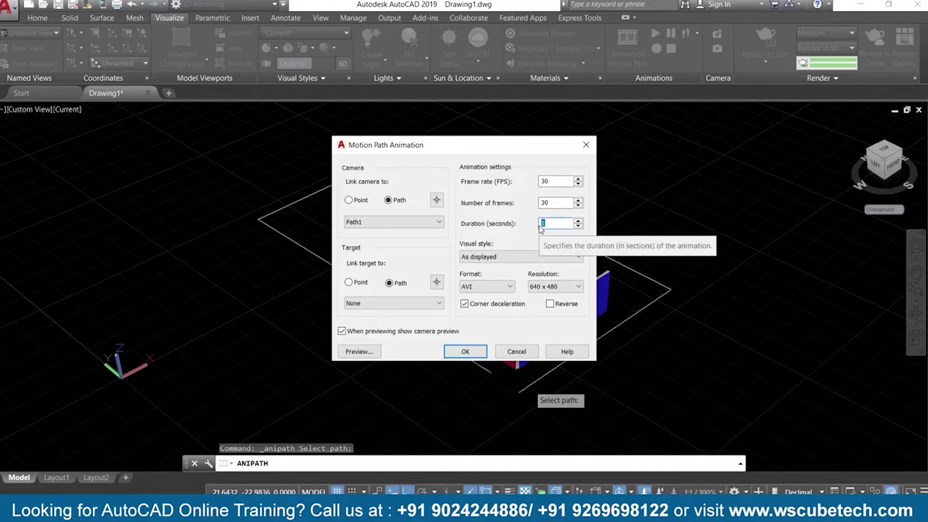
text(30)
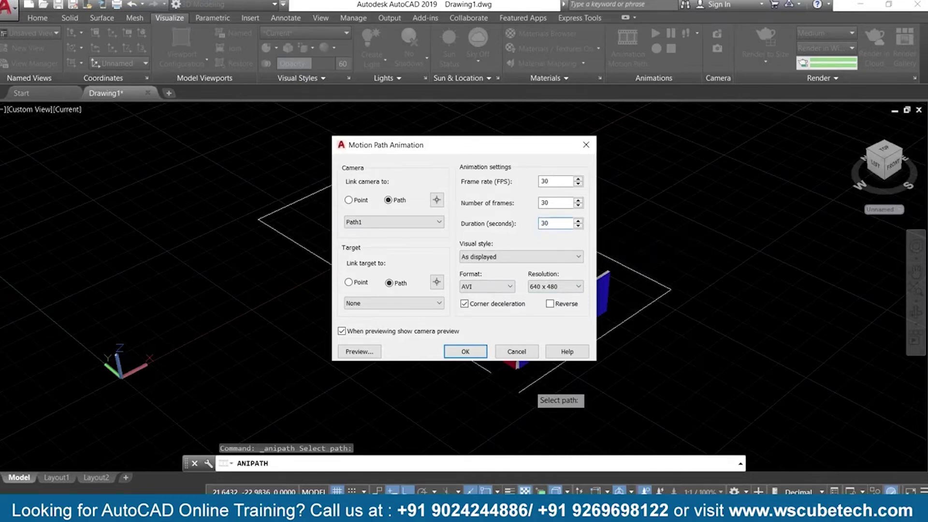
Step: Preview the camera animation with the preview window clear of the walls, and close the animation settings without saving a video
click(370, 354)
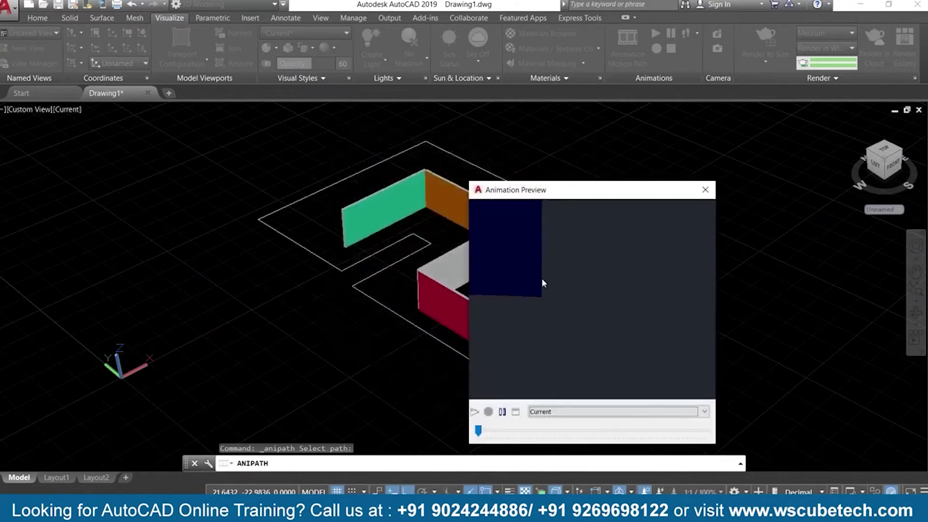
drag(634, 195, 582, 116)
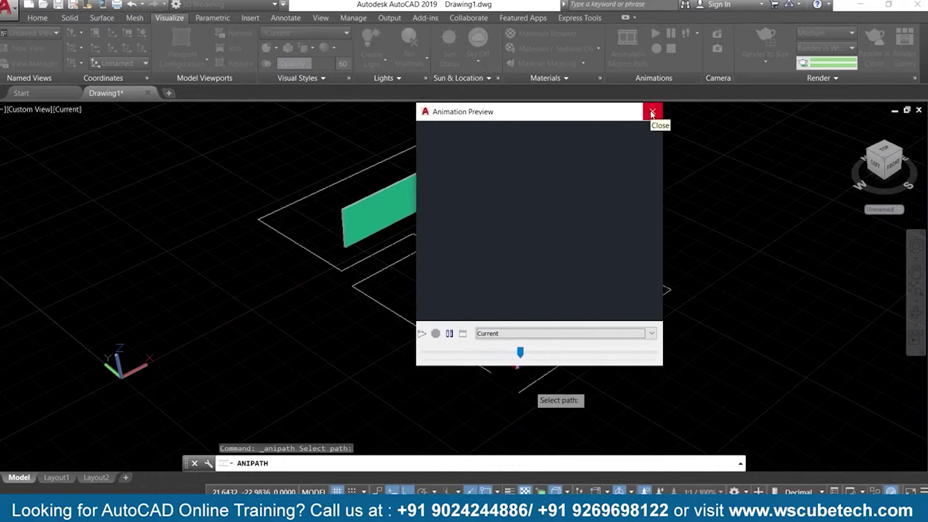
drag(602, 117, 201, 97)
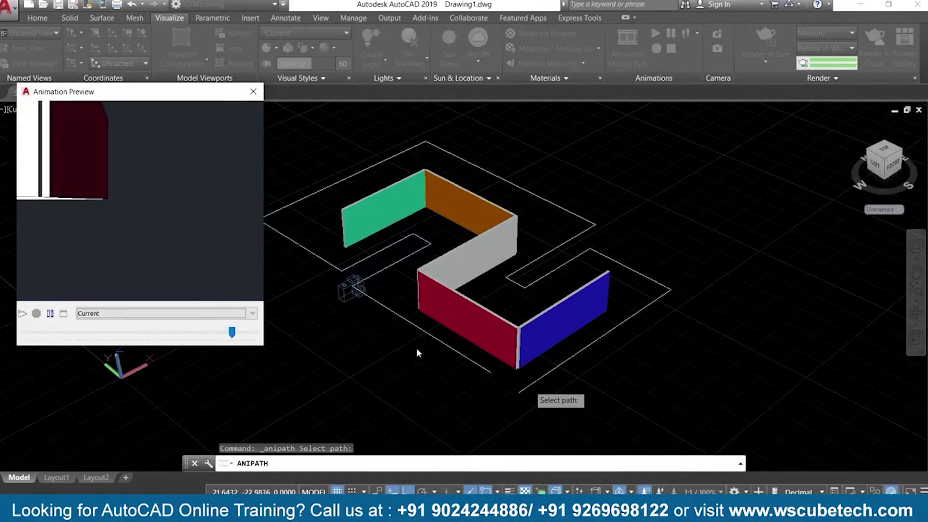
click(252, 97)
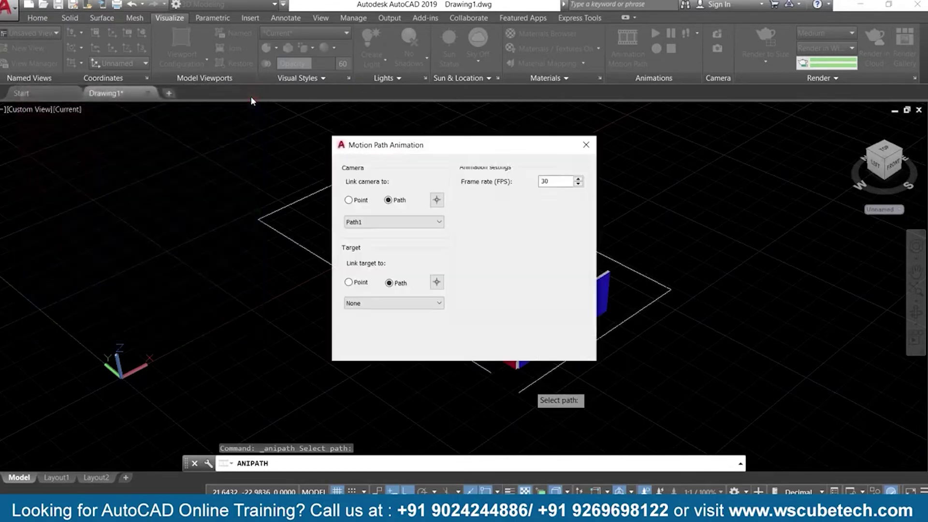
click(586, 145)
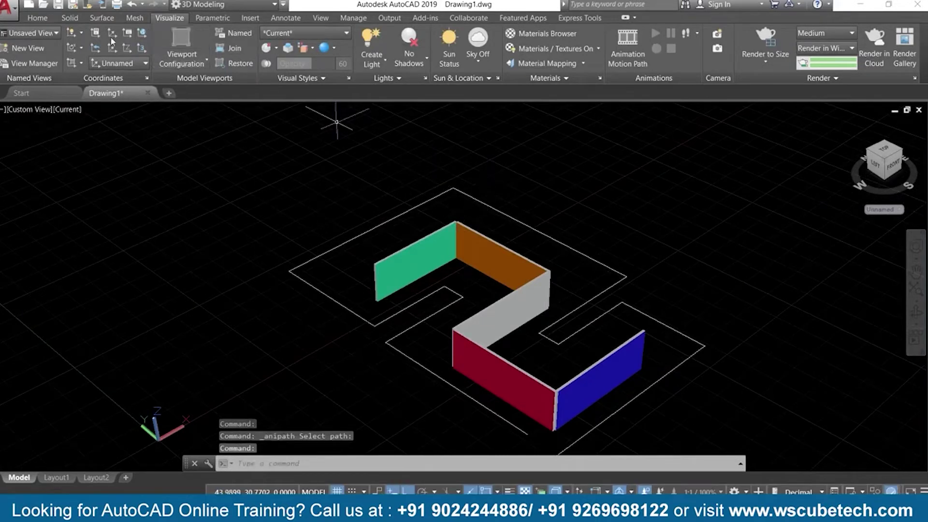
Step: Draw a solid cylinder with a base radius of about 2.67 and a height of about 4.94 behind the walls, outside the polyline path
click(45, 16)
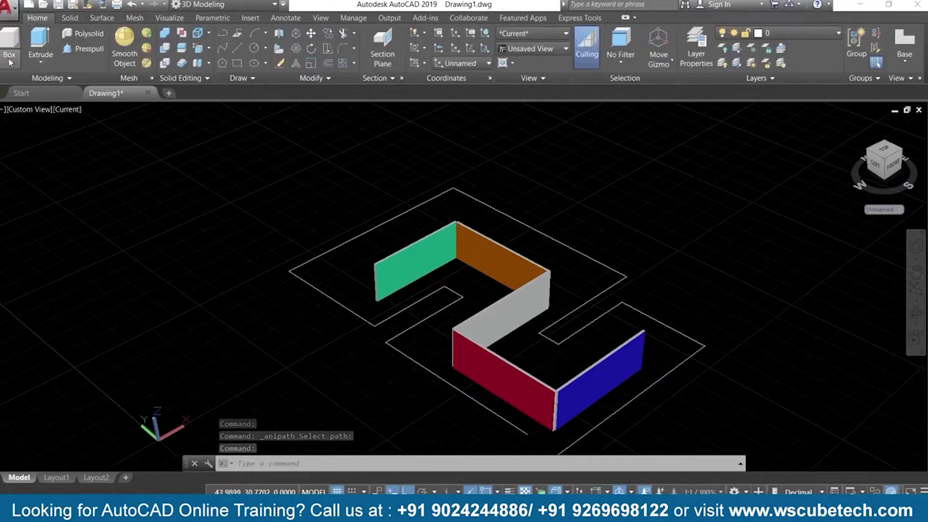
click(11, 61)
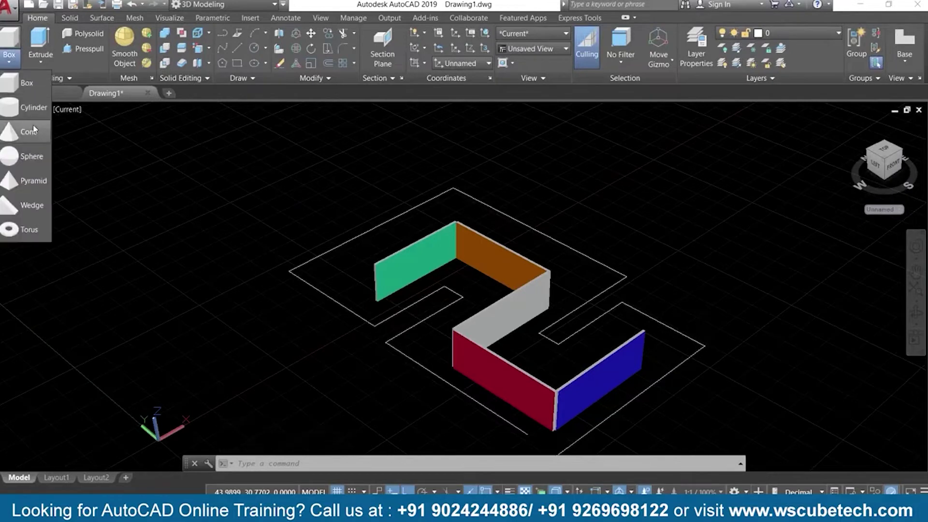
click(20, 107)
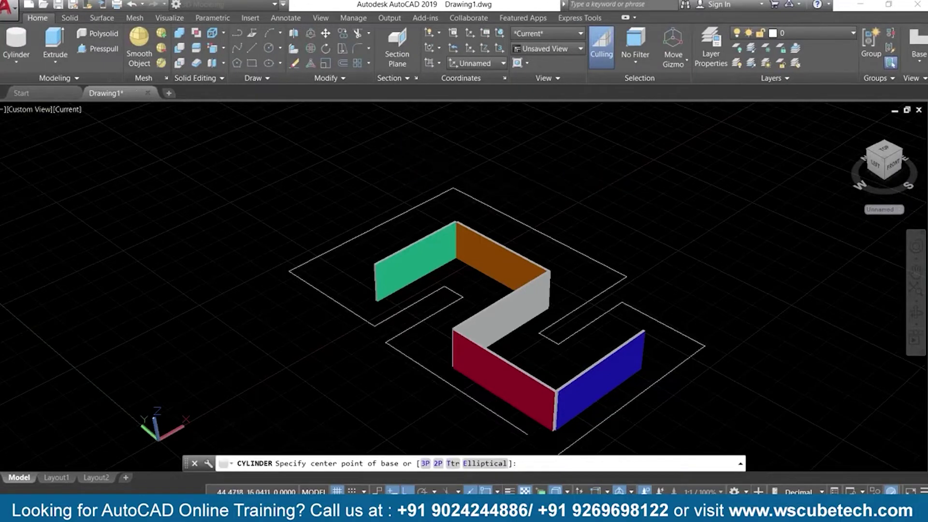
click(415, 168)
click(443, 153)
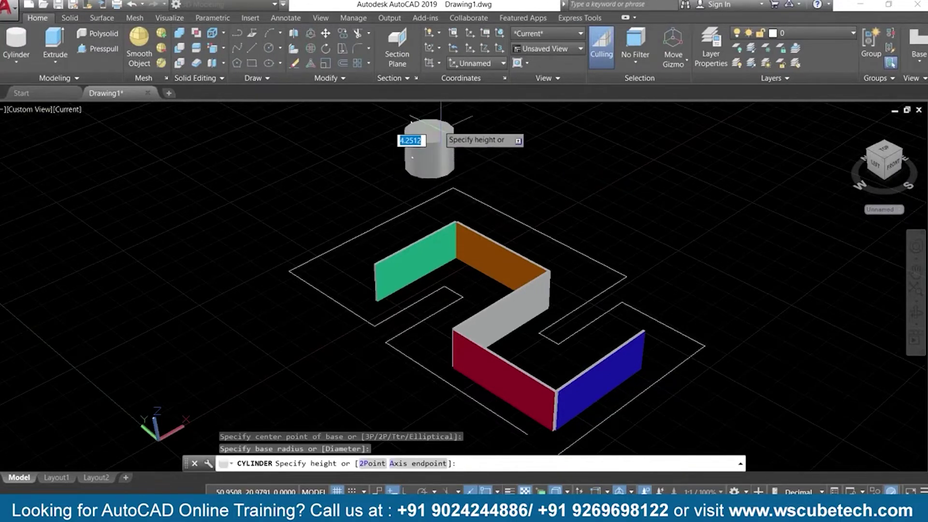
click(493, 166)
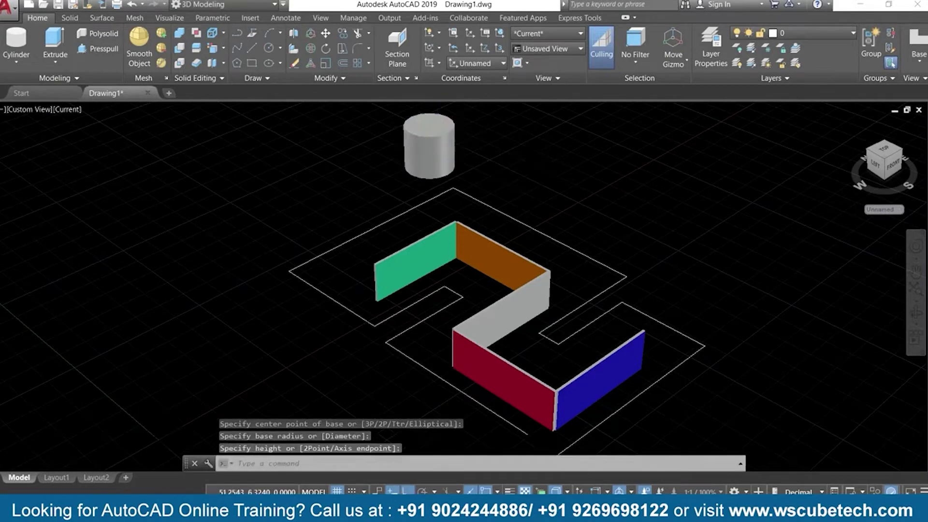
Step: Draw a solid pyramid with a base radius of about 3.12 beside the green wall, outside the polyline path
scroll(540, 176, down, 2)
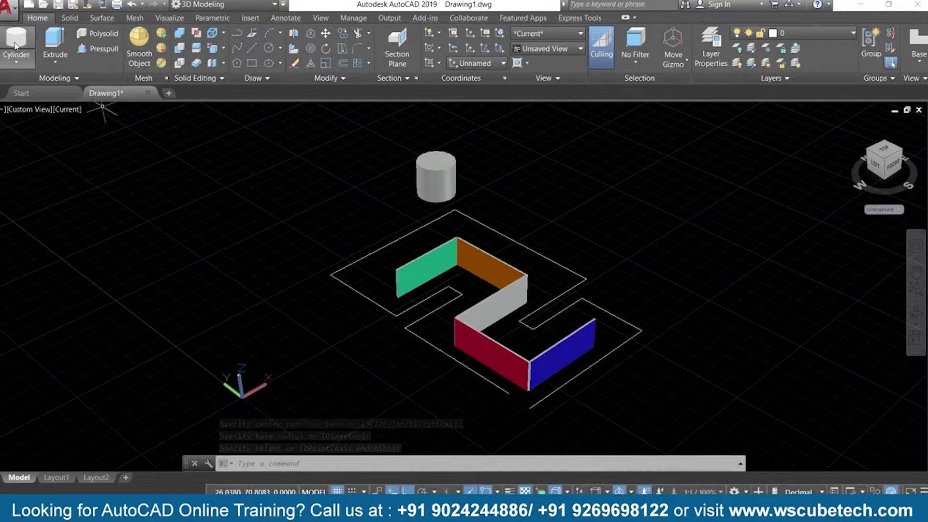
click(17, 61)
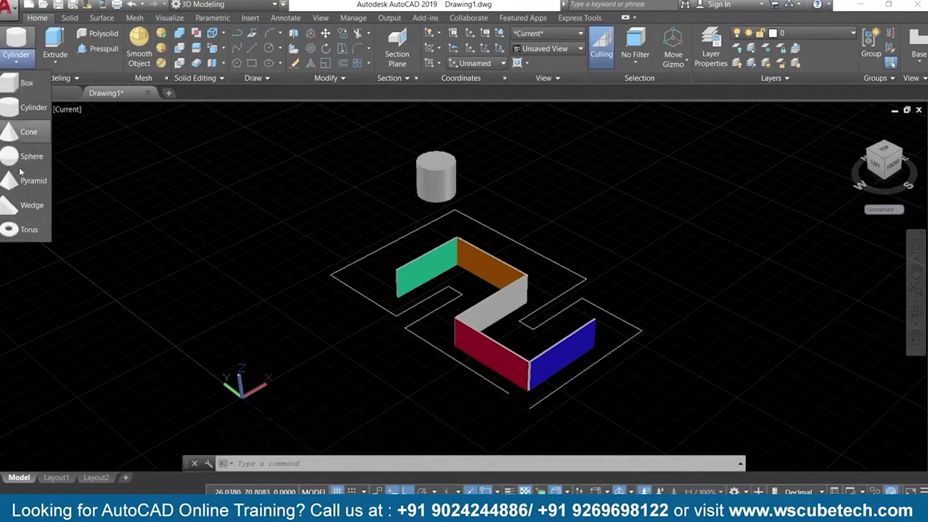
click(32, 181)
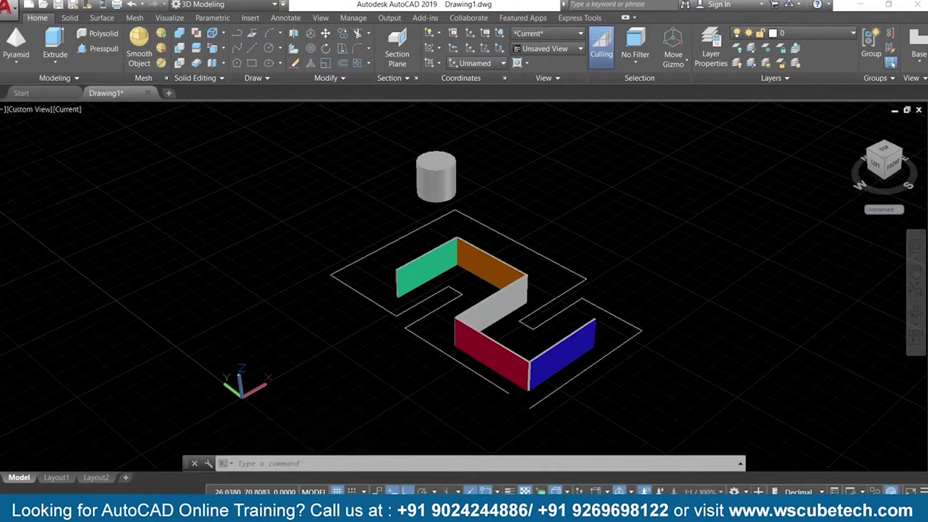
click(267, 285)
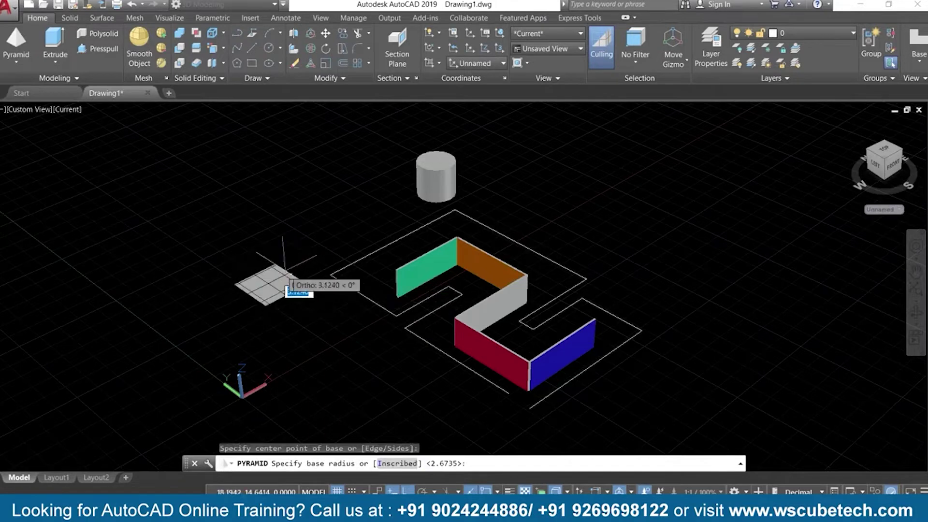
click(289, 284)
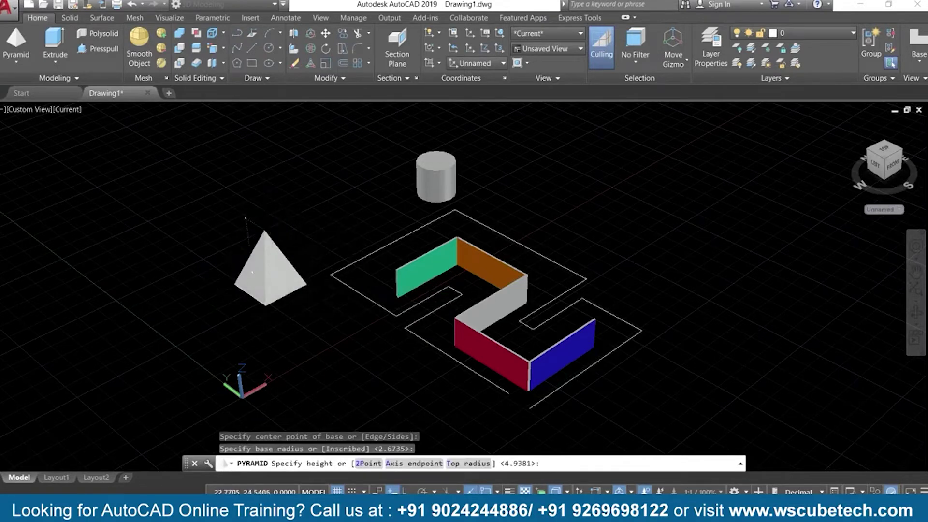
click(246, 220)
Step: Color the pyramid's front face magenta with the solid face editing tool and end the command
click(268, 266)
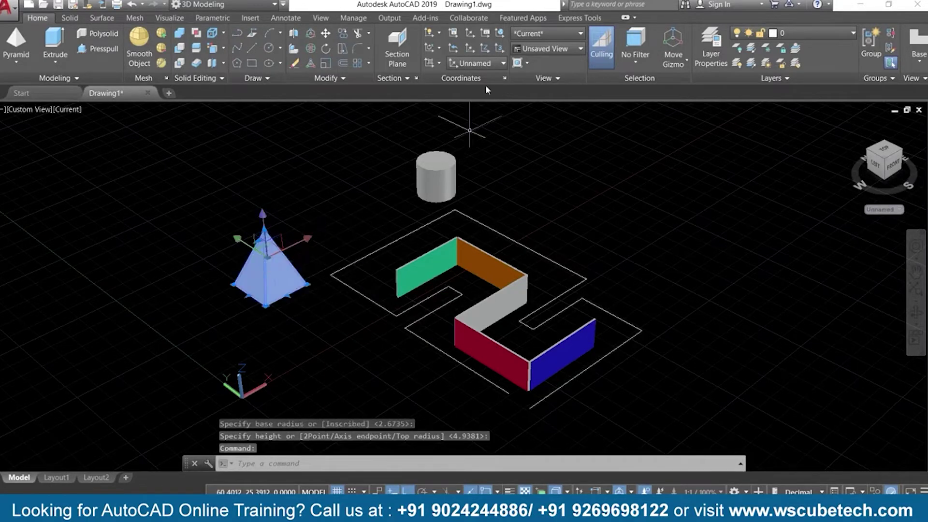
click(223, 49)
click(244, 241)
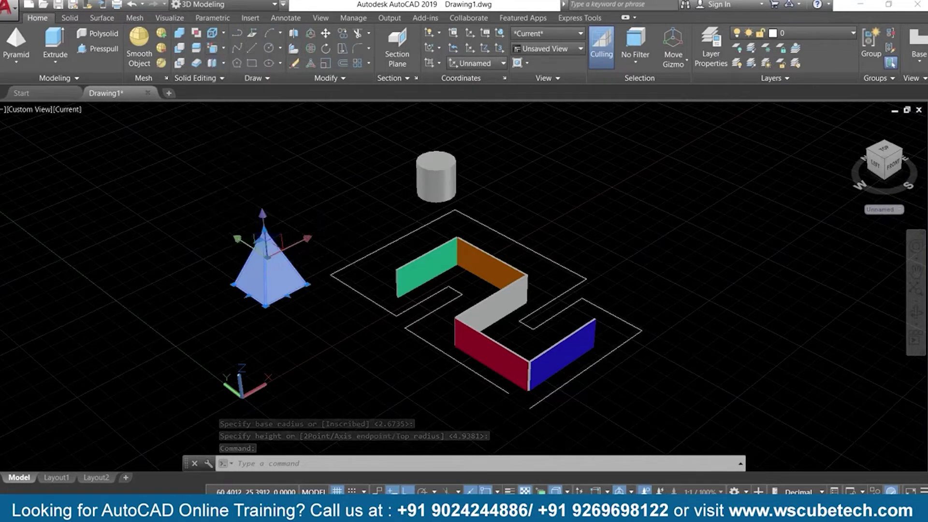
mouse_move(305, 222)
shift+middle_down()
mouse_move(292, 239)
mouse_move(304, 212)
shift+middle_up()
click(305, 210)
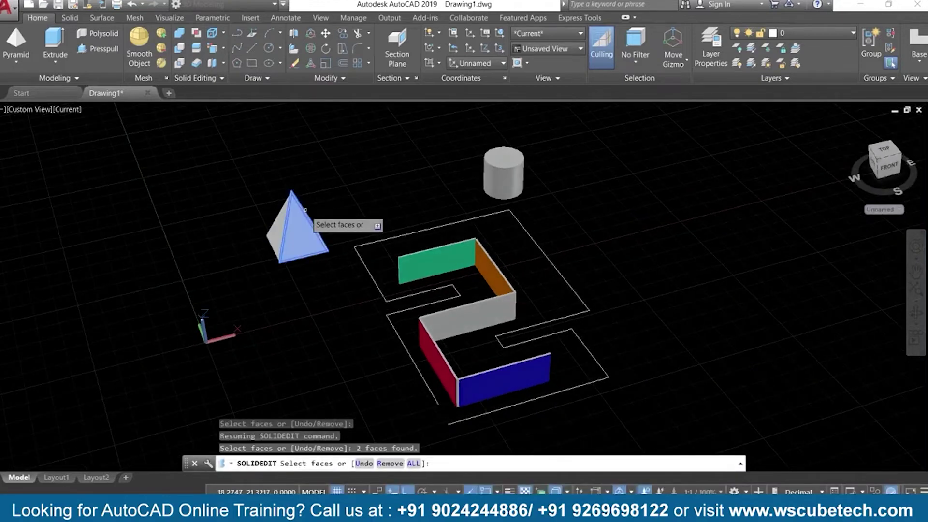
shift+middle_drag(305, 210, 337, 232)
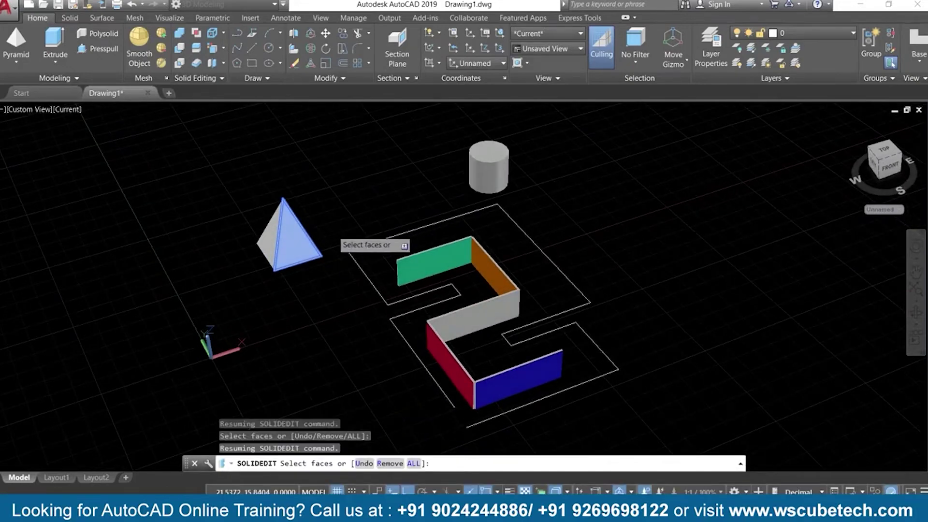
key(Return)
click(401, 182)
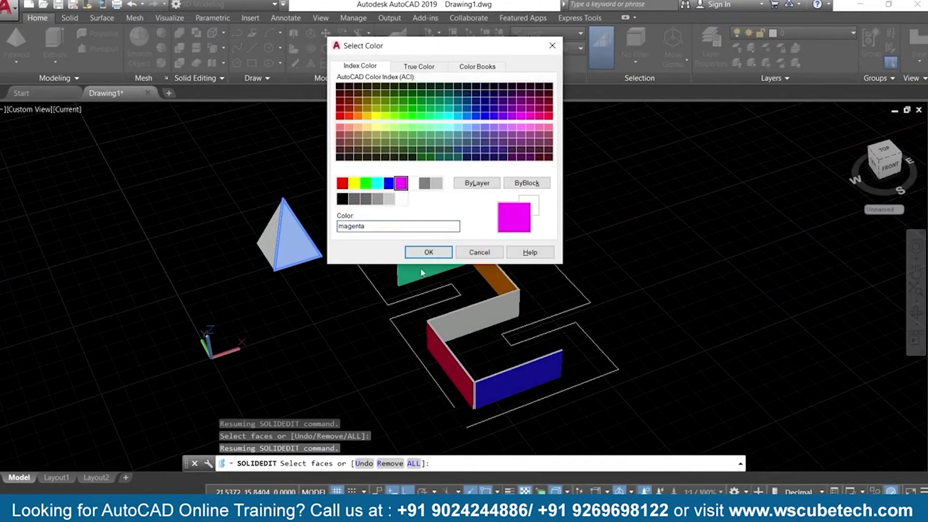
click(428, 253)
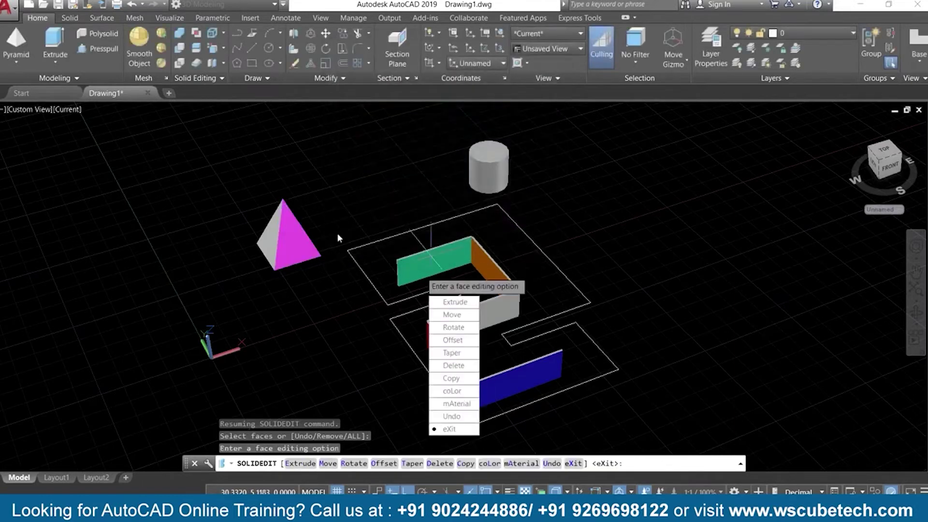
click(455, 429)
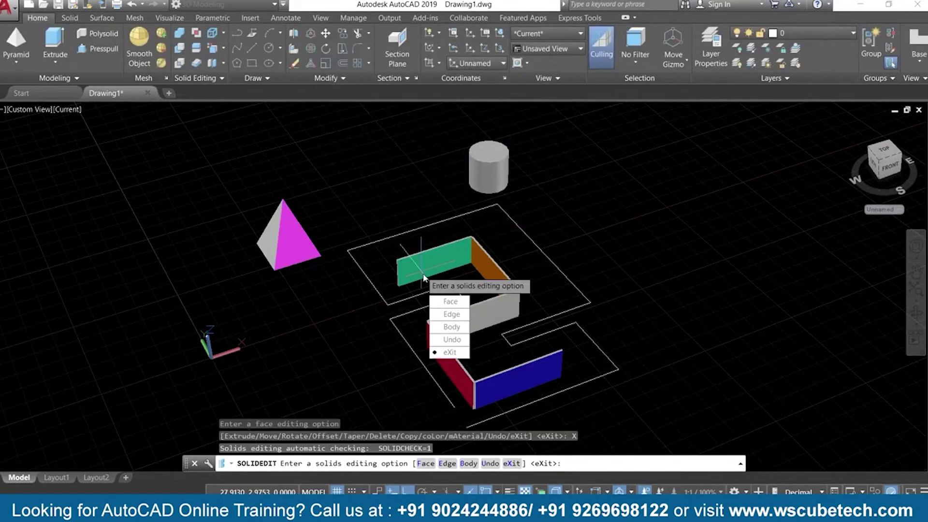
click(465, 352)
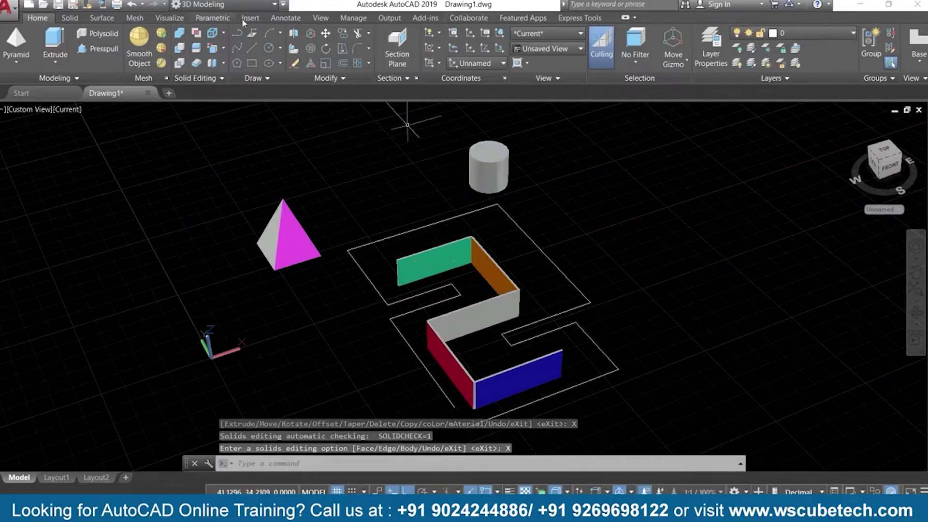
Step: Start a new motion path animation and link the camera to the polyline around the walls, naming the path Path1
click(222, 17)
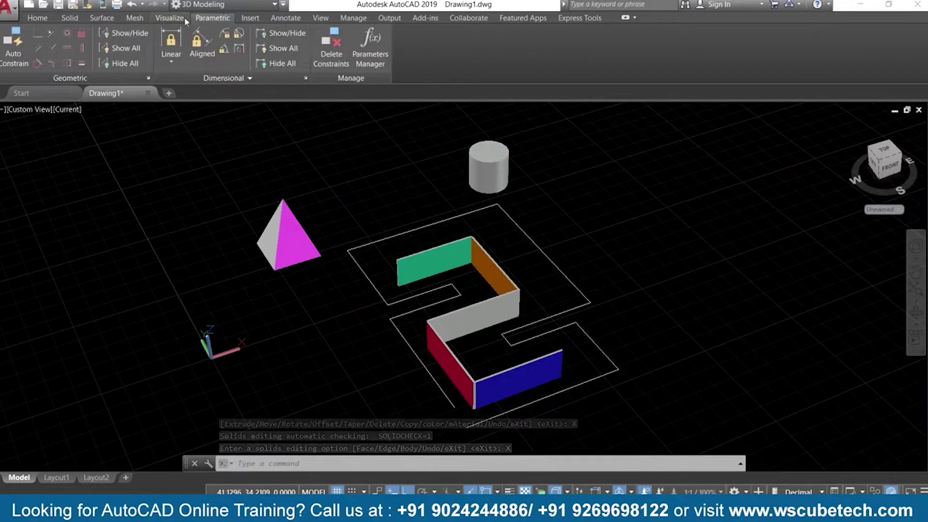
click(170, 17)
click(628, 46)
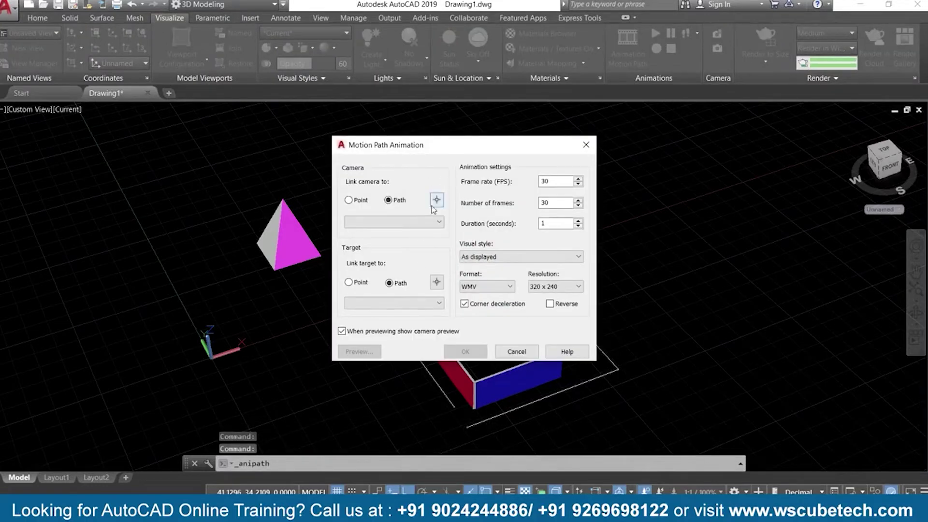
click(439, 222)
click(439, 222)
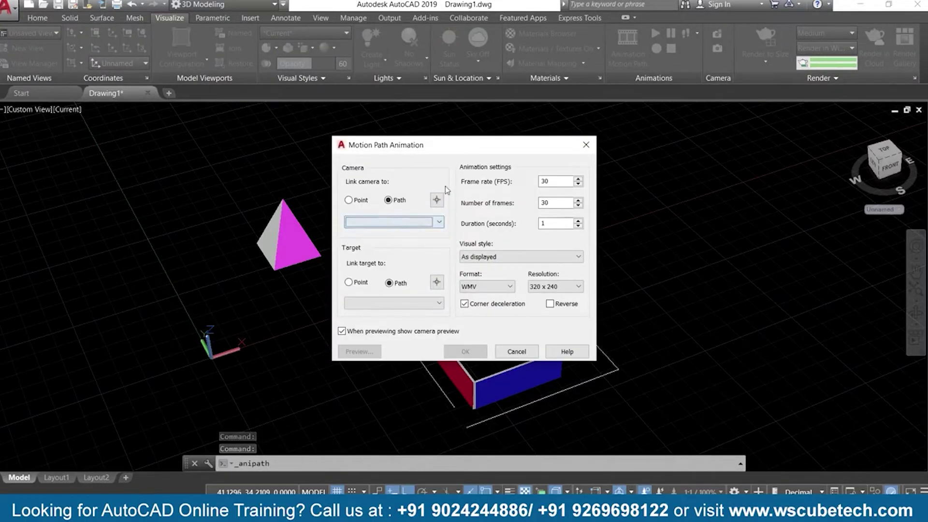
click(436, 199)
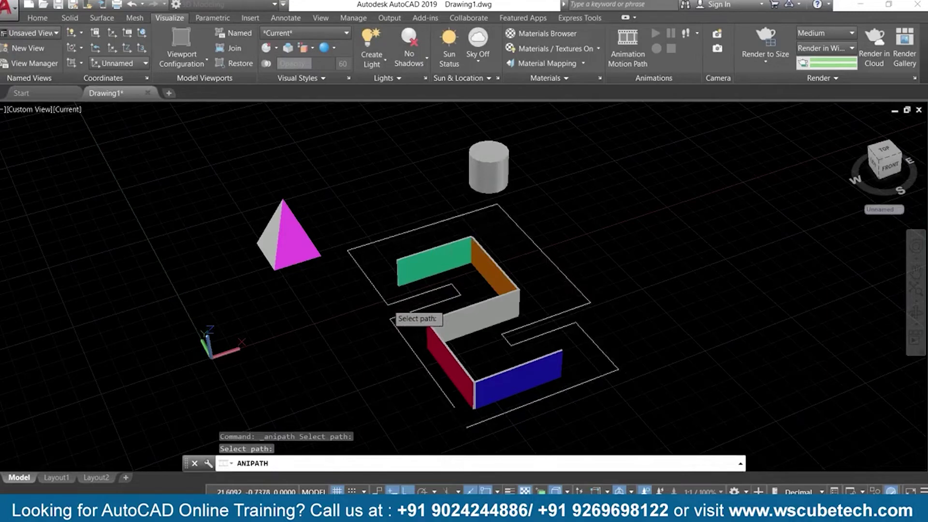
click(391, 318)
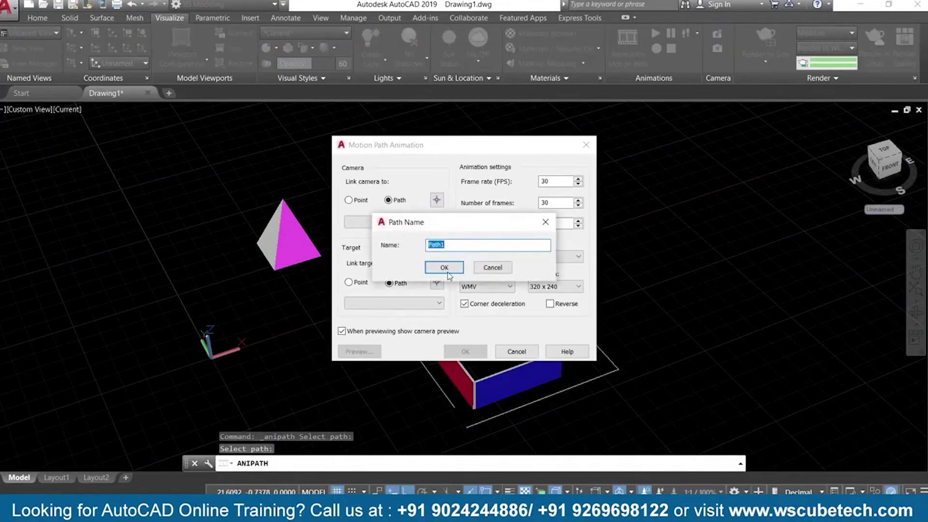
click(444, 268)
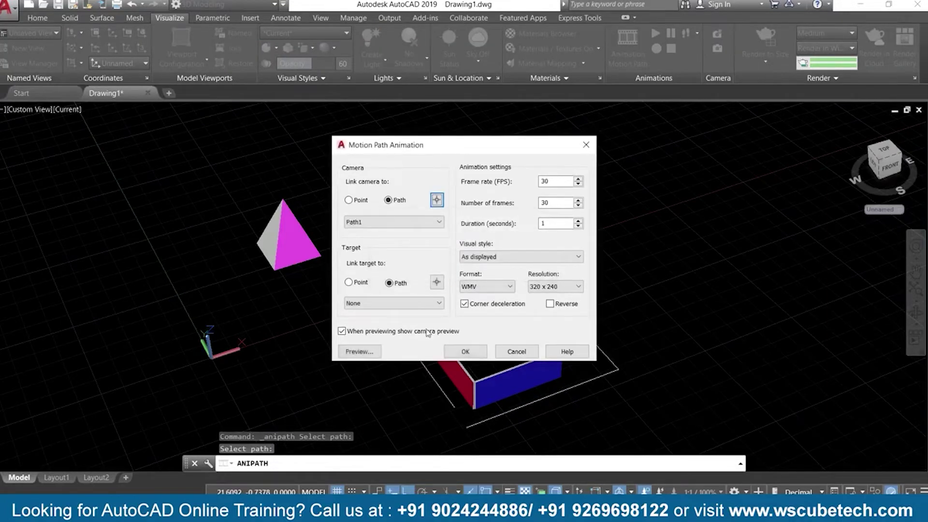
Step: Set the animation's format to AVI and its duration to 60 seconds
click(498, 290)
click(480, 305)
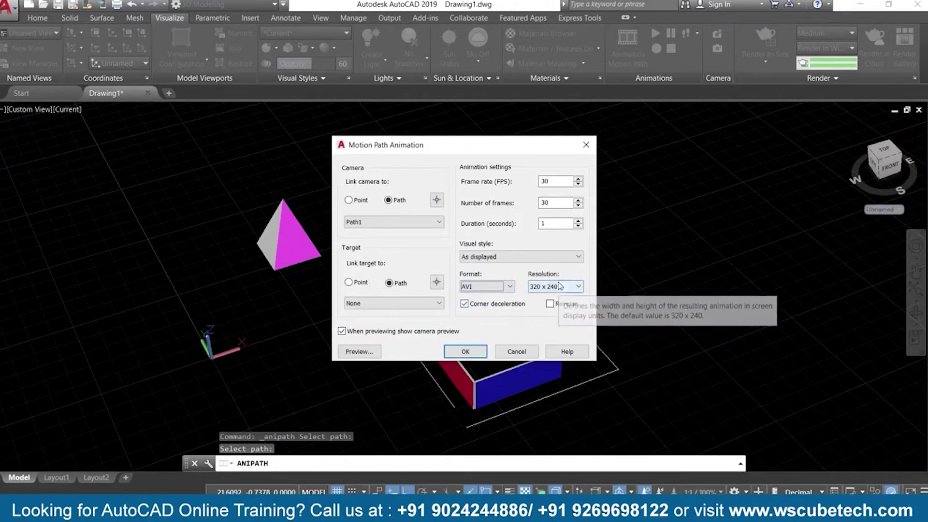
click(551, 224)
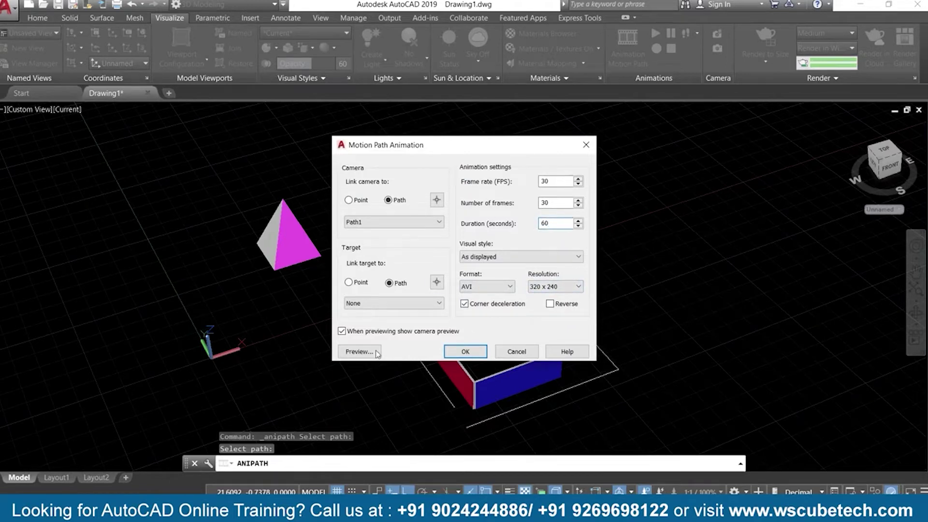
Step: Preview the camera animation, skipping forward through it past the walls and the pyramid, and close the preview
click(361, 355)
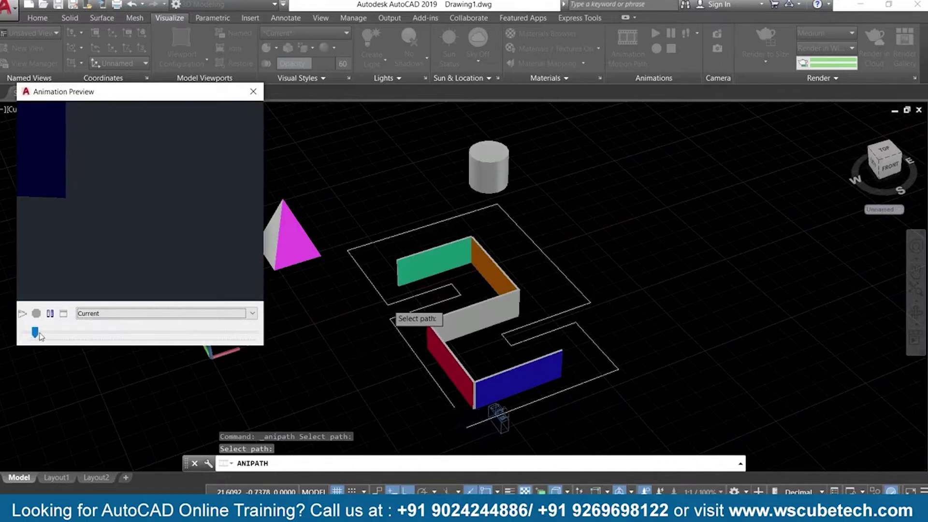
drag(43, 335, 48, 334)
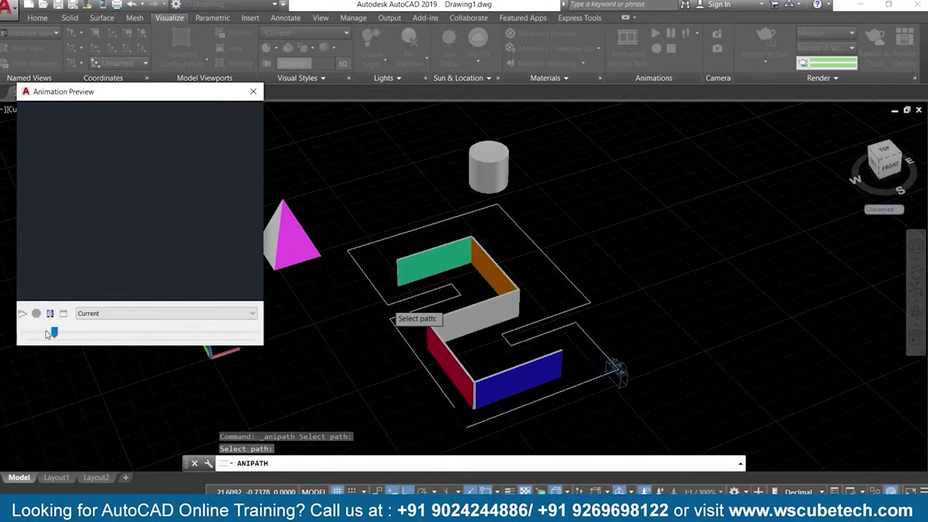
drag(46, 334, 53, 335)
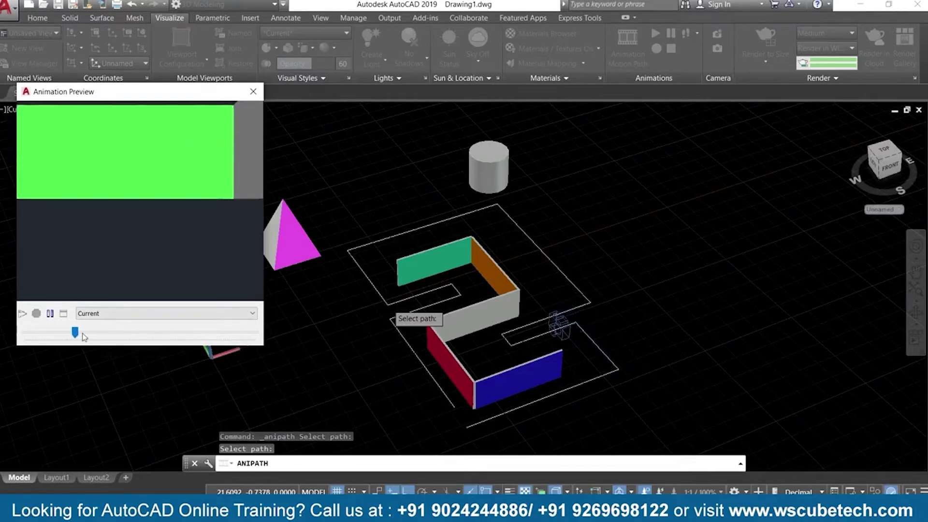
click(123, 333)
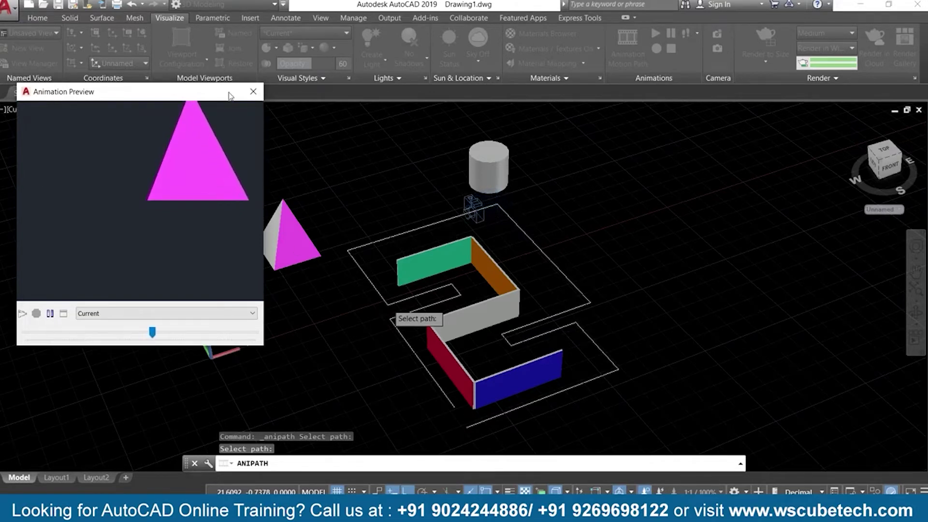
click(252, 93)
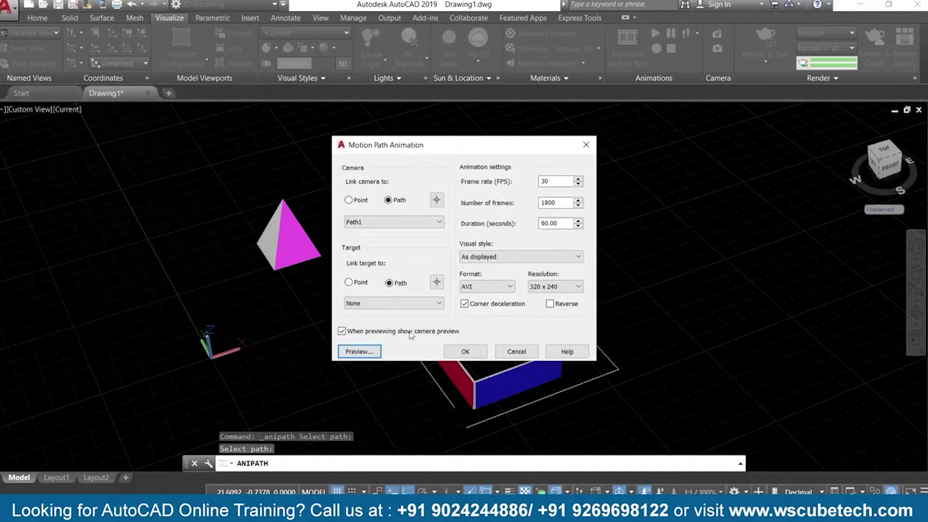
Step: Save the camera animation to the Desktop as avi1.avi, with AVI Animation as the file type, and start creating the video
click(480, 357)
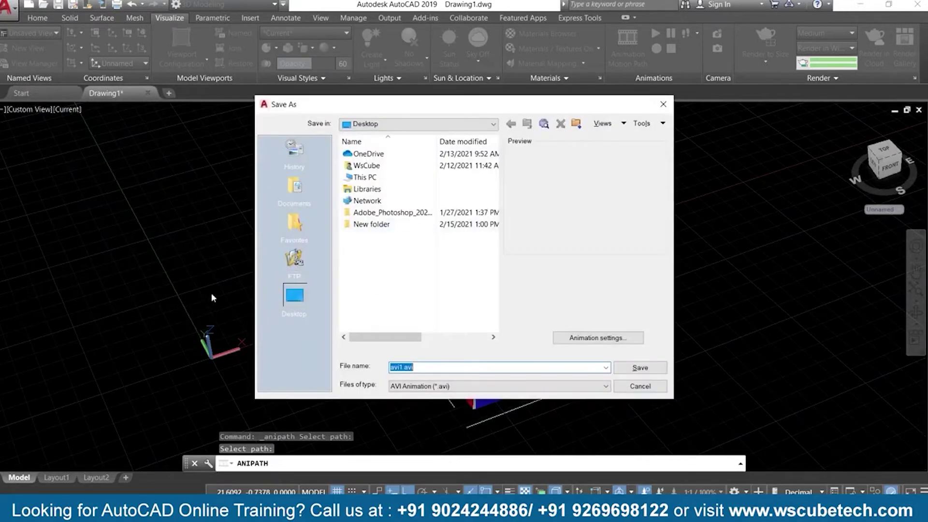
click(300, 303)
click(397, 369)
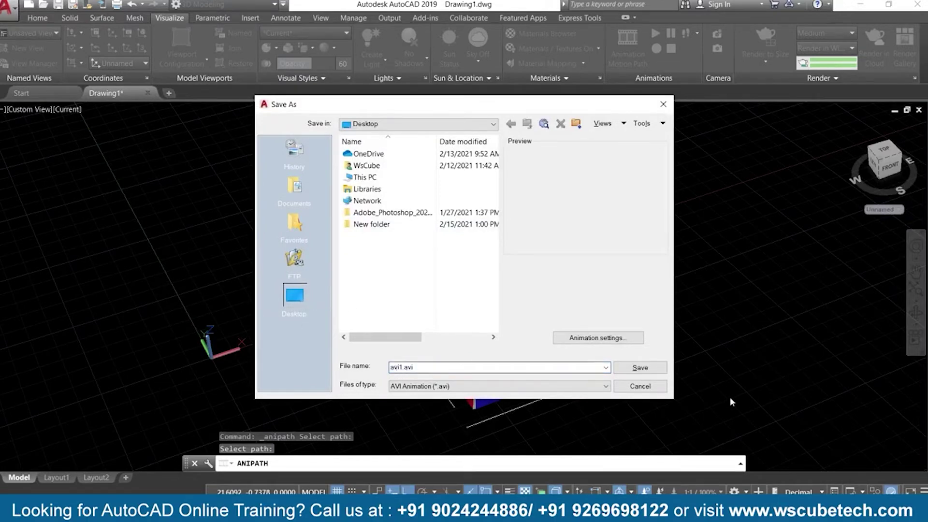
click(606, 386)
click(607, 388)
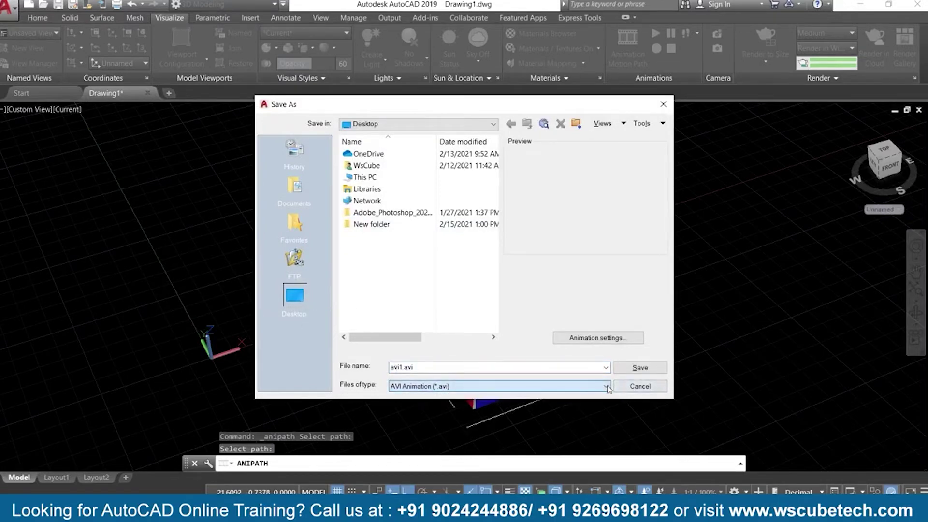
click(640, 369)
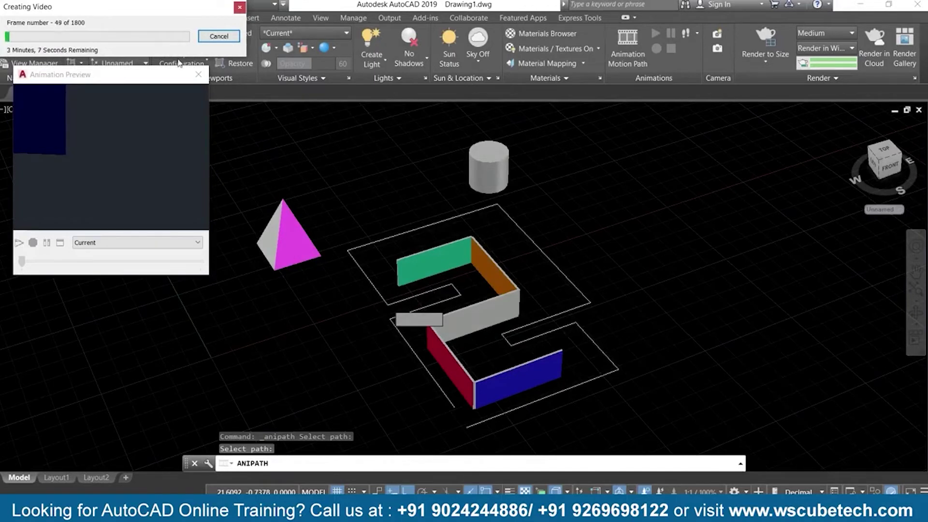
Step: Cancel the video creation with its preview and delete the polyline path around the walls
click(198, 76)
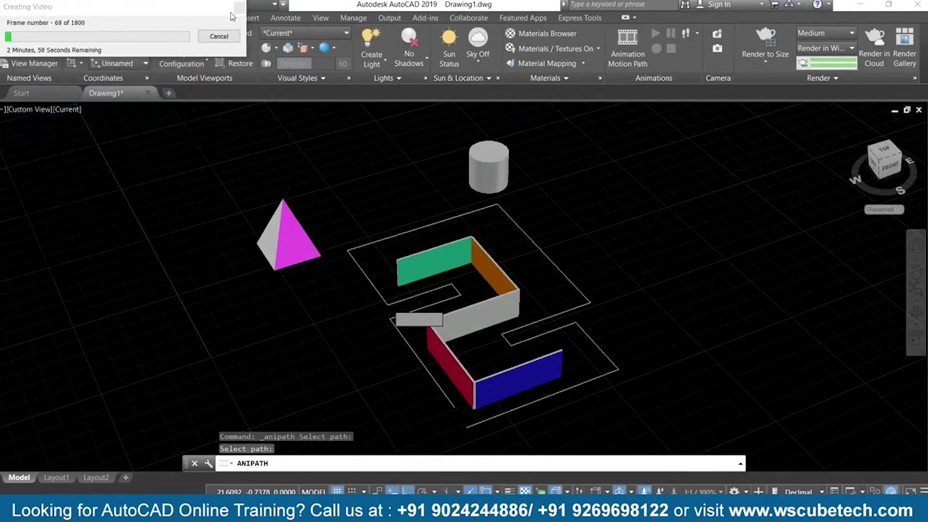
click(224, 39)
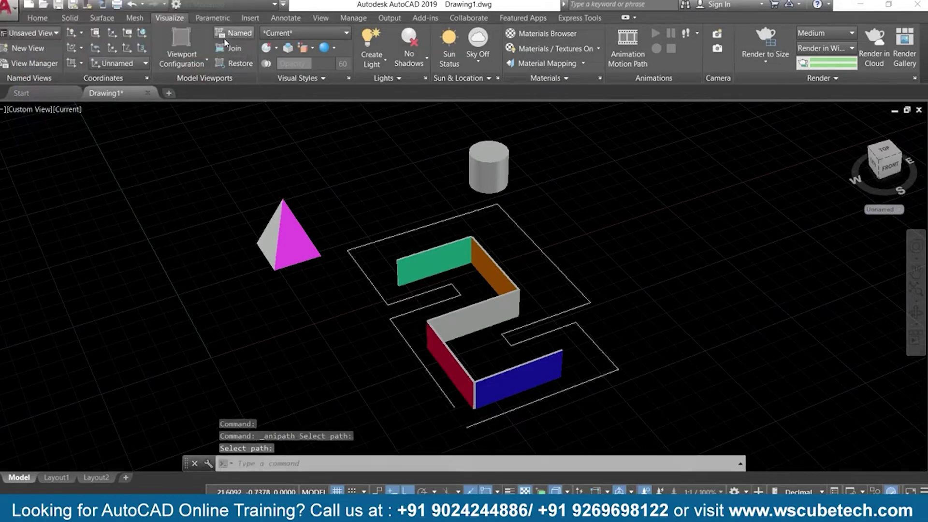
click(580, 289)
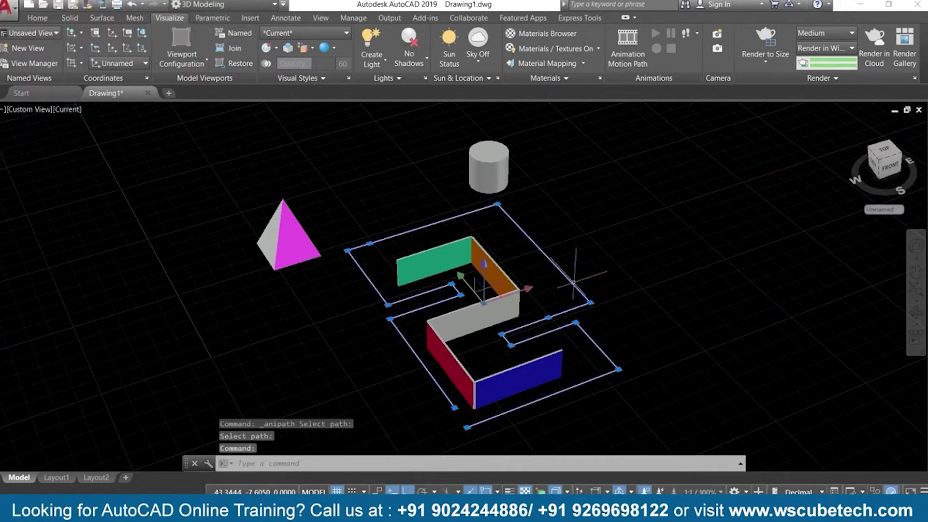
key(Delete)
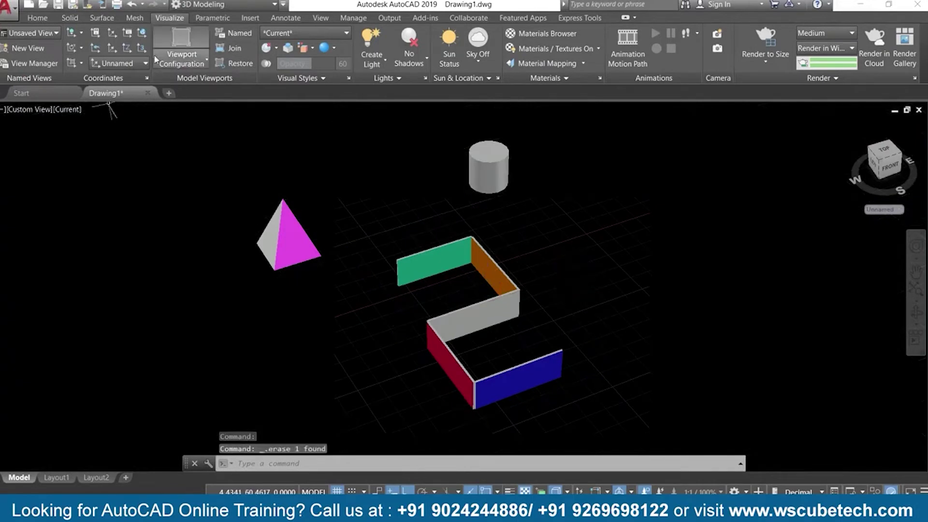
Step: Draw a circle centred on the middle of the wall model and large enough to enclose all the walls
click(34, 18)
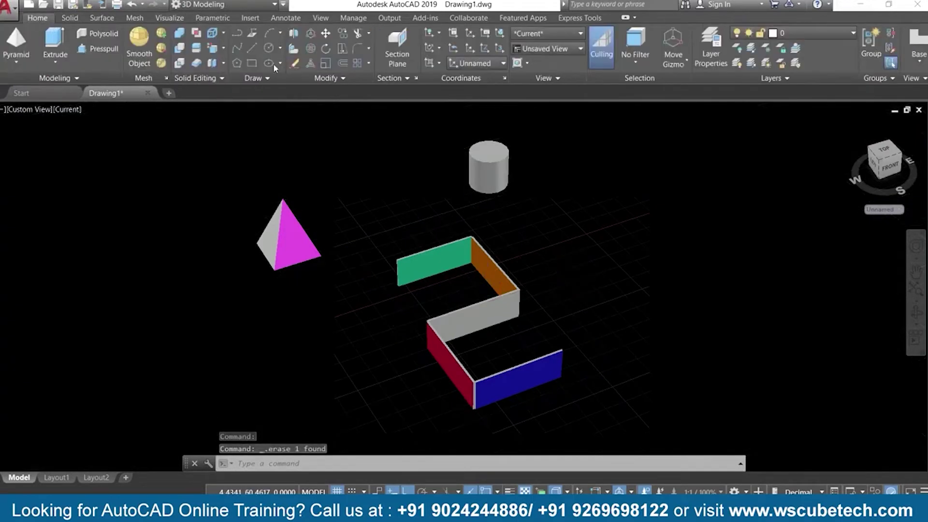
click(271, 47)
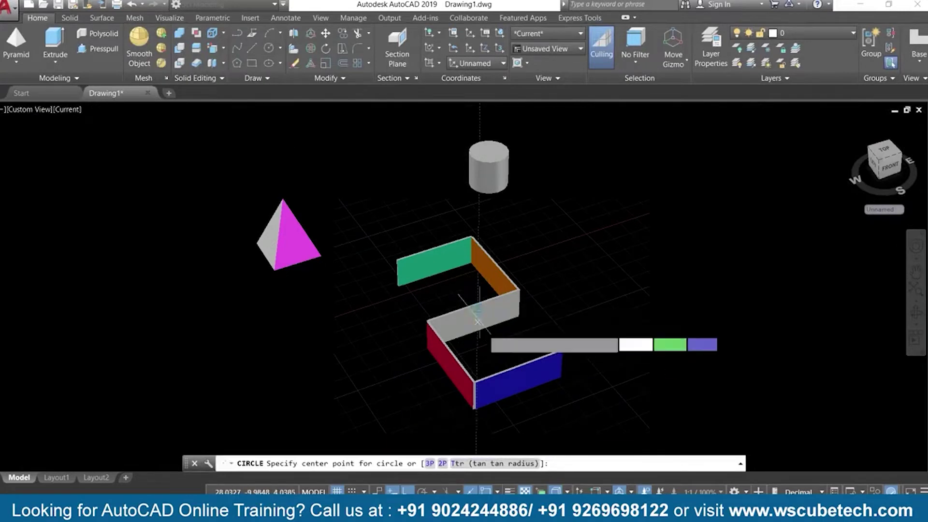
click(483, 334)
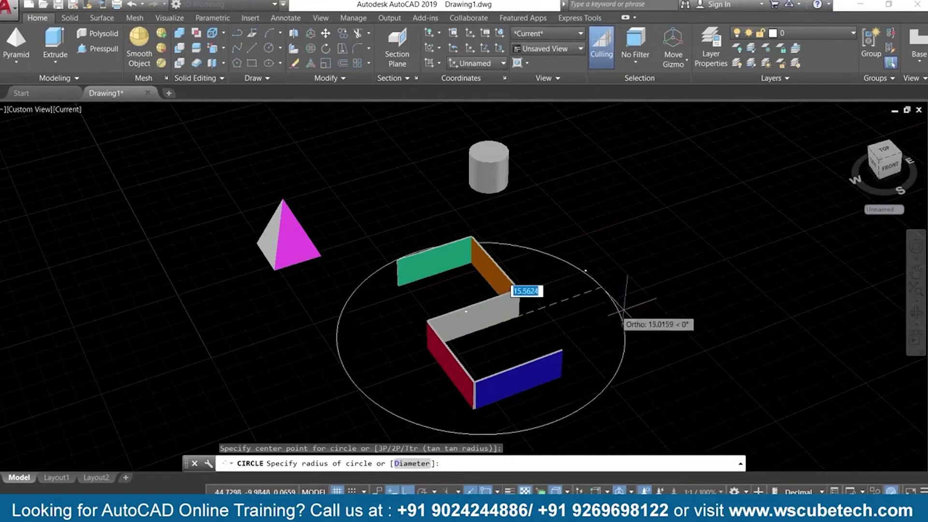
click(652, 309)
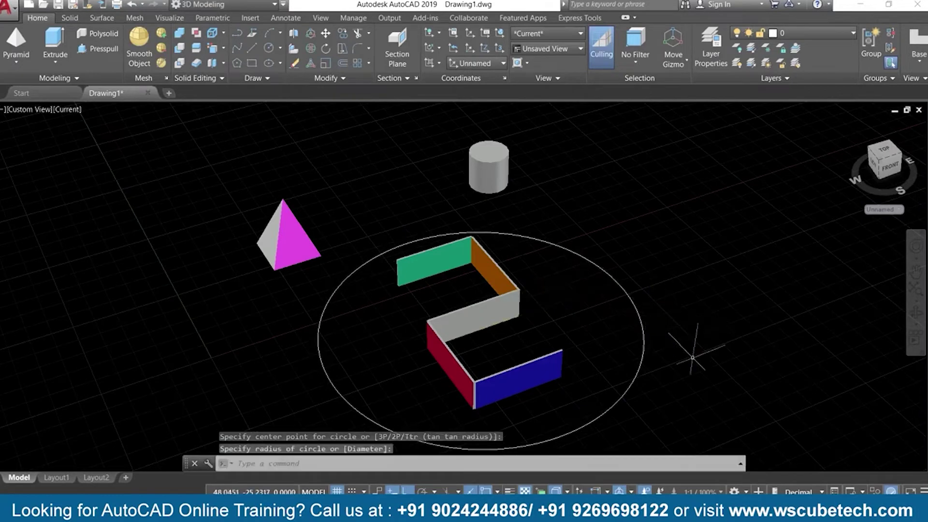
middle_drag(681, 416, 679, 368)
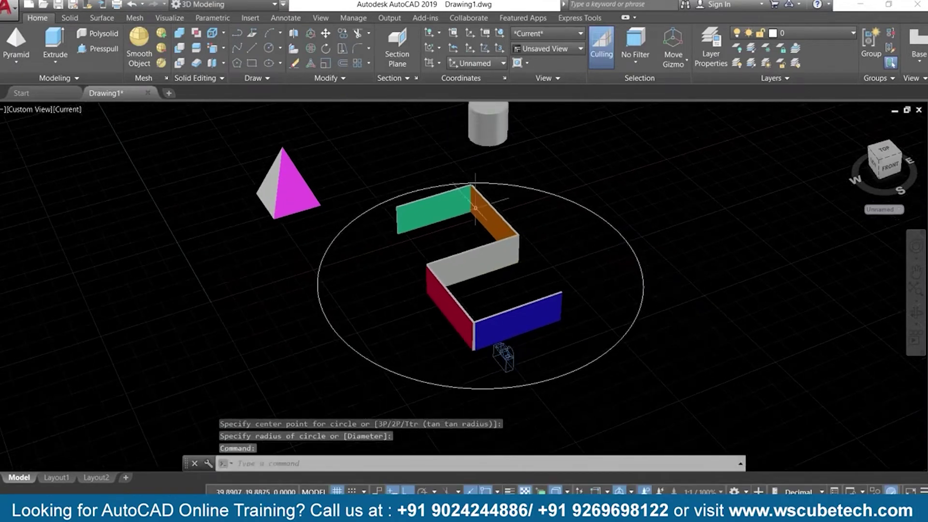
Step: Delete the existing camera and create a new one on the circle beside the blue wall, with its target toward the walls
click(505, 351)
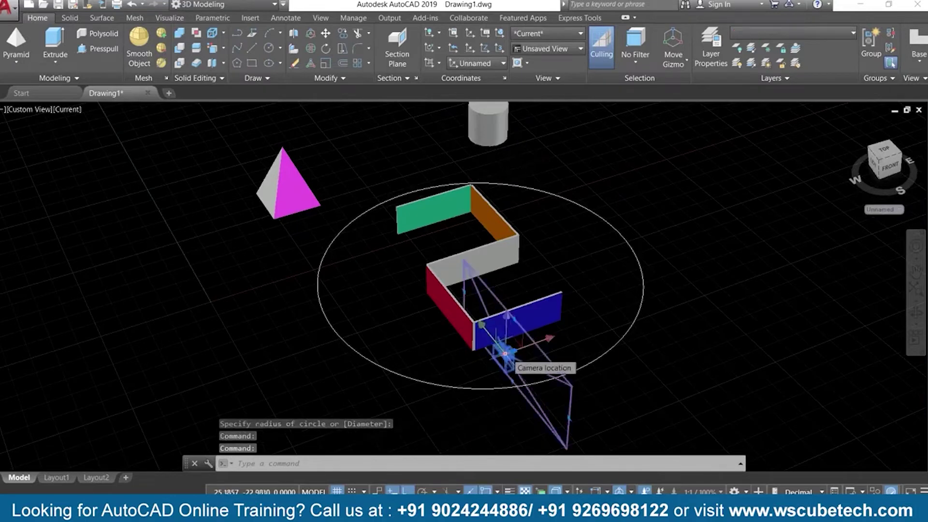
key(Delete)
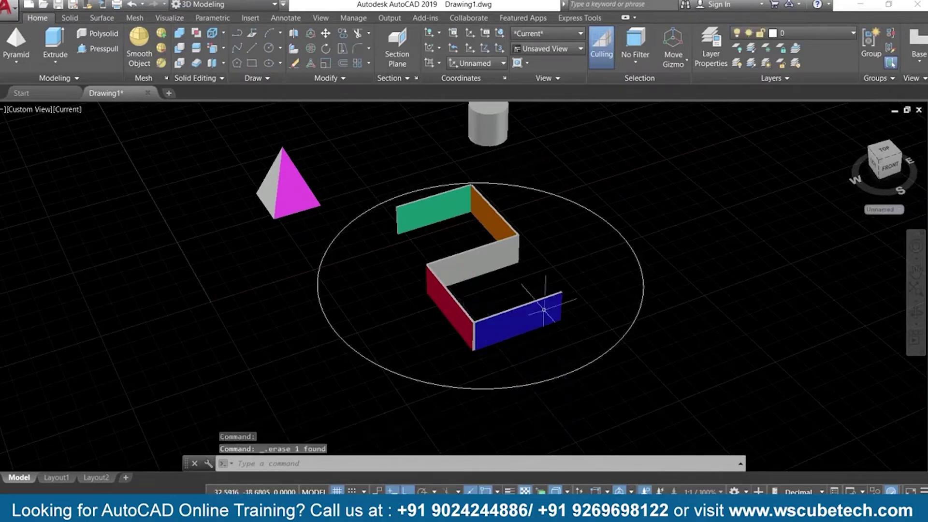
click(172, 18)
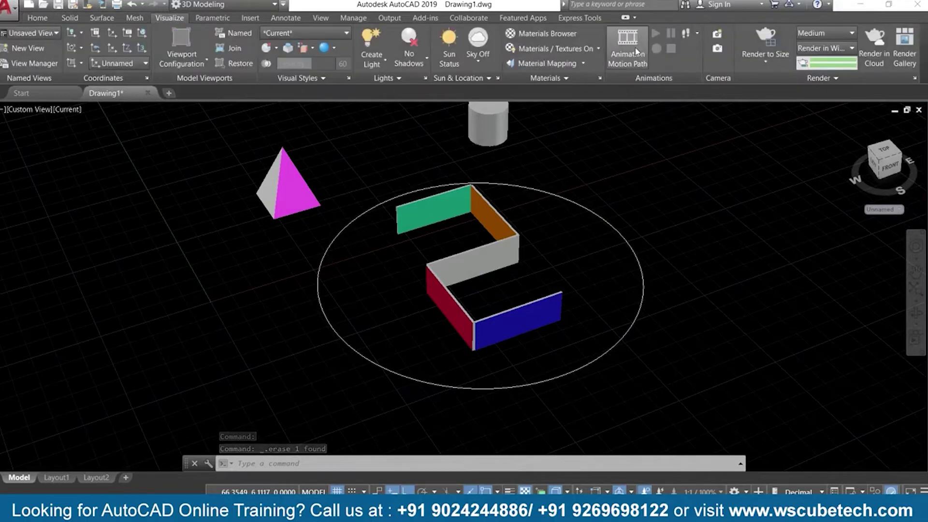
click(718, 34)
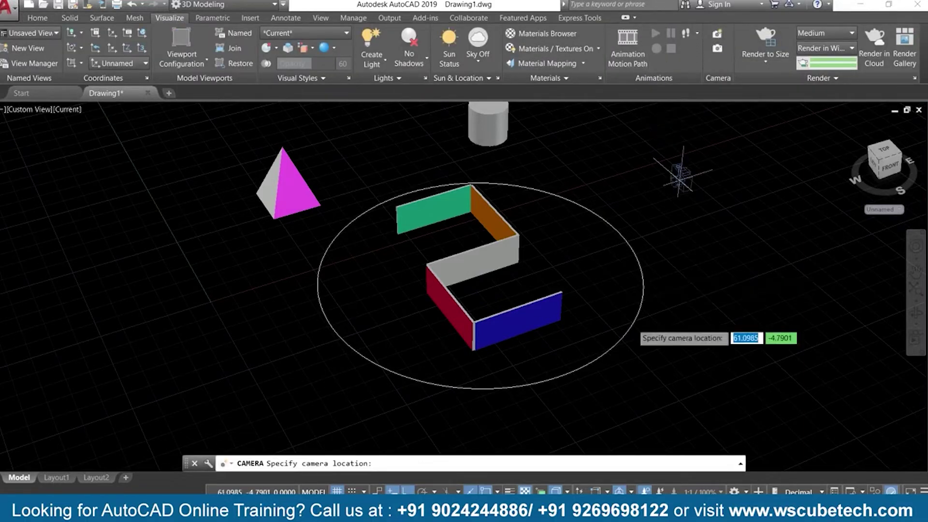
click(635, 312)
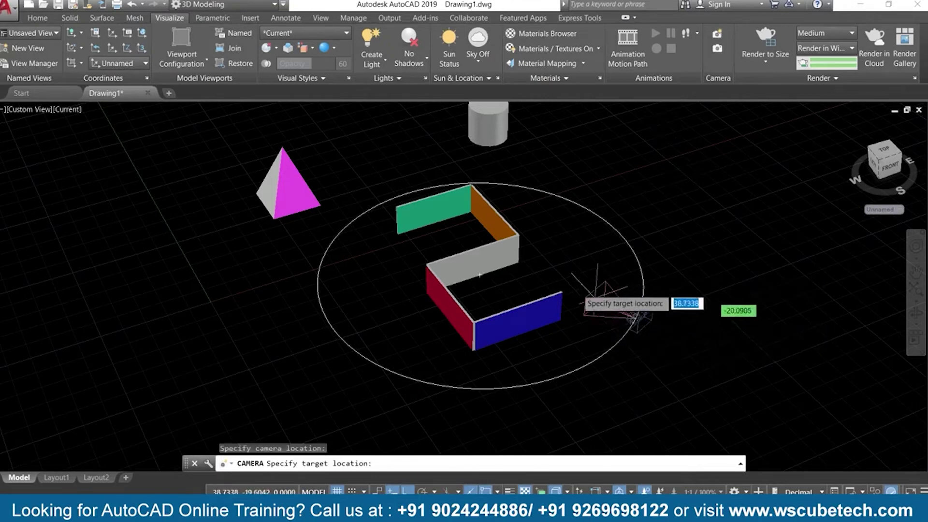
click(410, 257)
click(442, 386)
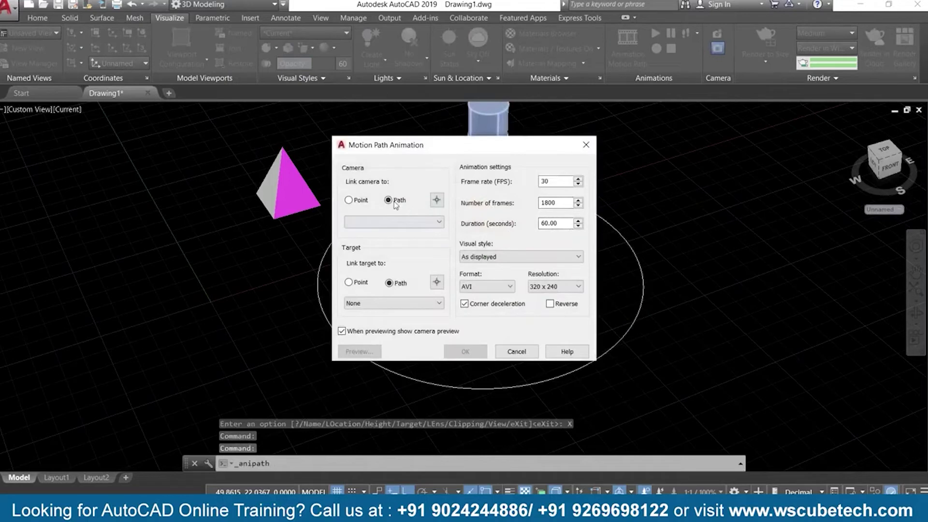
Step: Link the motion path animation's camera to the circle, naming the path auto
click(437, 200)
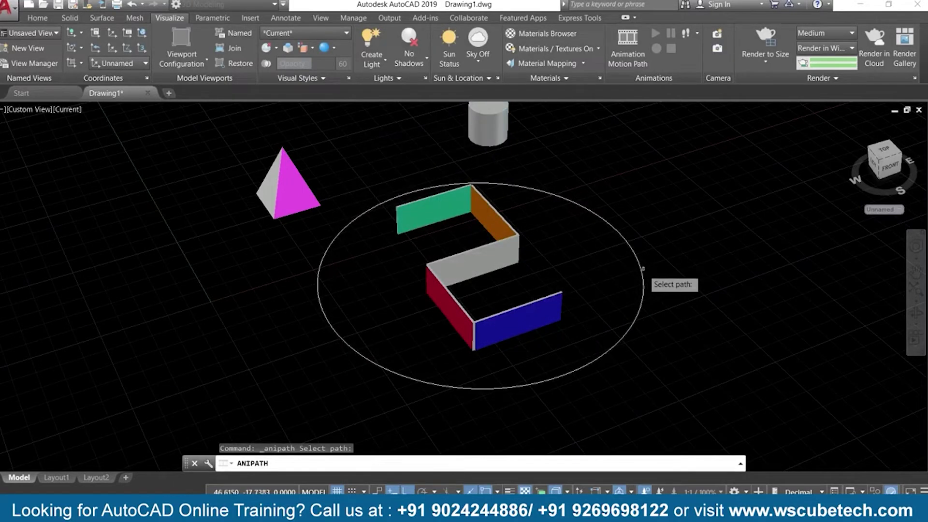
click(643, 276)
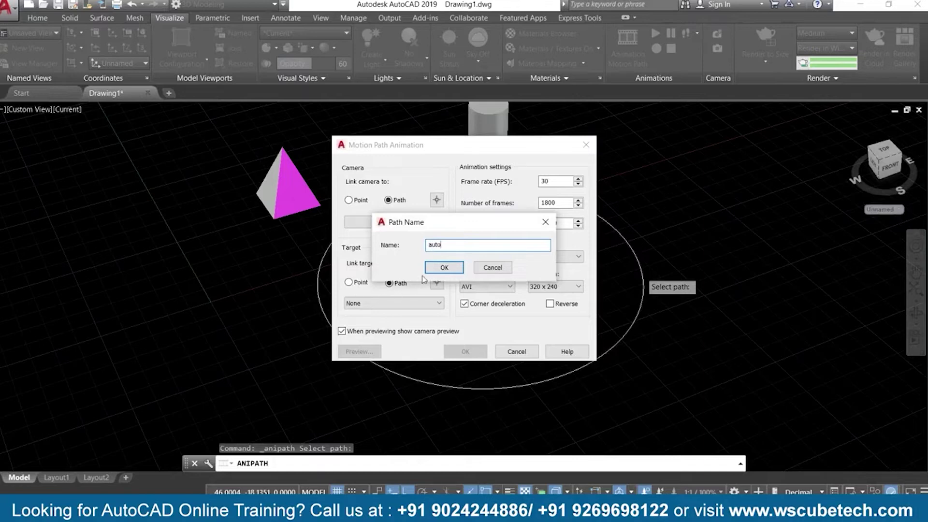
click(444, 267)
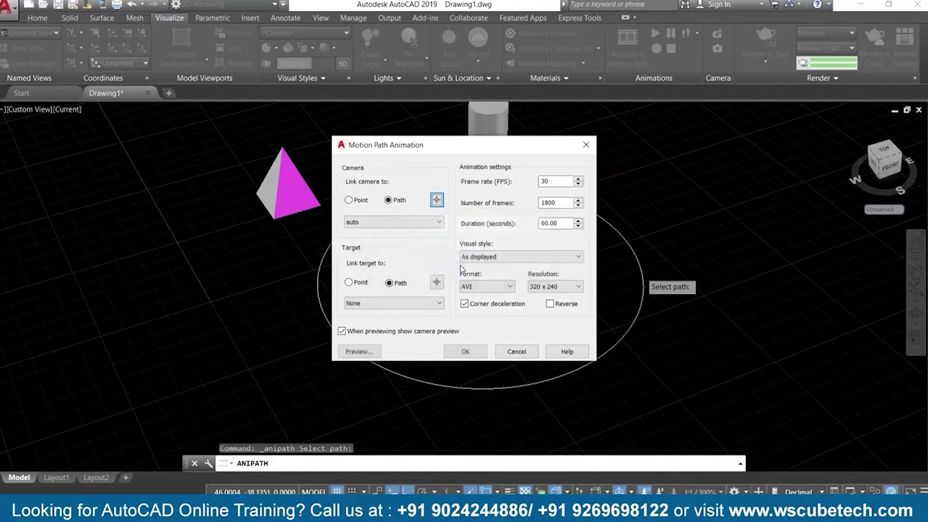
Step: Preview the animation along the circle, skip forward through it, and look through the available preview visual styles
click(371, 349)
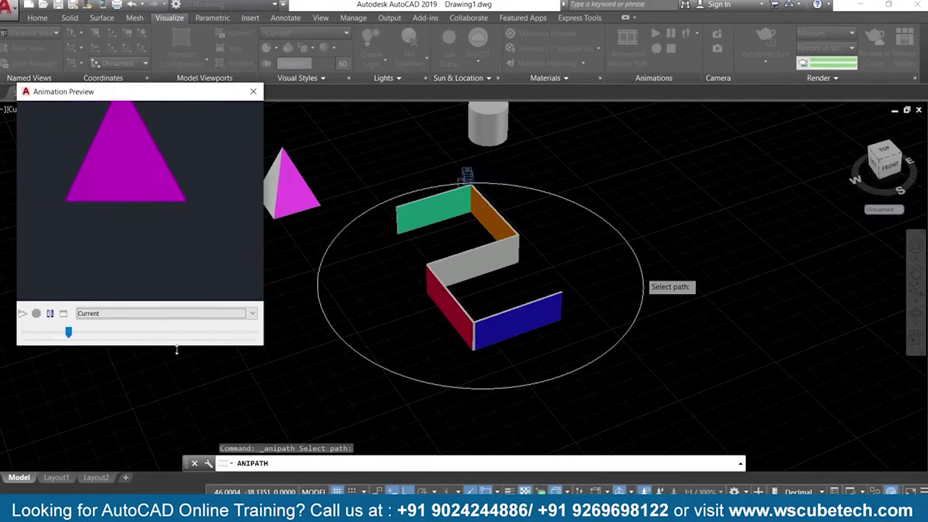
drag(69, 332, 103, 333)
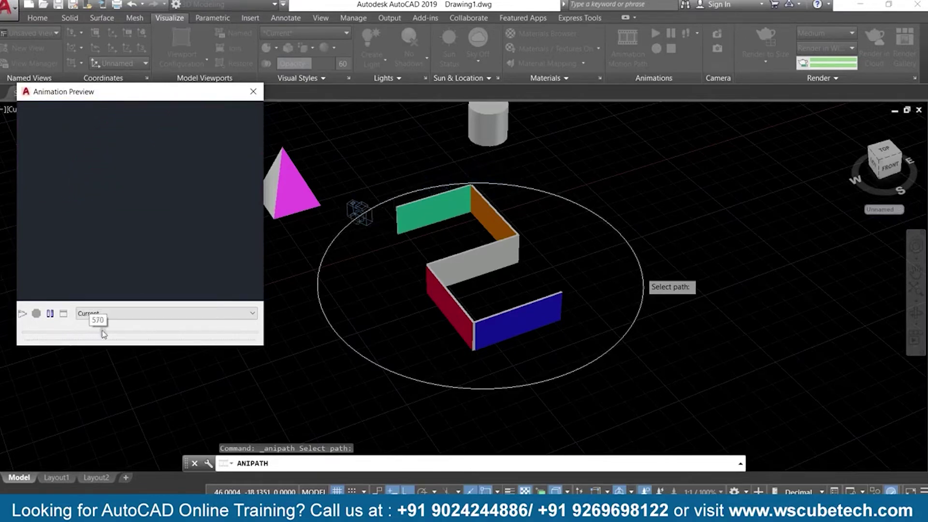
click(209, 315)
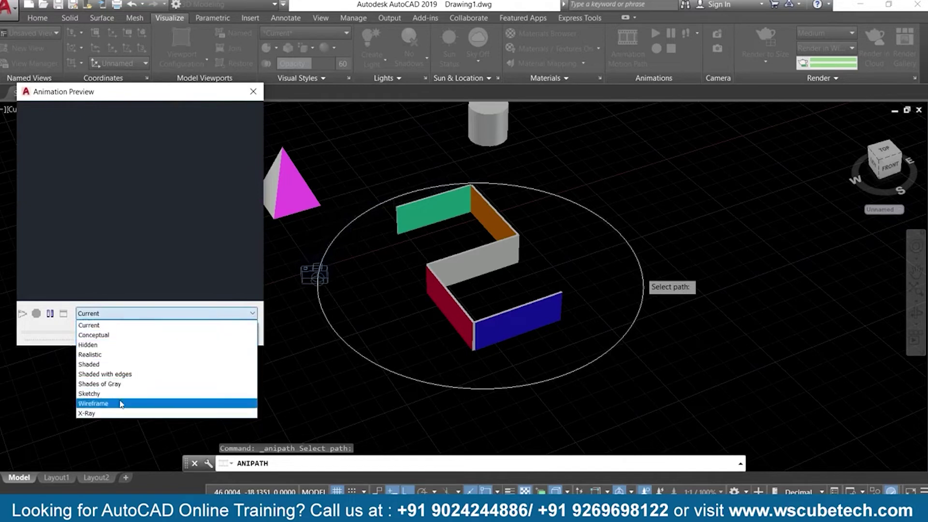
click(175, 256)
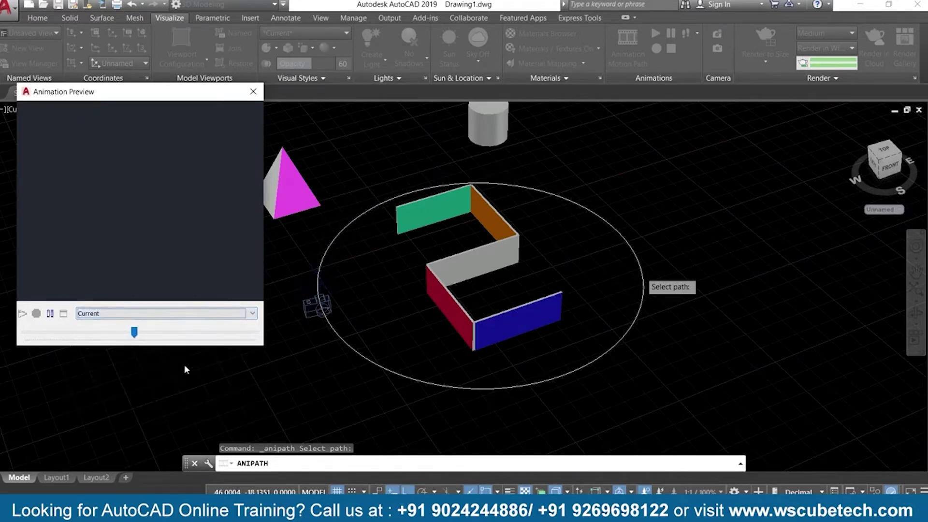
drag(139, 333, 192, 335)
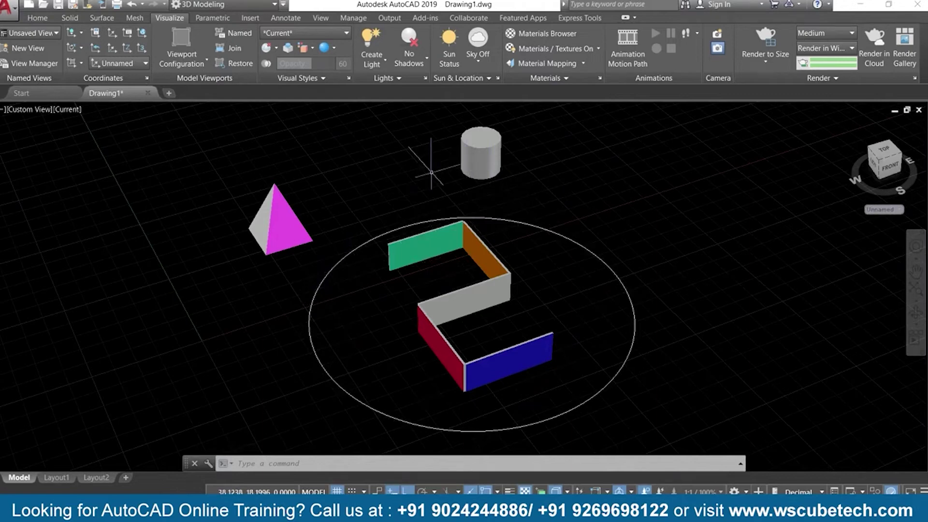
Step: Start a new motion path animation and link the camera to the circle, naming the path autocad
click(629, 47)
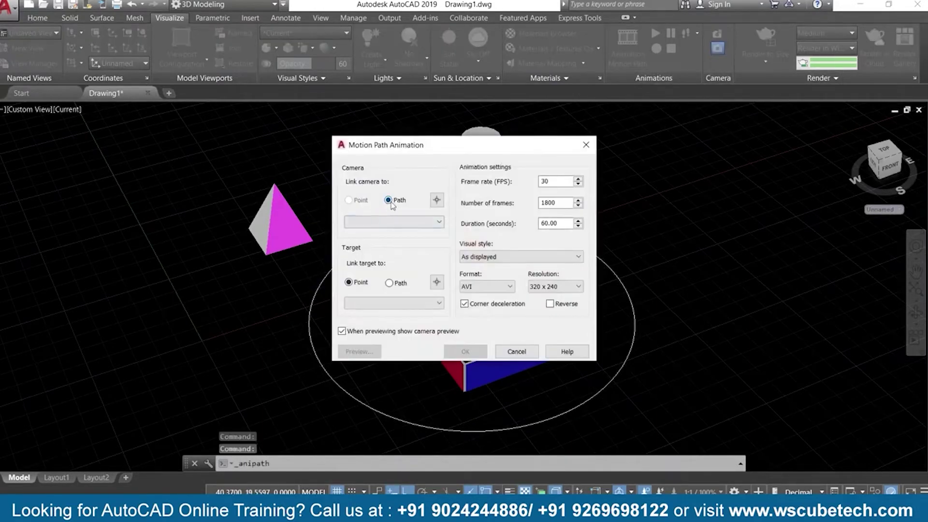
click(437, 200)
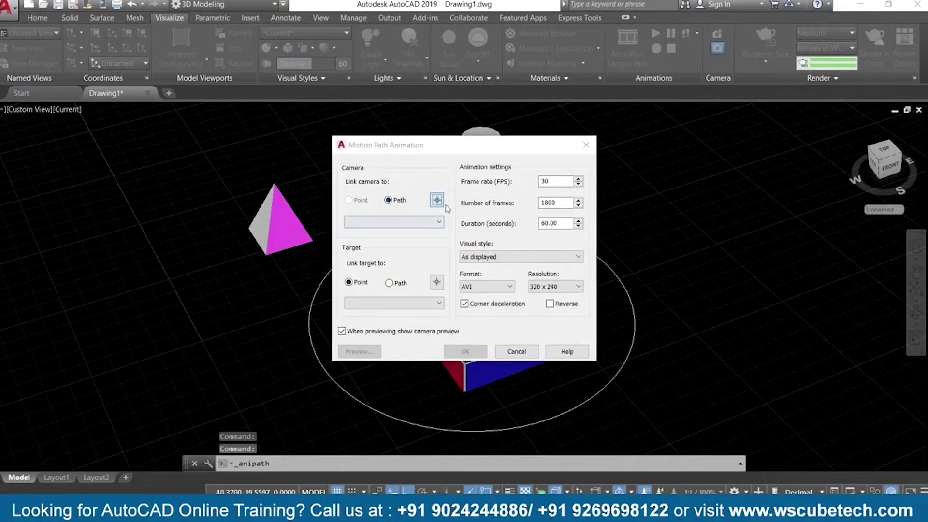
click(625, 286)
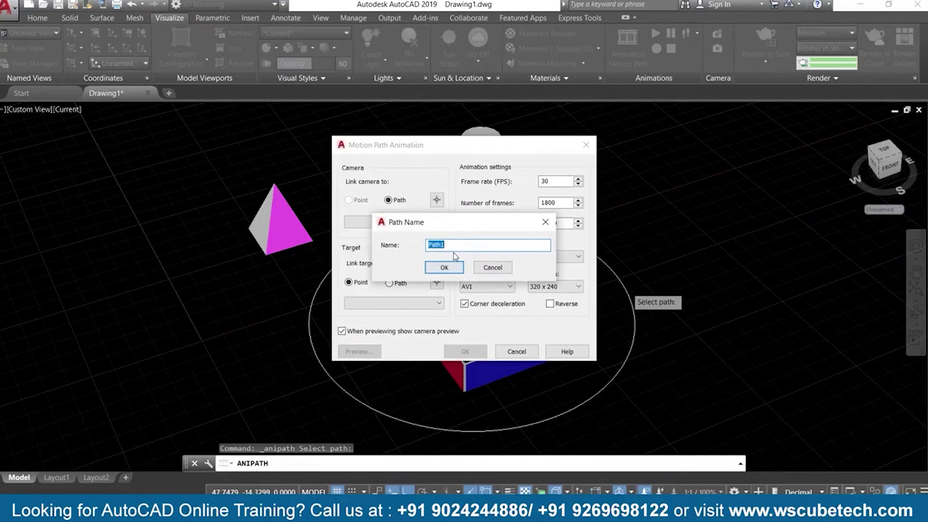
text(autocad)
click(444, 268)
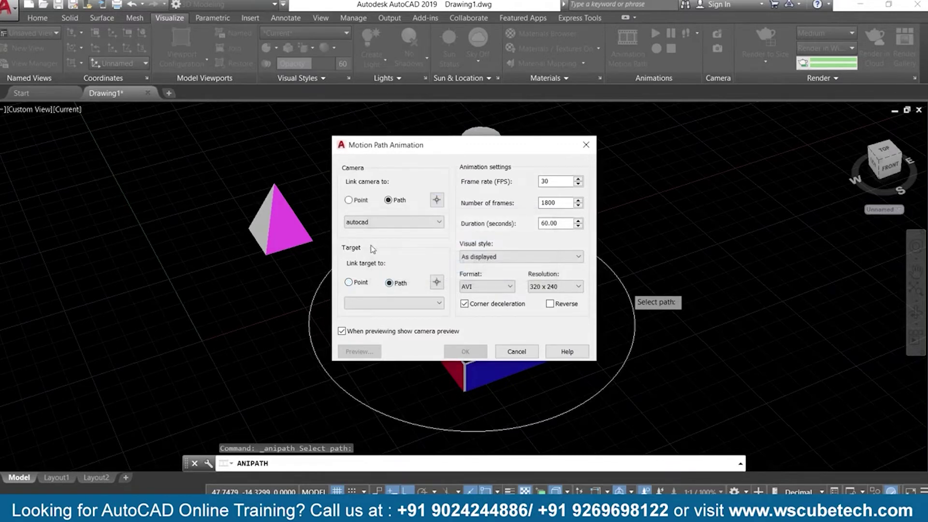
Step: Link the animation's target to a point at the circle's centre, naming it Point 1
drag(487, 144, 232, 81)
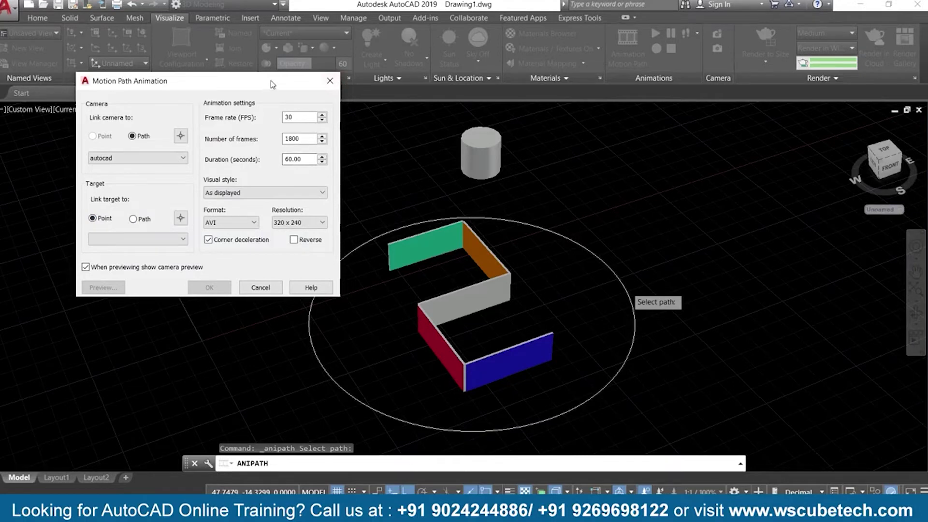
drag(271, 81, 245, 81)
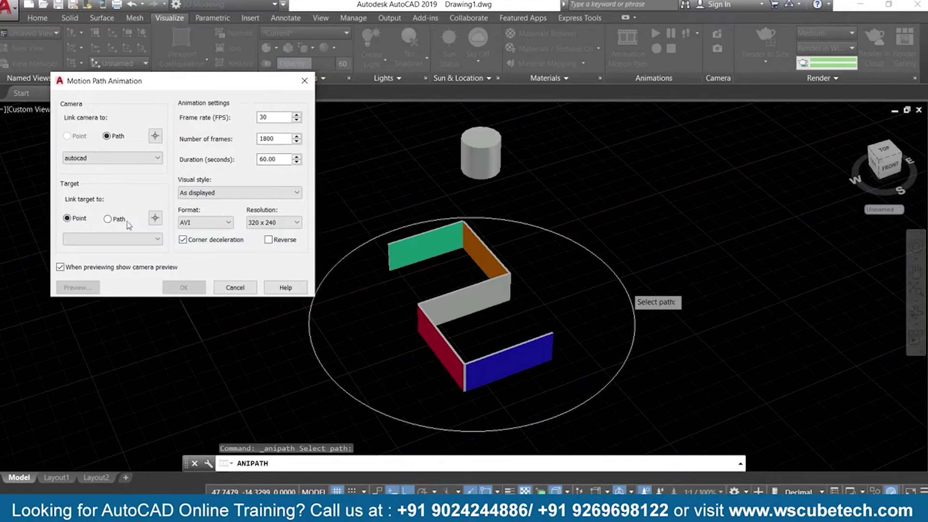
click(157, 220)
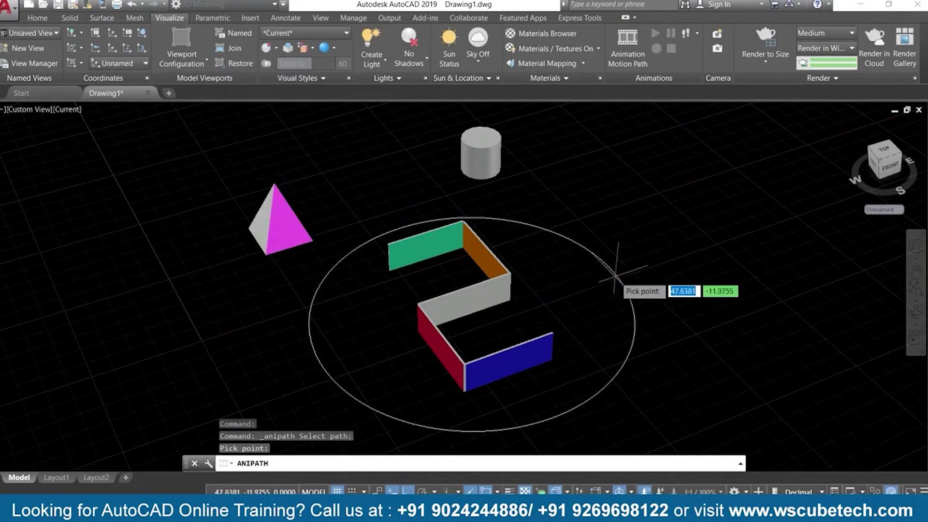
click(471, 313)
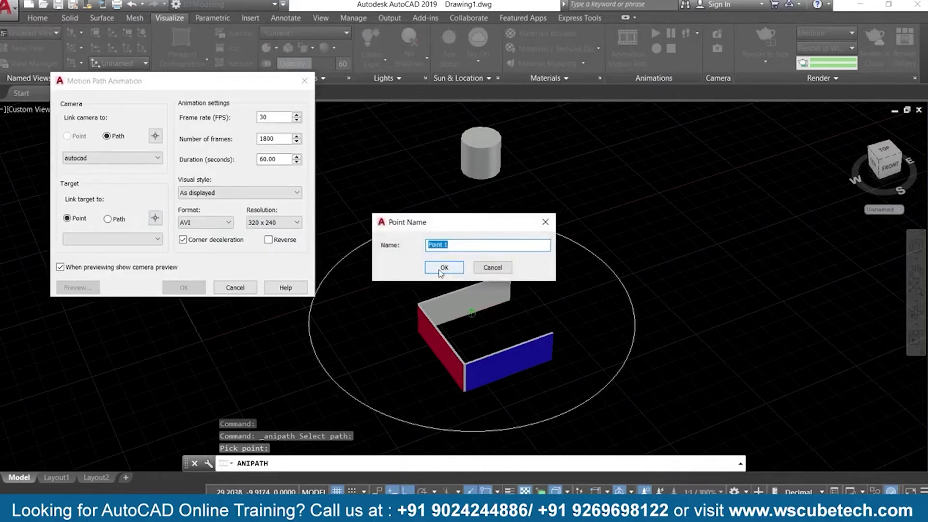
click(440, 269)
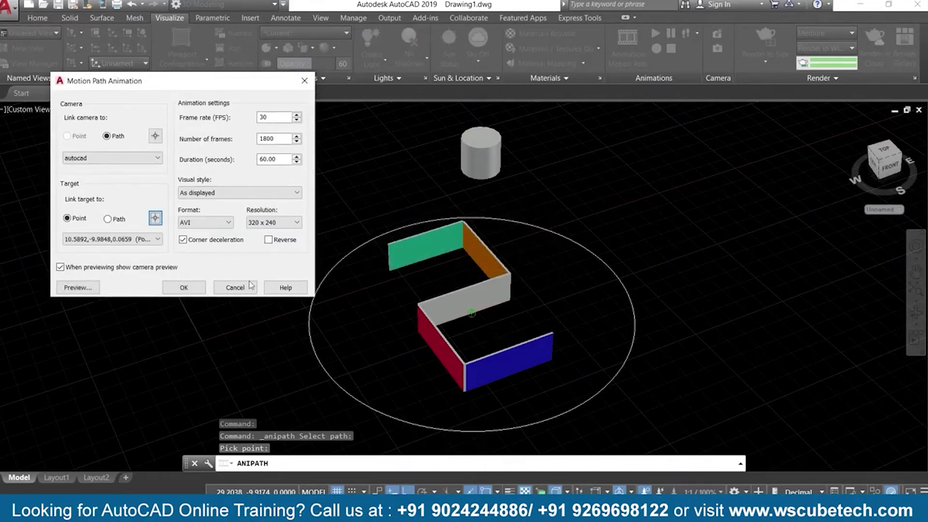
Step: Check the target point selection and preview the camera circling the walls
click(159, 239)
click(159, 239)
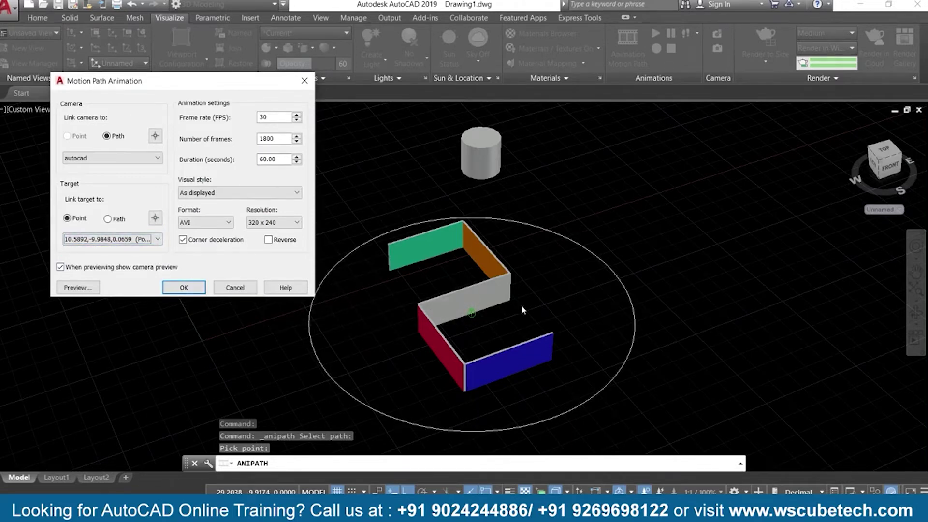
click(78, 287)
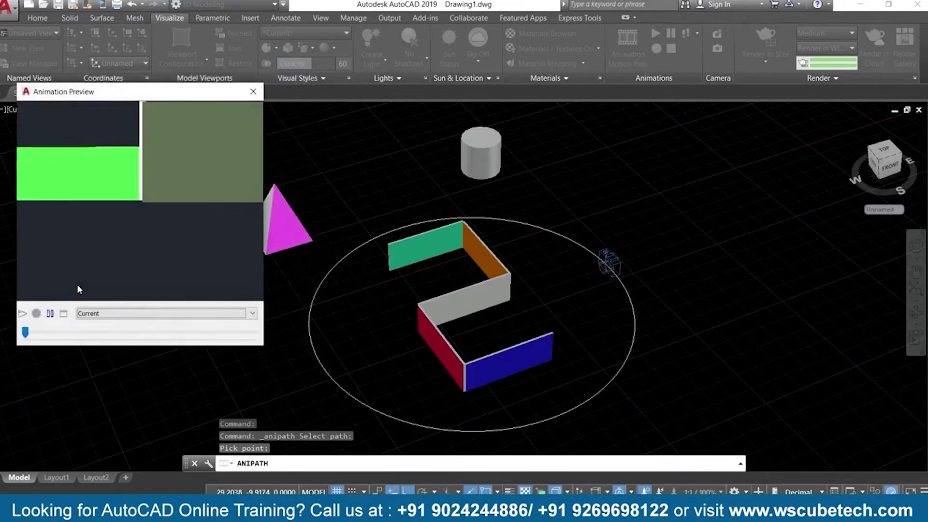
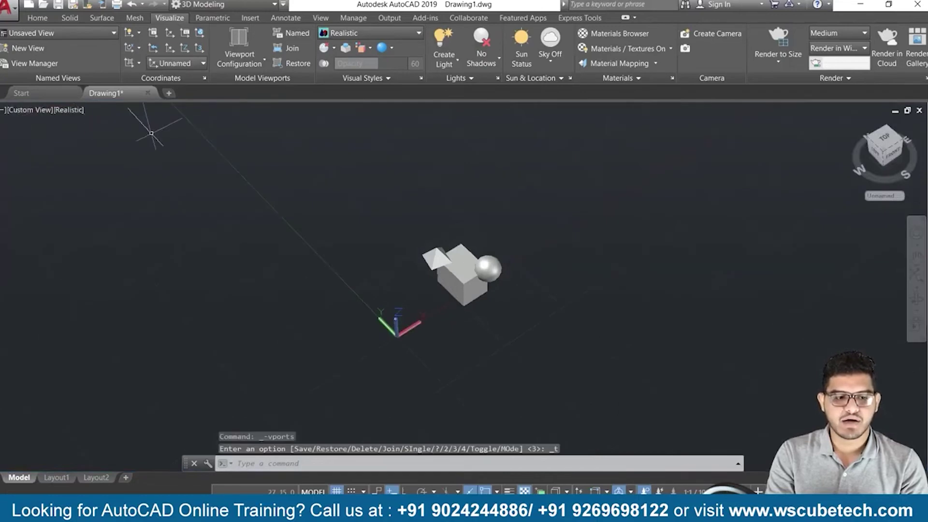
Step: Try the Two: Vertical viewport configuration and switch model space to Three: Left
click(242, 60)
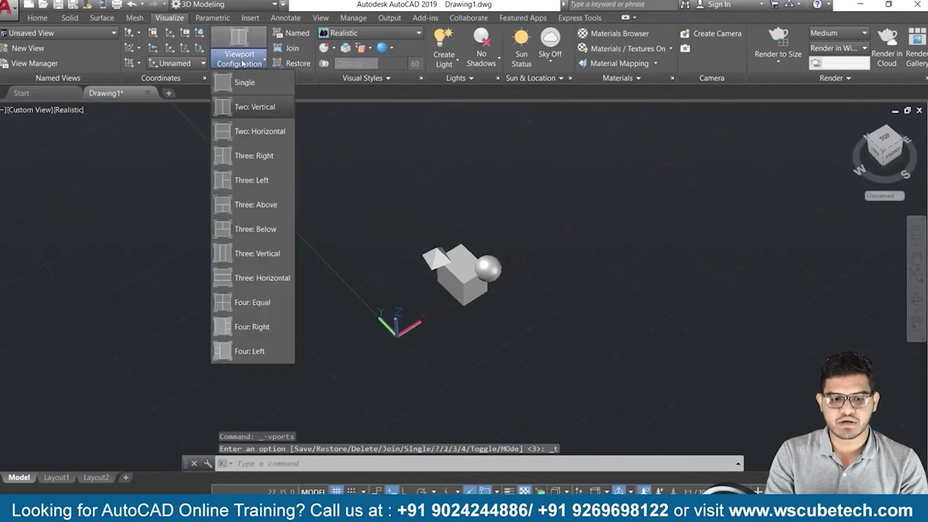
click(249, 111)
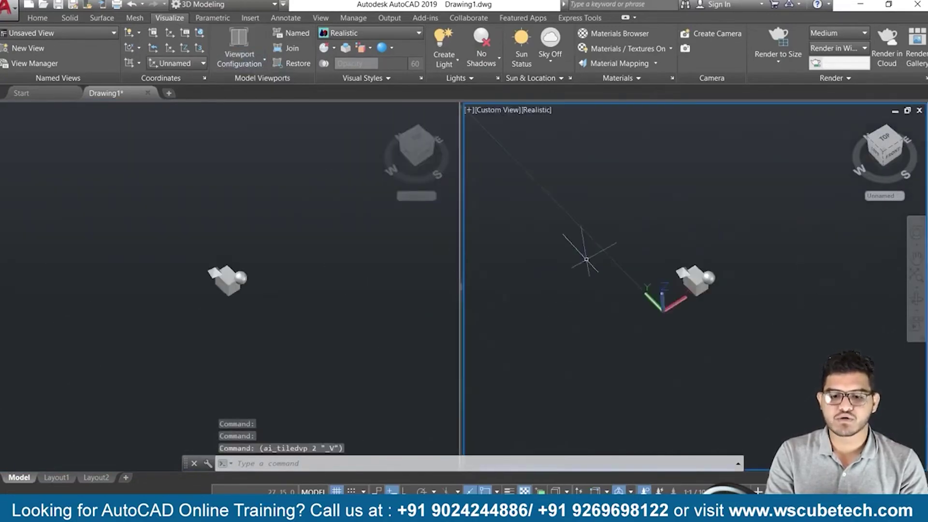
click(241, 61)
click(239, 59)
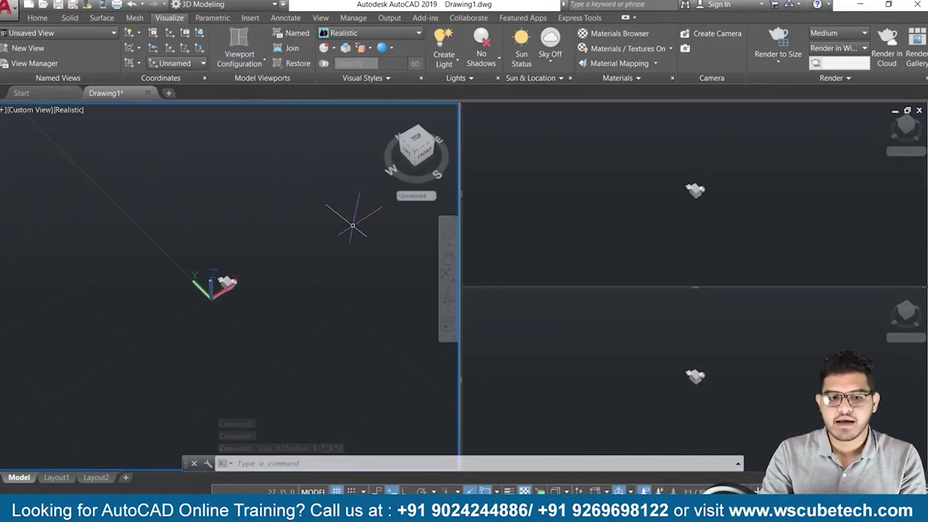
Step: Set up a new viewport configuration named auto from the active three-viewport arrangement, using the 3D setup
click(287, 31)
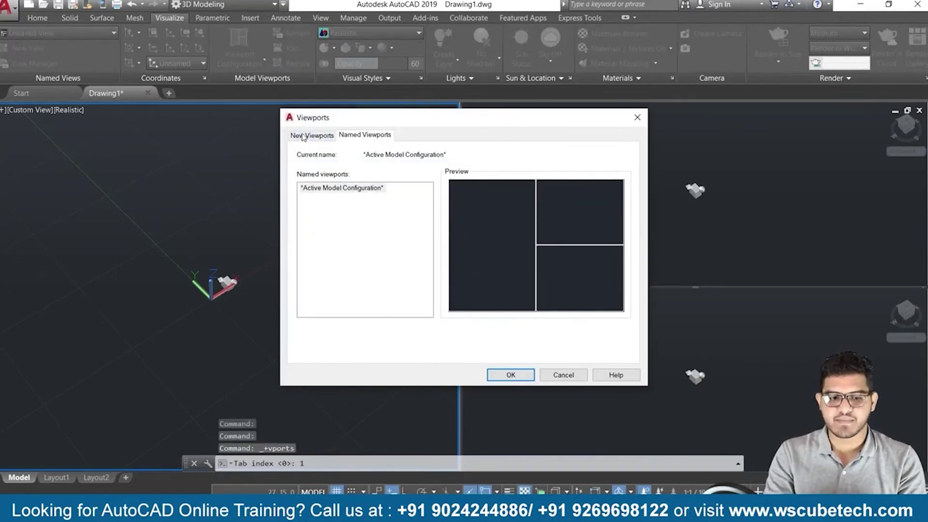
click(321, 137)
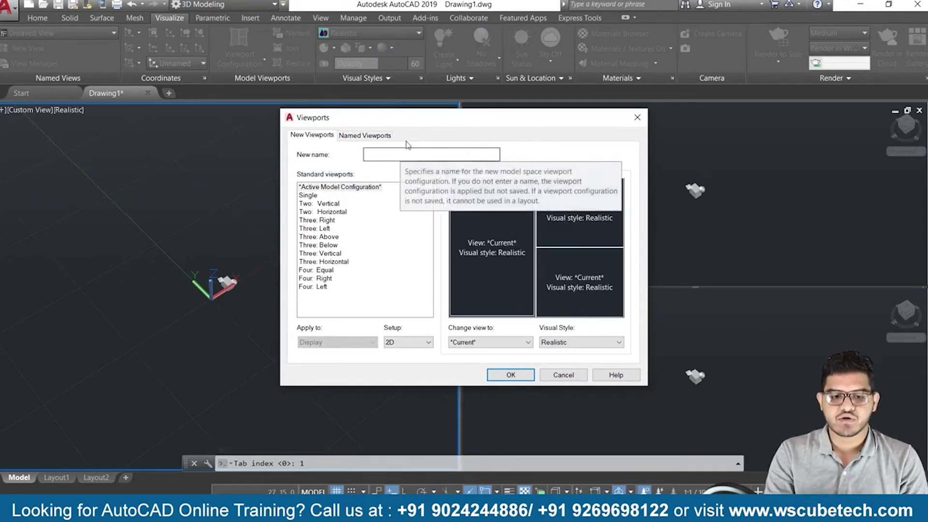
click(387, 156)
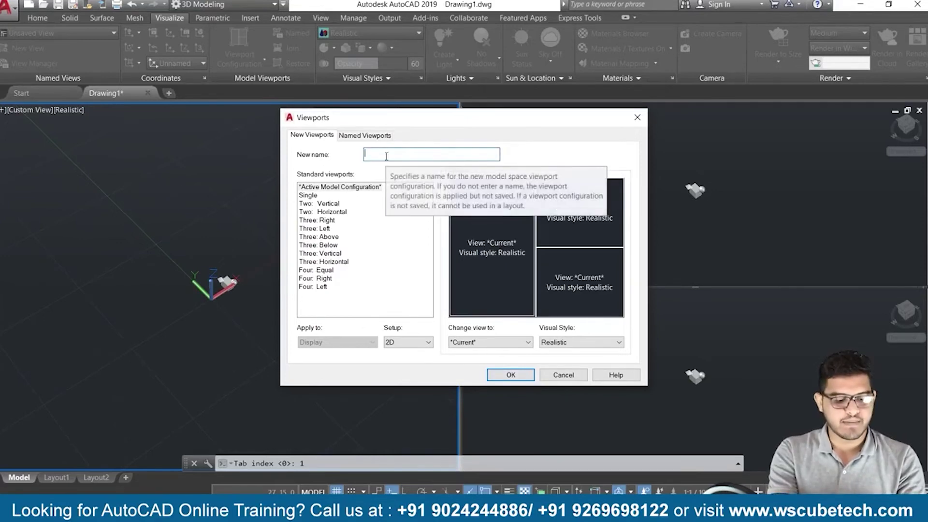
text(auto)
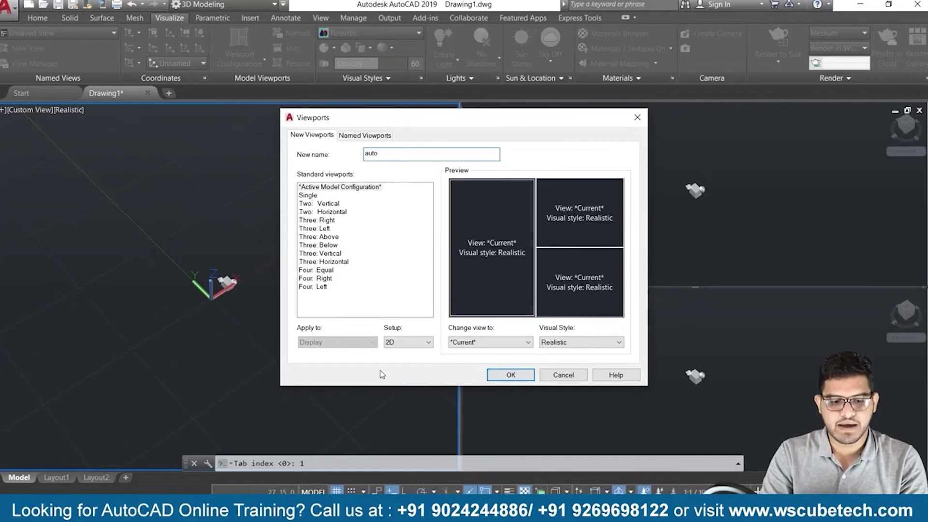
click(413, 345)
click(410, 360)
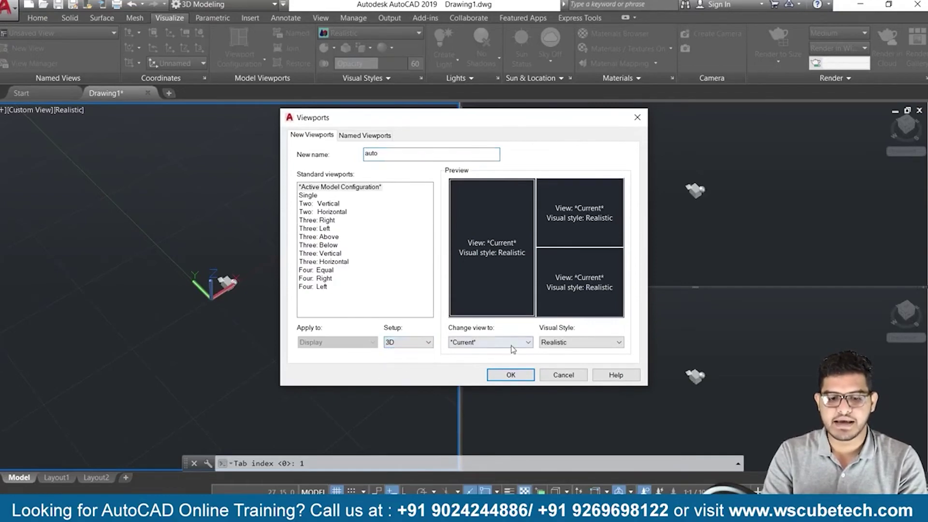
Step: Look through the view and visual style choices for the three viewports, and save the configuration with the Current view and Realistic style
click(513, 343)
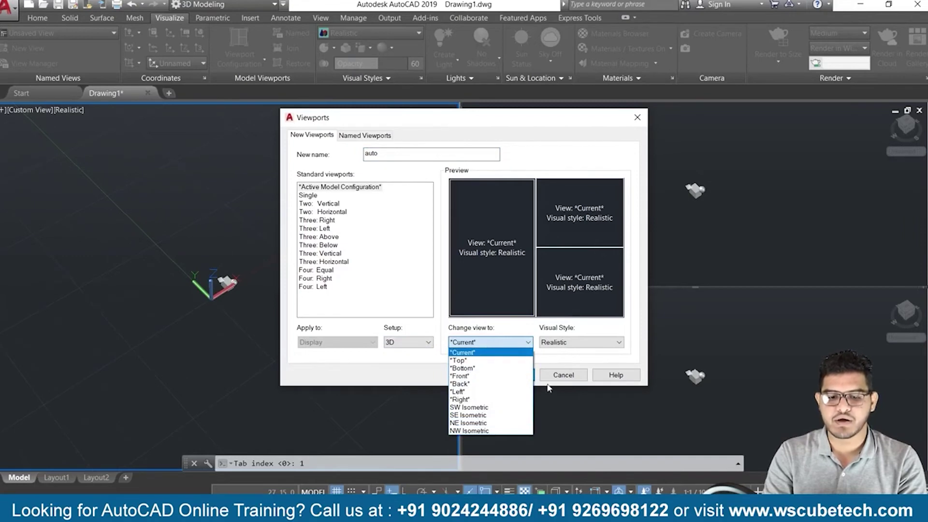
click(476, 269)
click(598, 212)
click(582, 287)
click(517, 344)
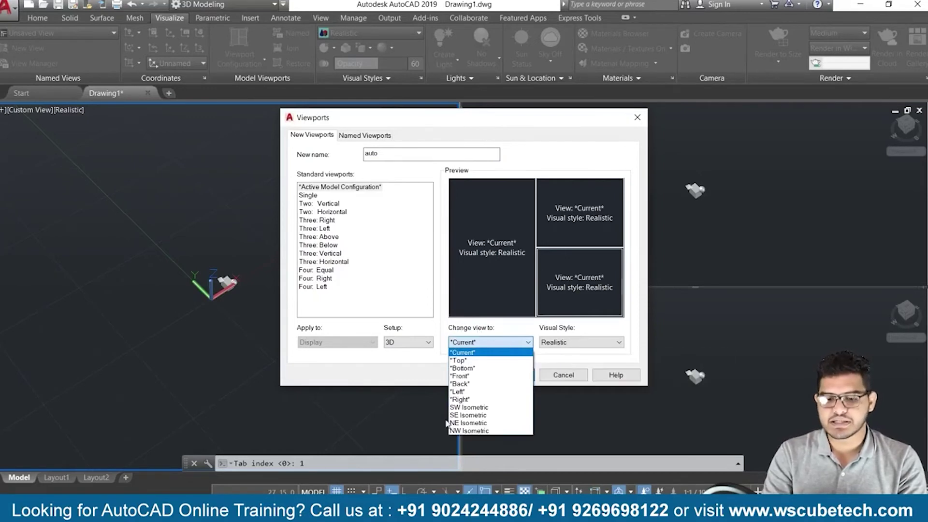
click(527, 344)
click(549, 343)
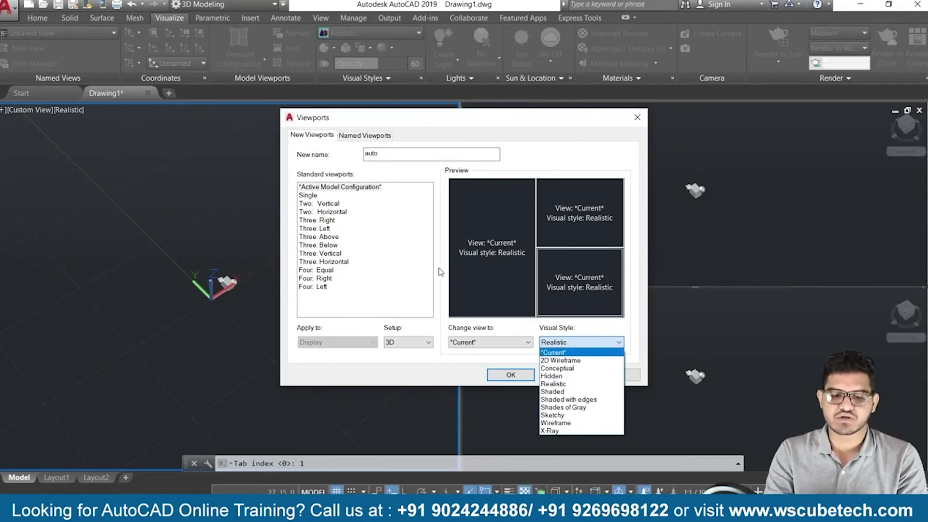
click(500, 264)
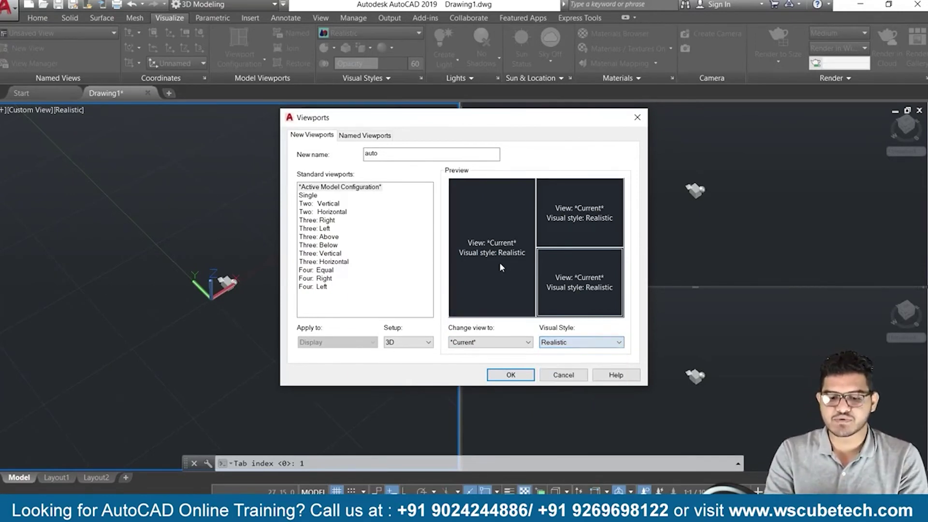
click(512, 375)
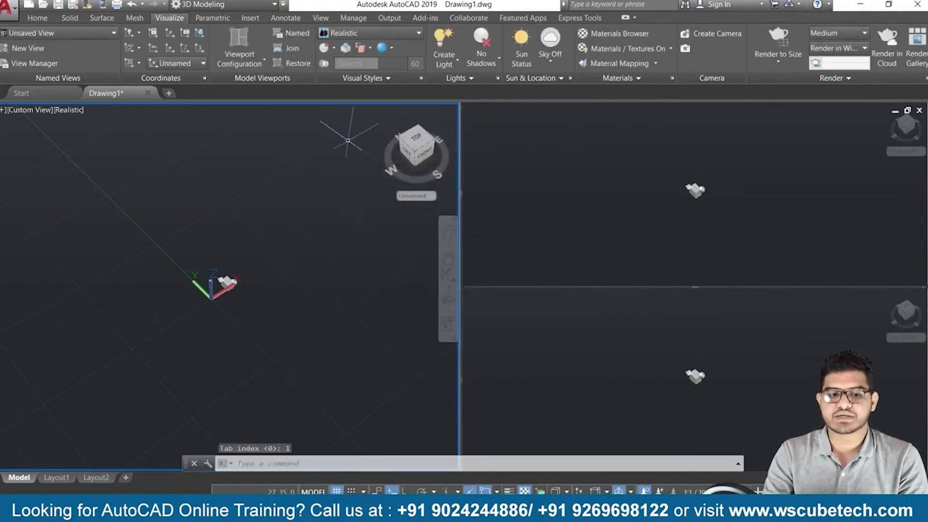
Step: Apply the named viewport configuration auto
click(301, 34)
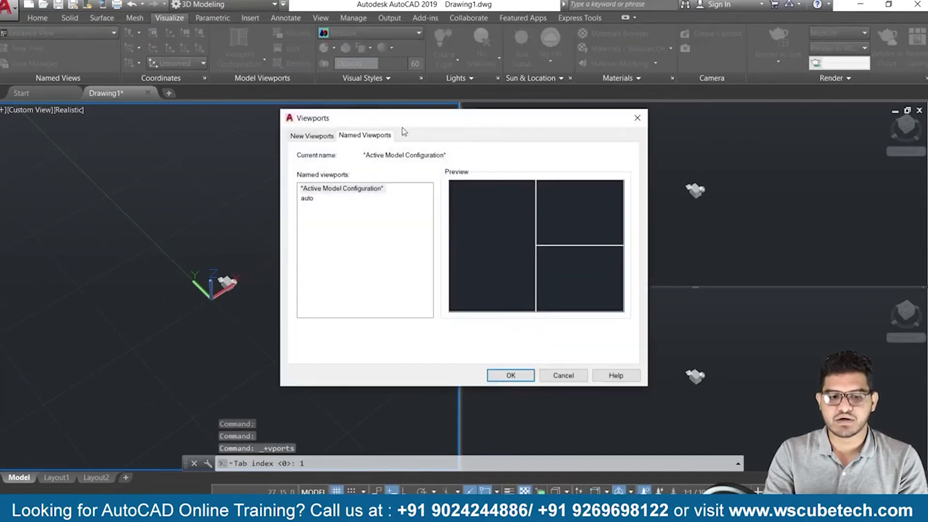
click(309, 198)
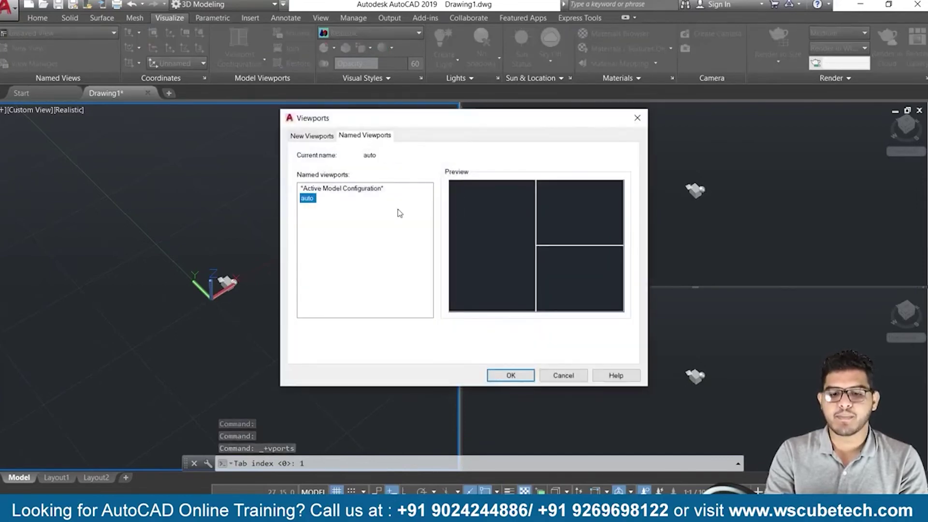
click(509, 375)
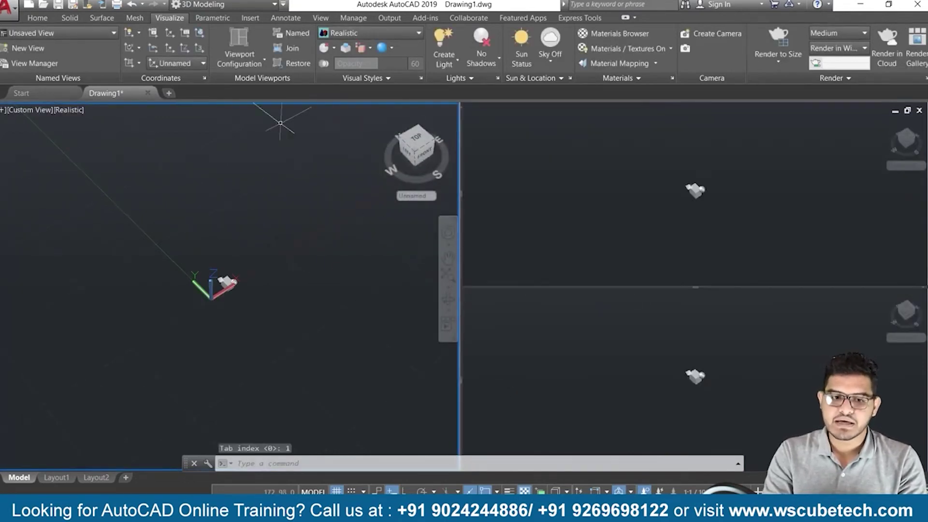
Step: Join the two stacked viewports into one, using the upper one as the dominant viewport
click(292, 48)
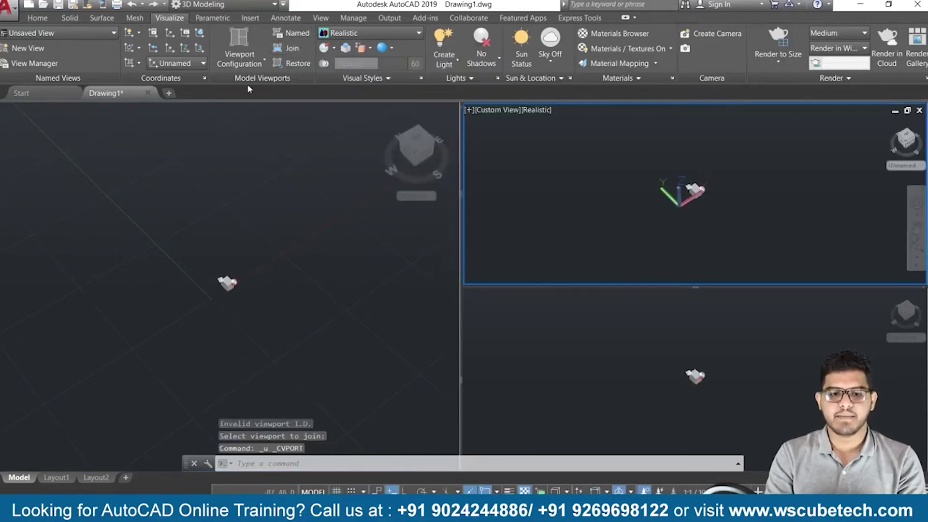
click(287, 50)
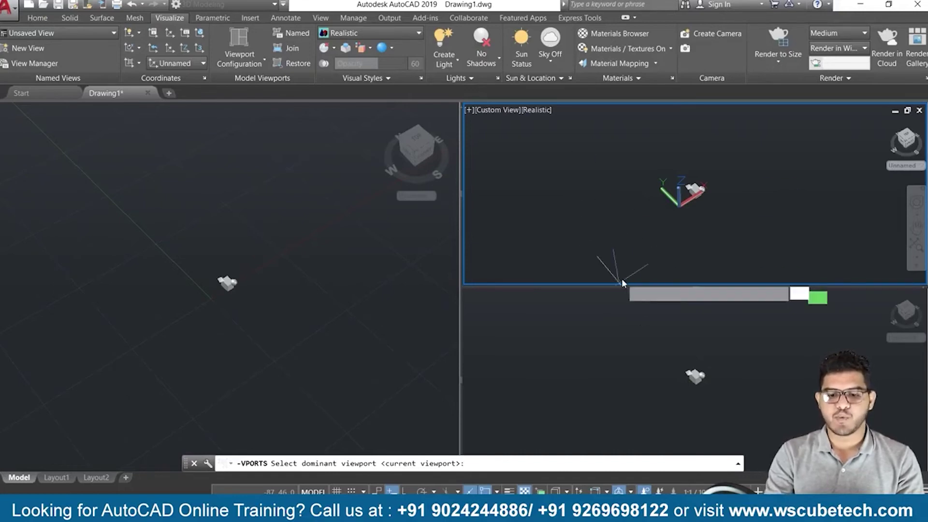
click(600, 223)
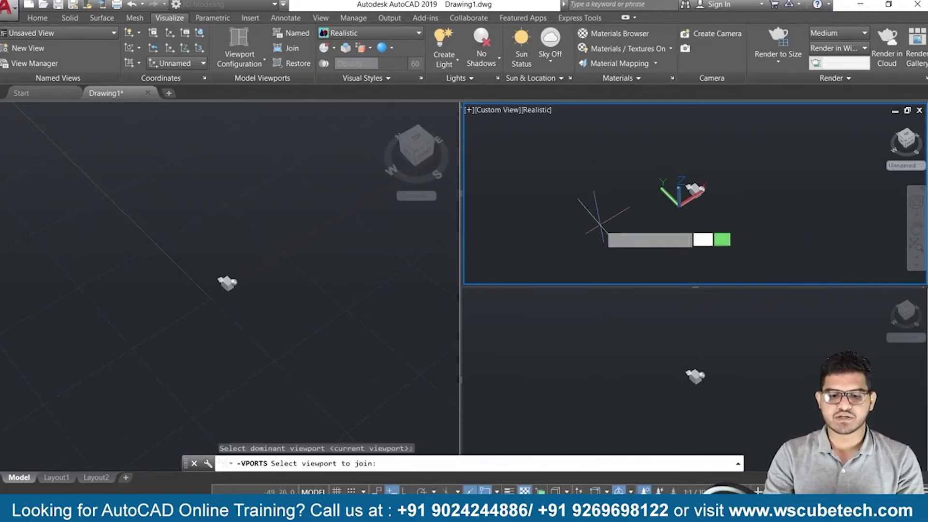
click(601, 224)
click(594, 374)
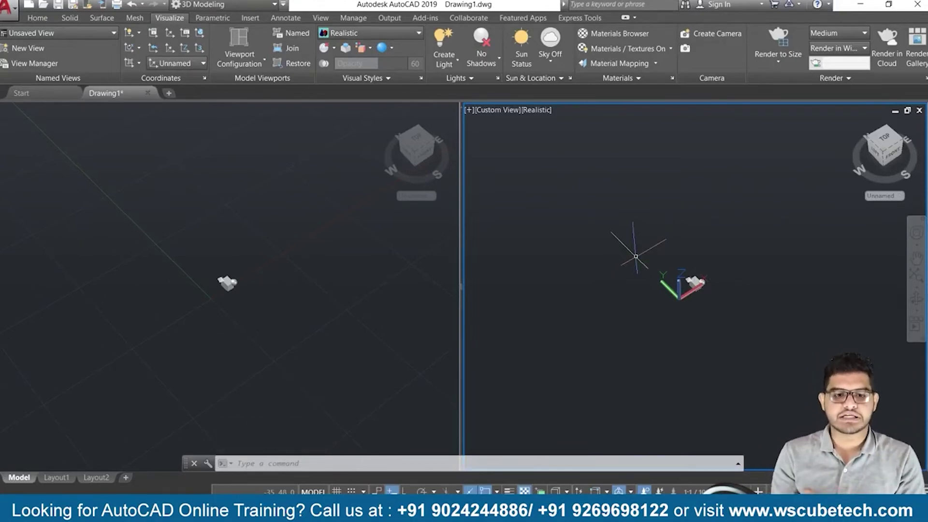
Step: Restore the single-viewport display and examine the pyramid, box and sphere
click(299, 65)
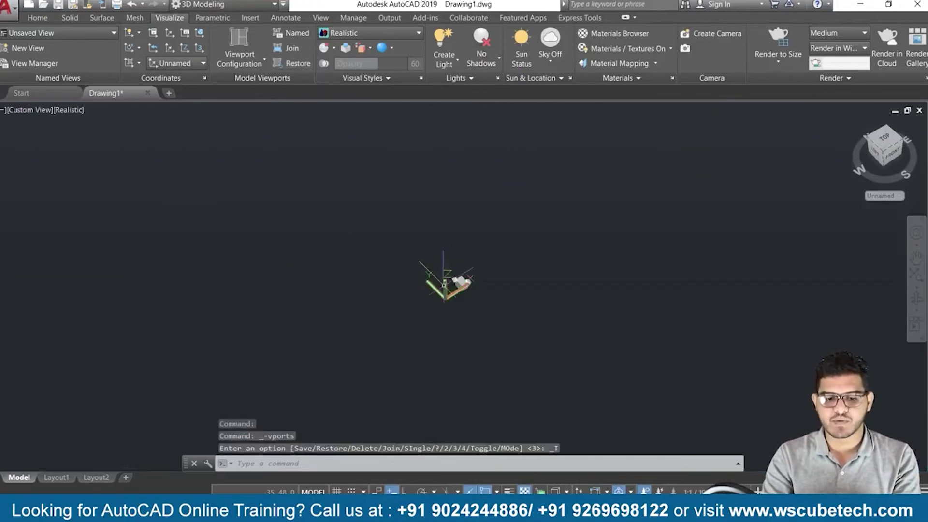
scroll(454, 266, up, 9)
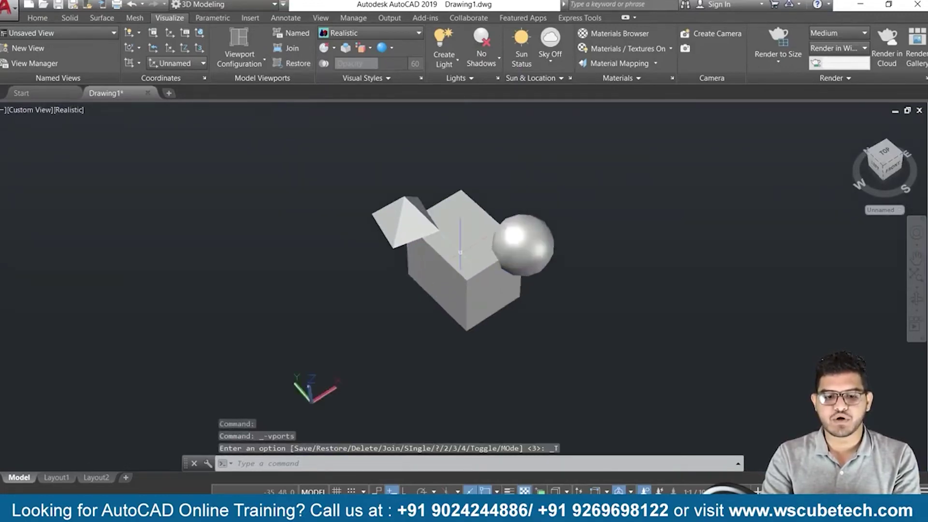
scroll(460, 251, up, 4)
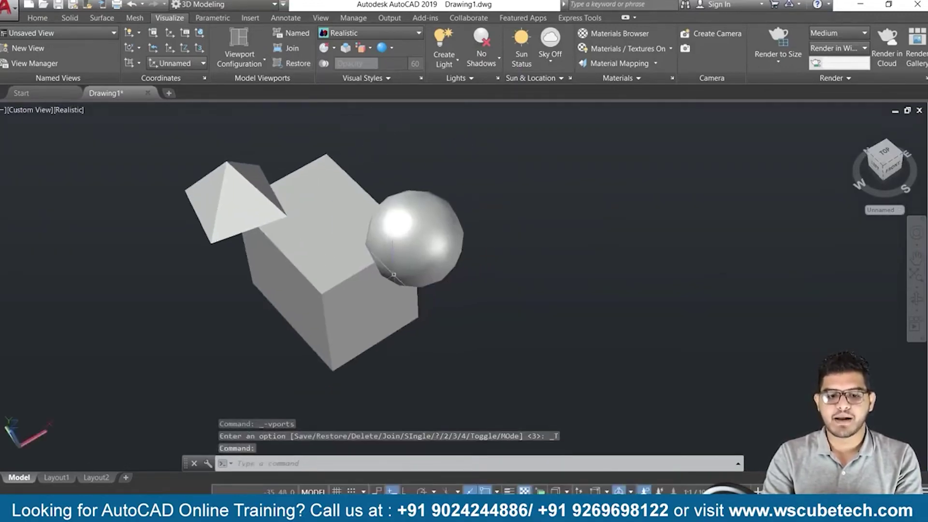
scroll(497, 198, down, 4)
scroll(498, 197, up, 2)
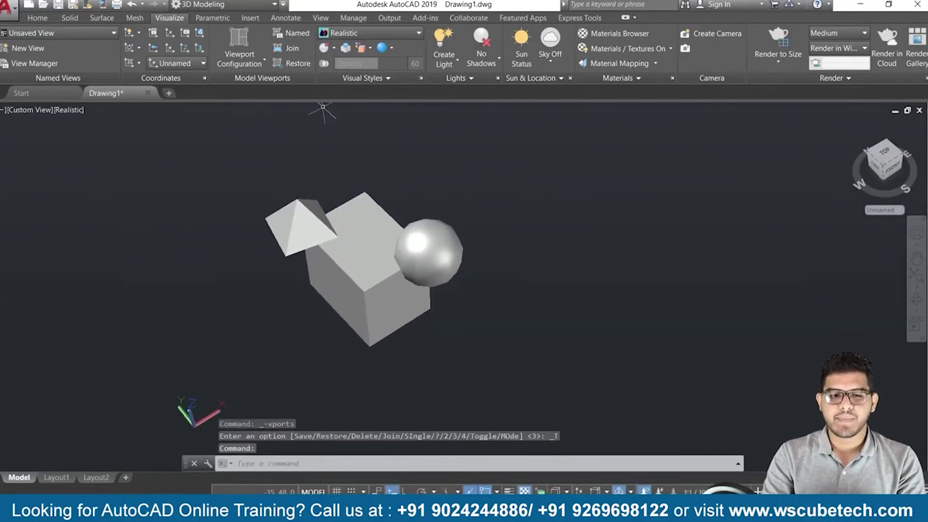
Step: Browse the standard viewport configurations and bring back the saved auto arrangement with the VPORTS command
click(246, 57)
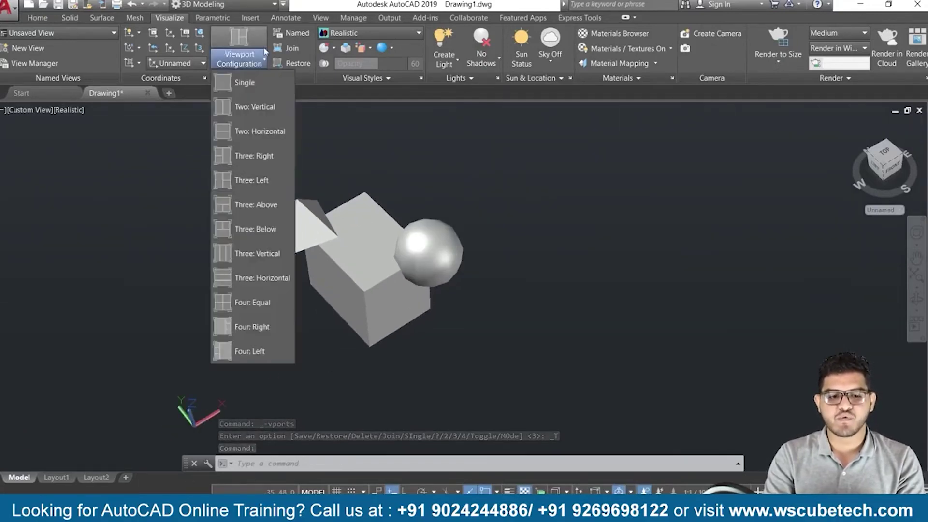
click(576, 193)
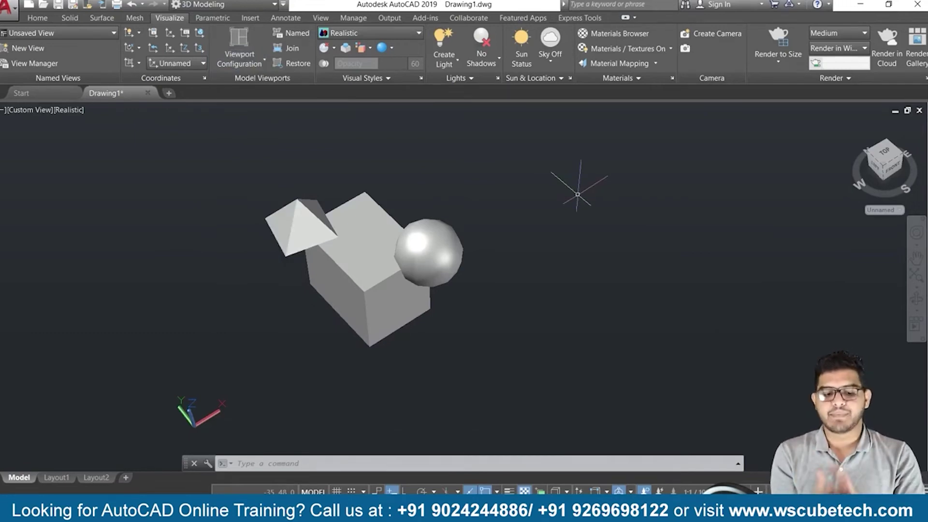
text(VPOINT)
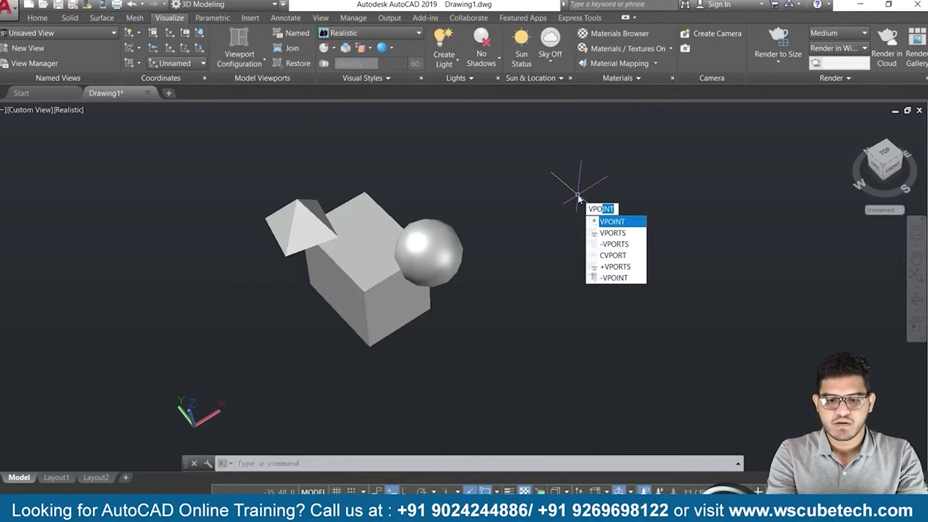
click(621, 233)
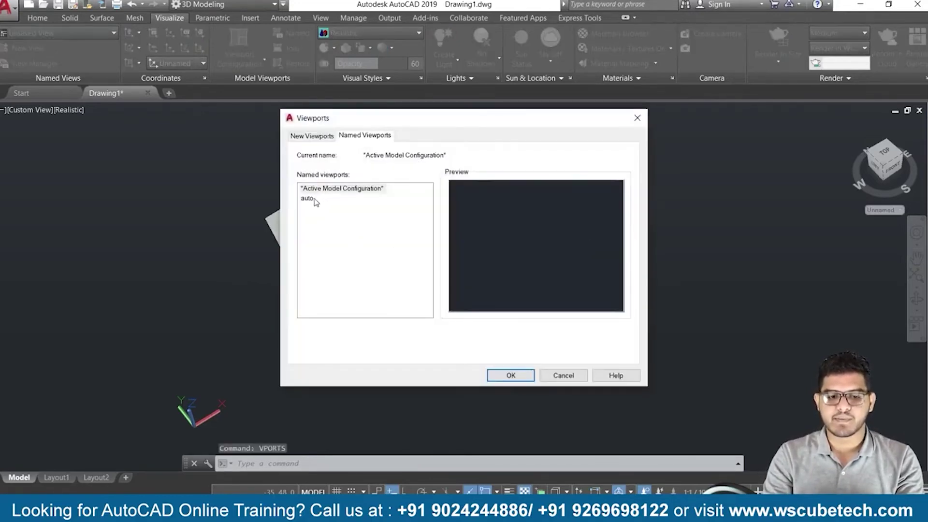
click(309, 198)
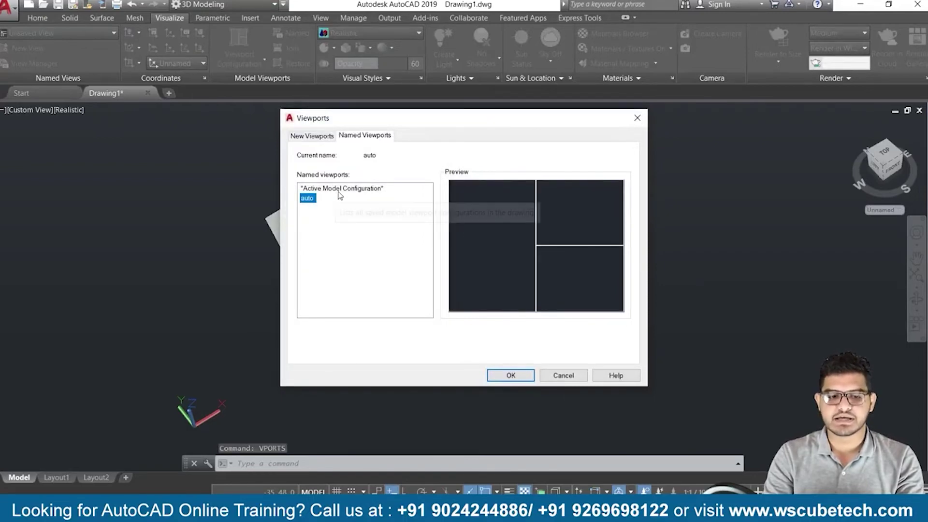
click(505, 376)
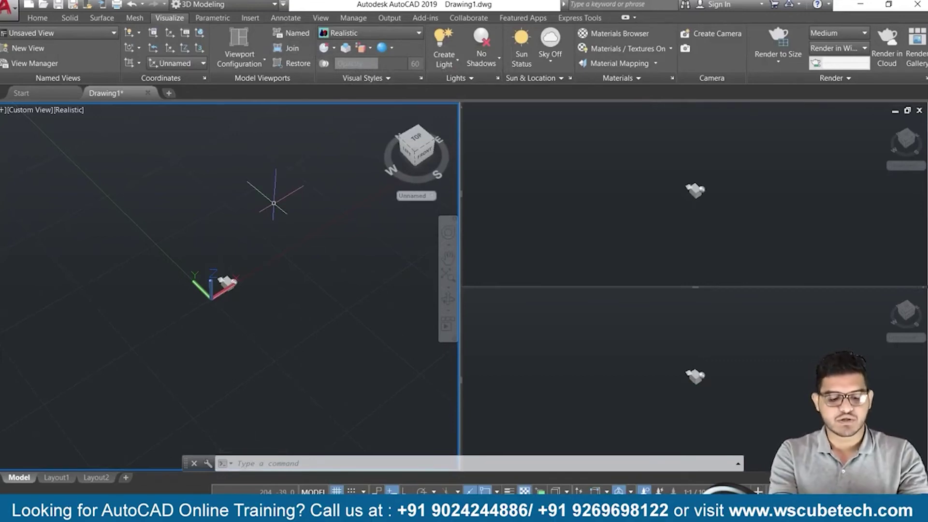
Step: Reopen the viewport settings with VPORTS, check the active named configuration and the new-viewport options, and close them without changes
text(VPORTS)
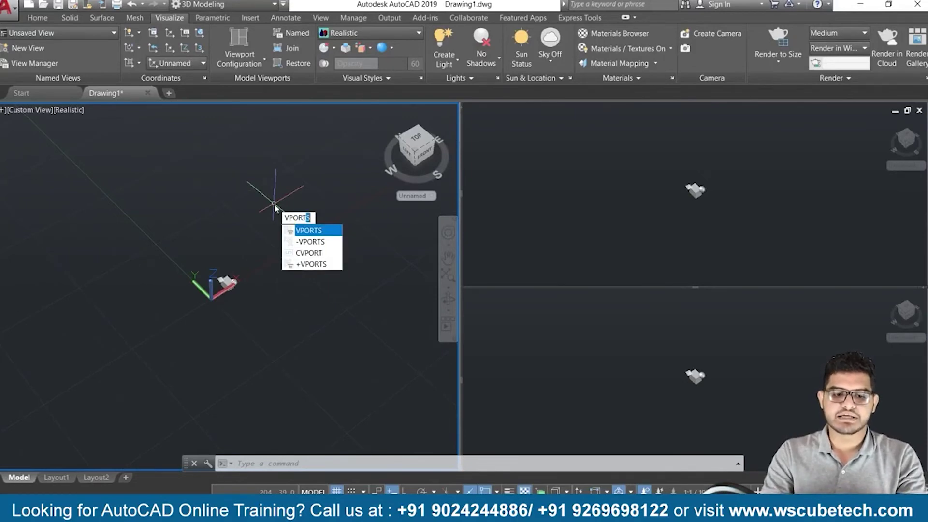
key(Return)
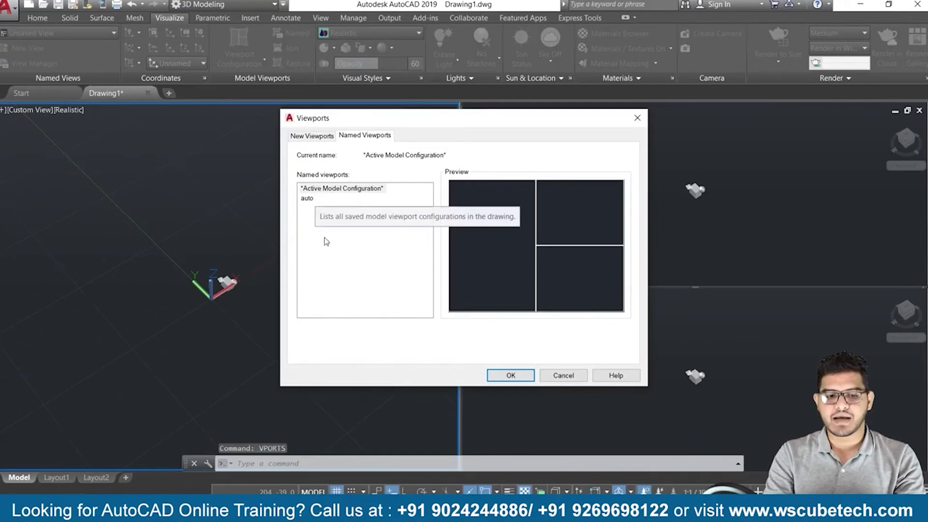
click(362, 189)
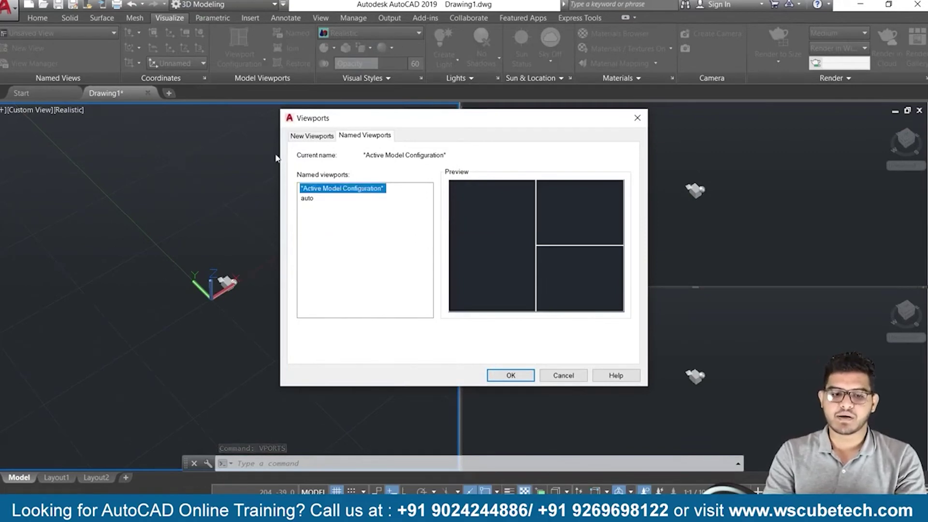
click(312, 138)
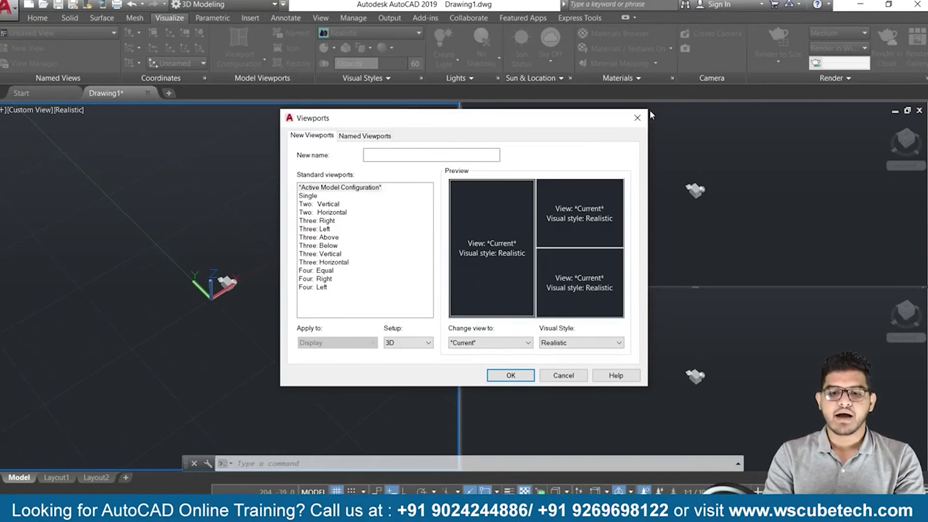
click(638, 117)
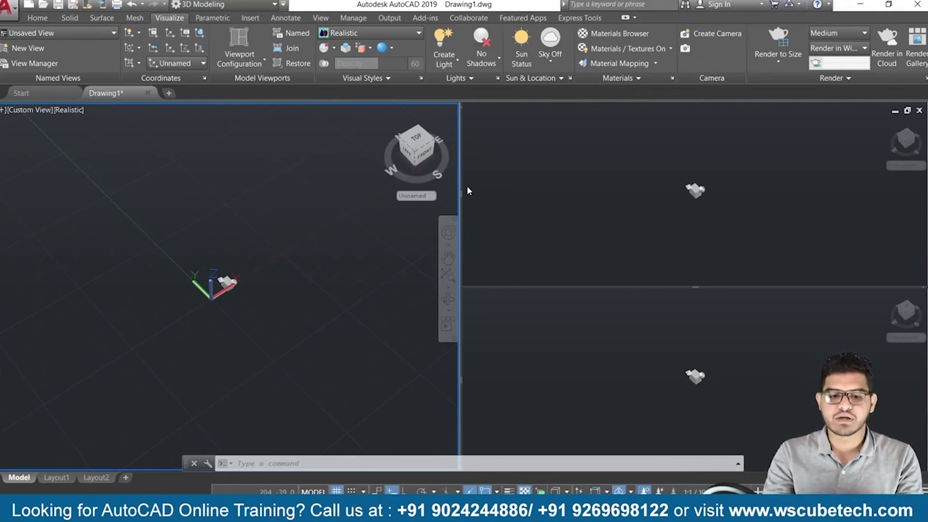
Step: Widen the large viewport by moving the vertical divider toward the two stacked viewports
drag(461, 192, 576, 192)
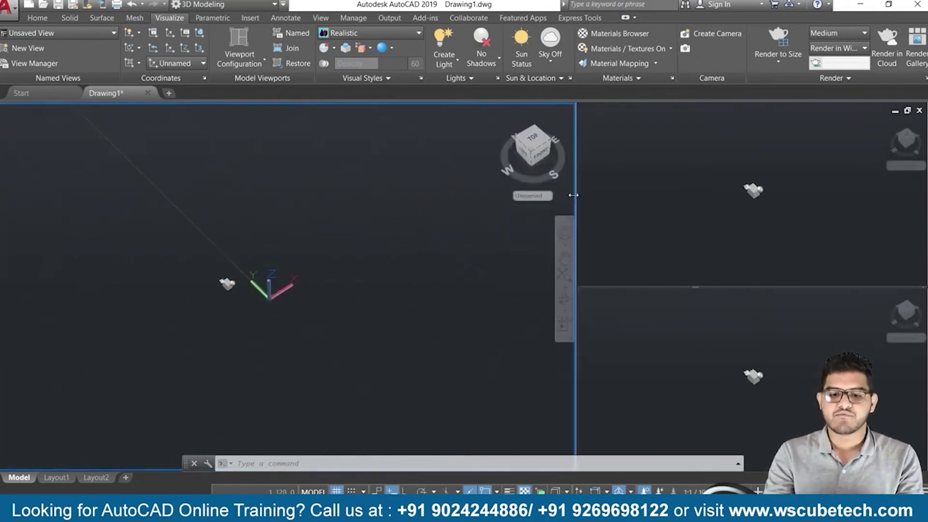
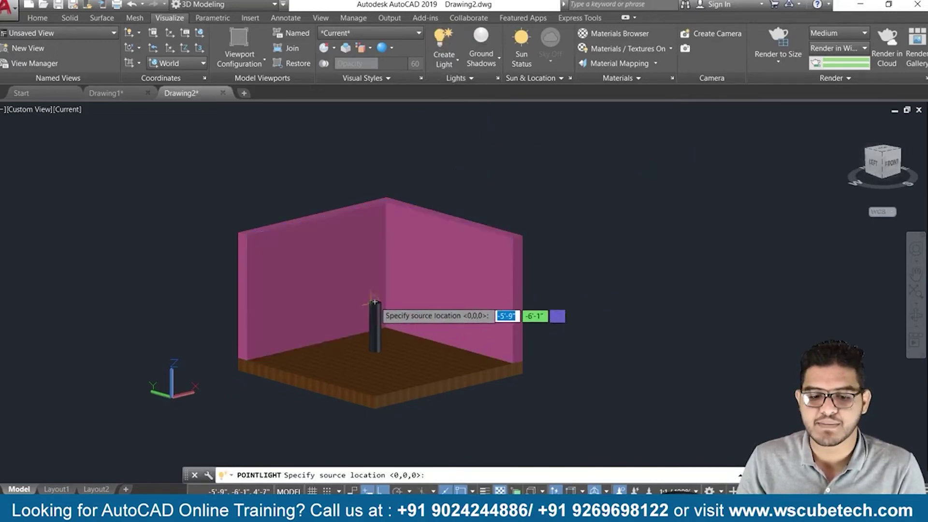
Step: Place a point light at the top of the black cylinder in the room, keeping the default light options
scroll(375, 302, up, 2)
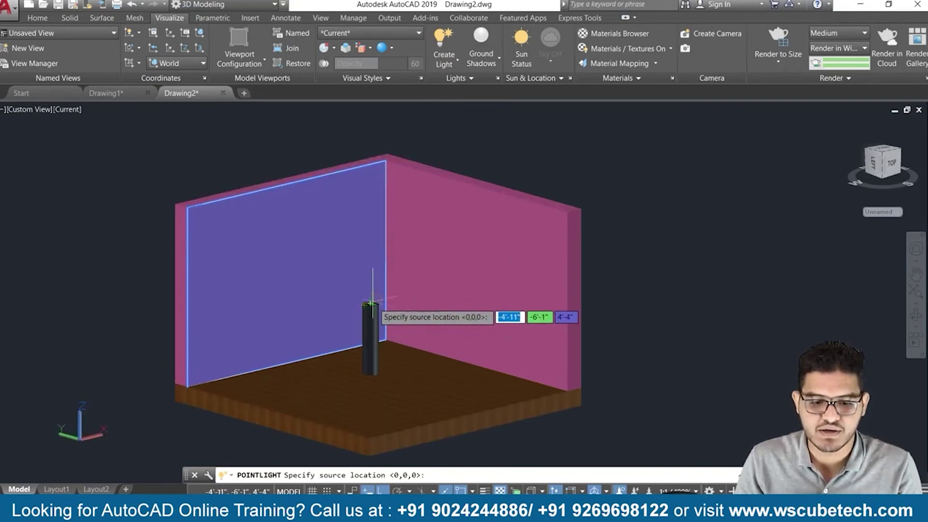
click(370, 305)
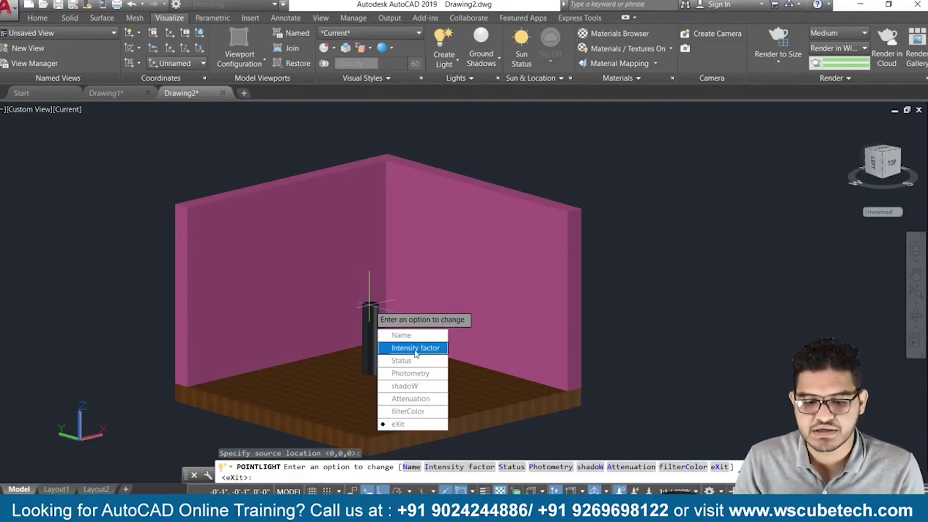
click(408, 421)
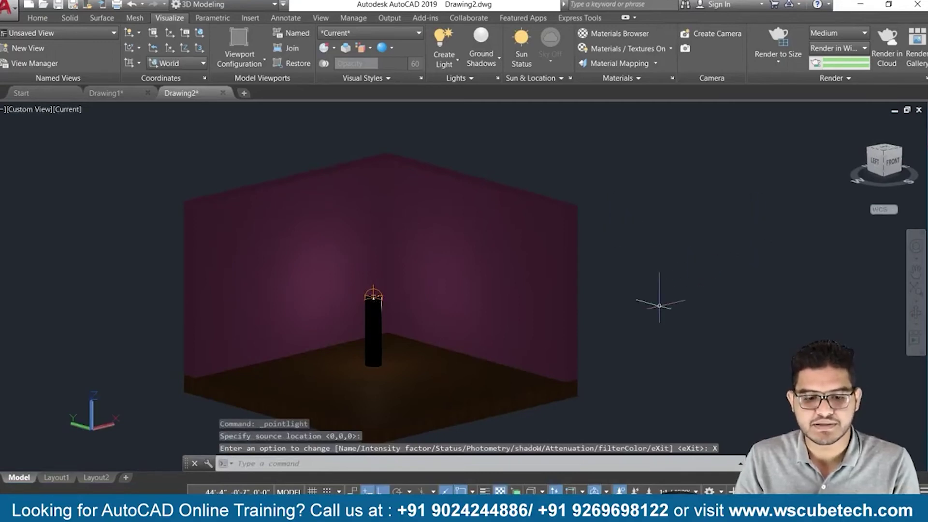
Step: Render the lit room without the Medium Images Library, inspect the image at 100% zoom, and close the render window
shift+middle_drag(674, 307, 701, 285)
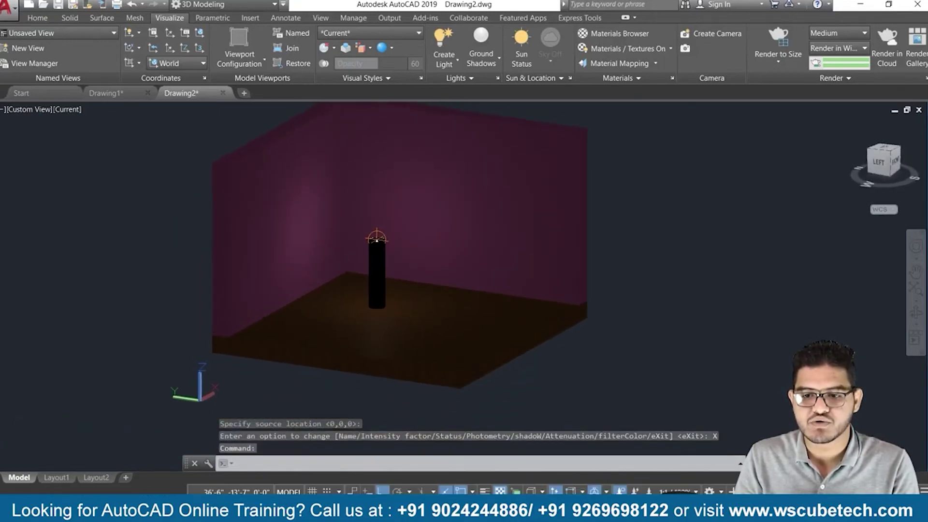
click(778, 43)
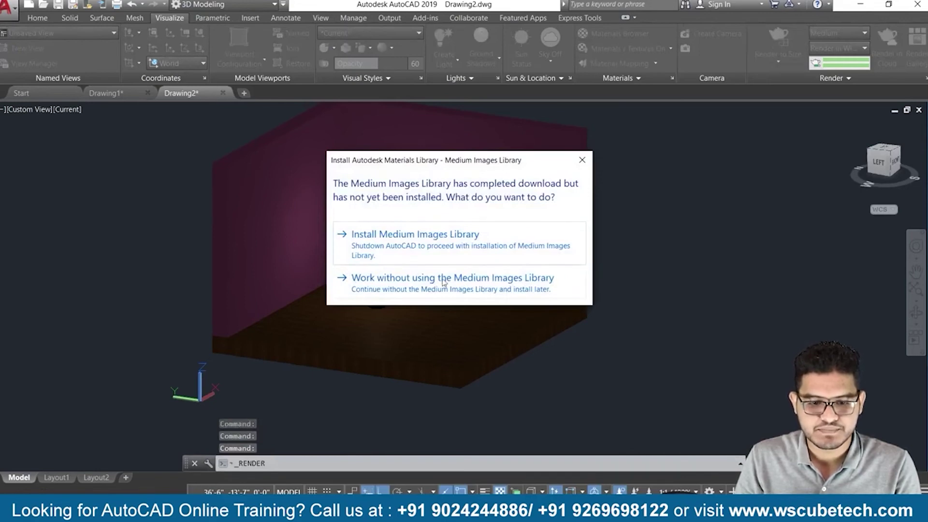
click(419, 290)
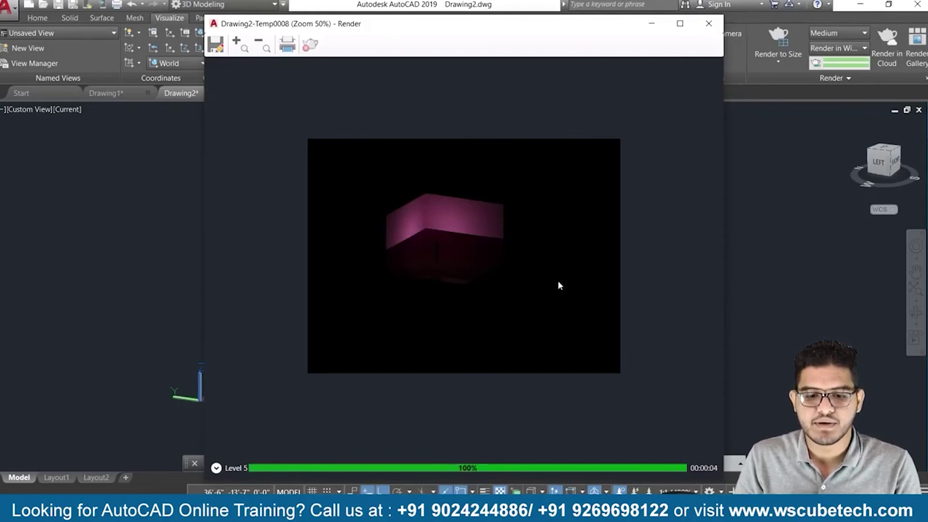
scroll(491, 289, up, 1)
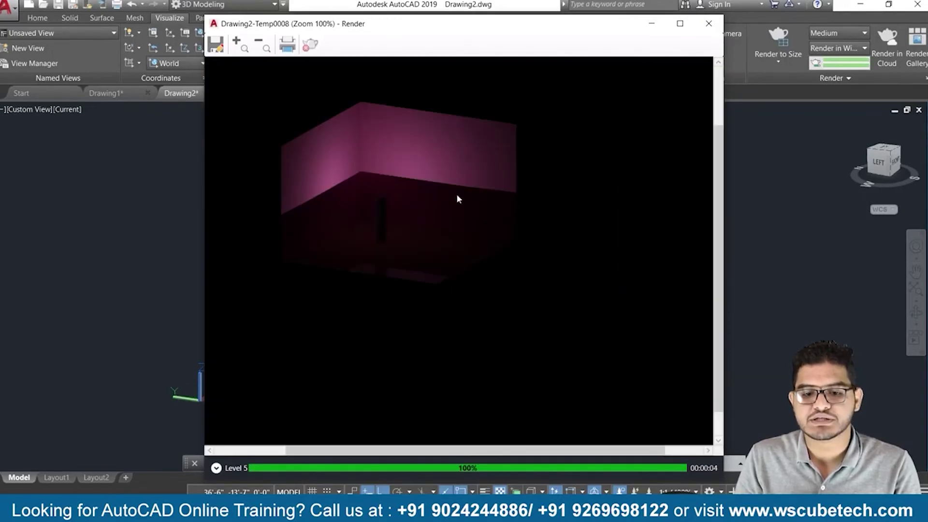
click(709, 23)
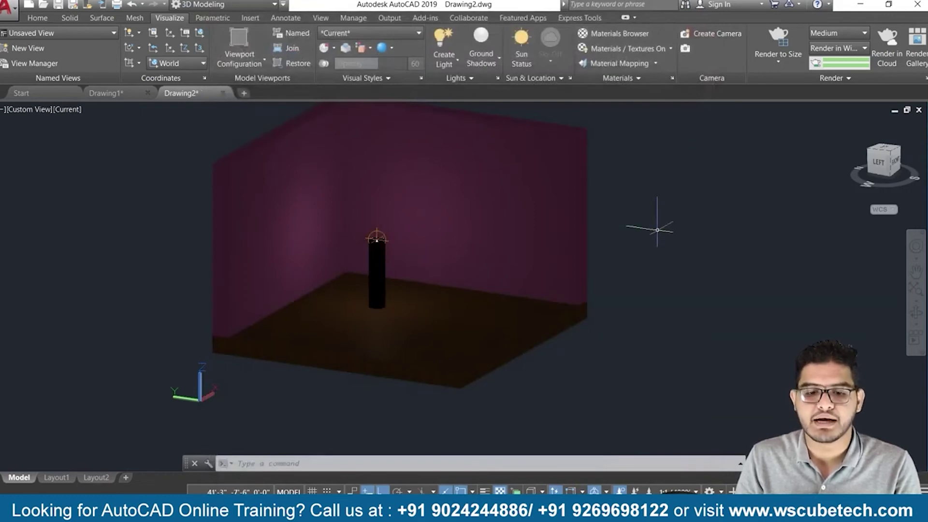
Step: List the lights in the model with LIGHTLIST and open the properties of Pointlight6 clear of the room model
scroll(658, 227, down, 2)
scroll(659, 224, up, 3)
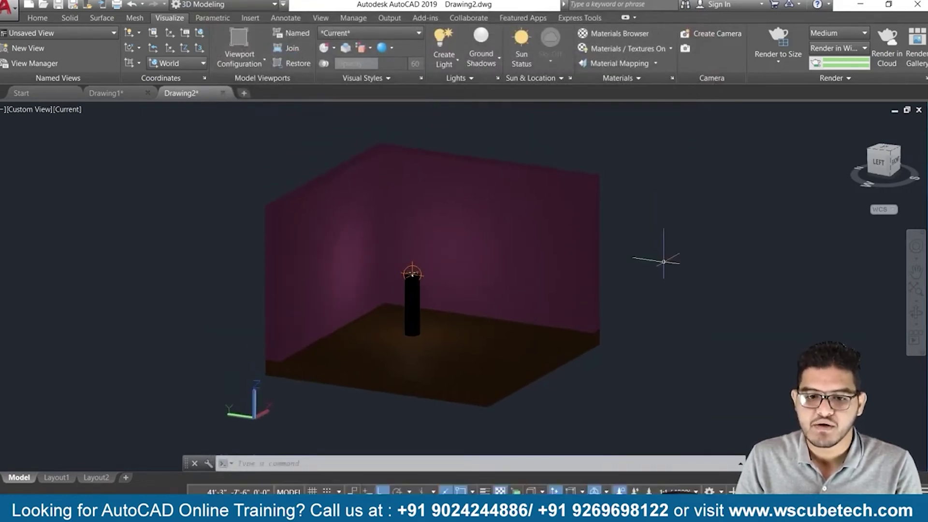
key(F12)
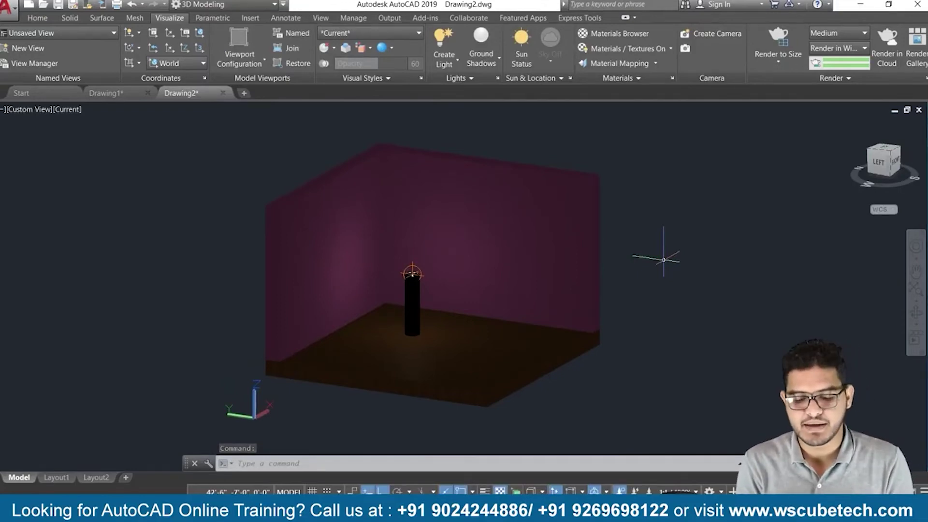
text(LI)
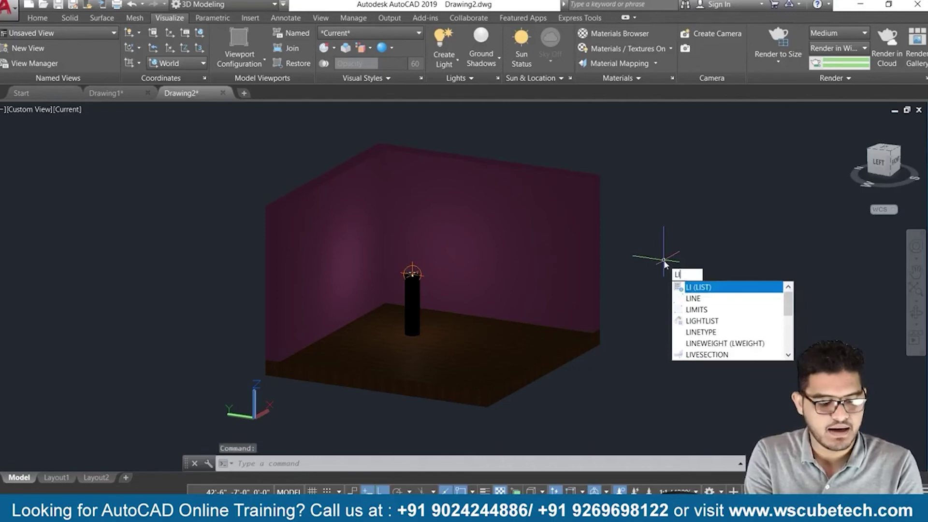
text(GHT)
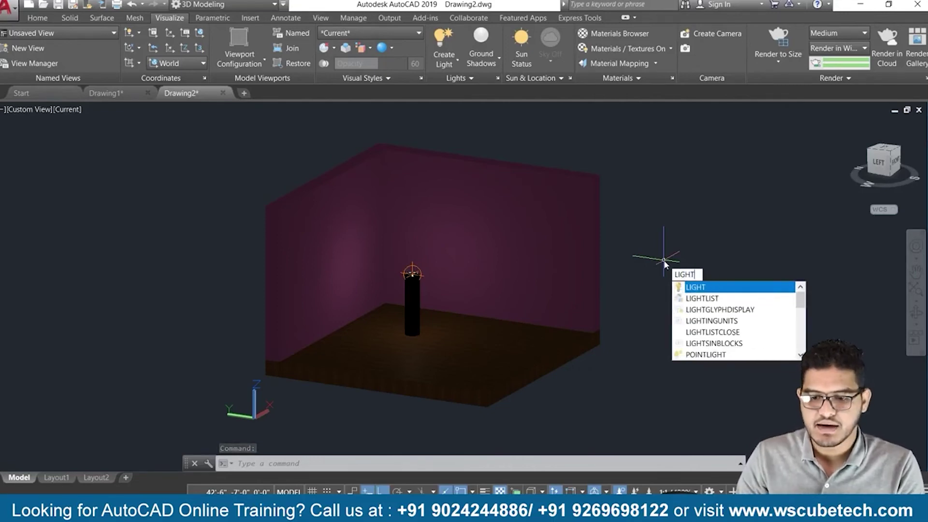
click(696, 299)
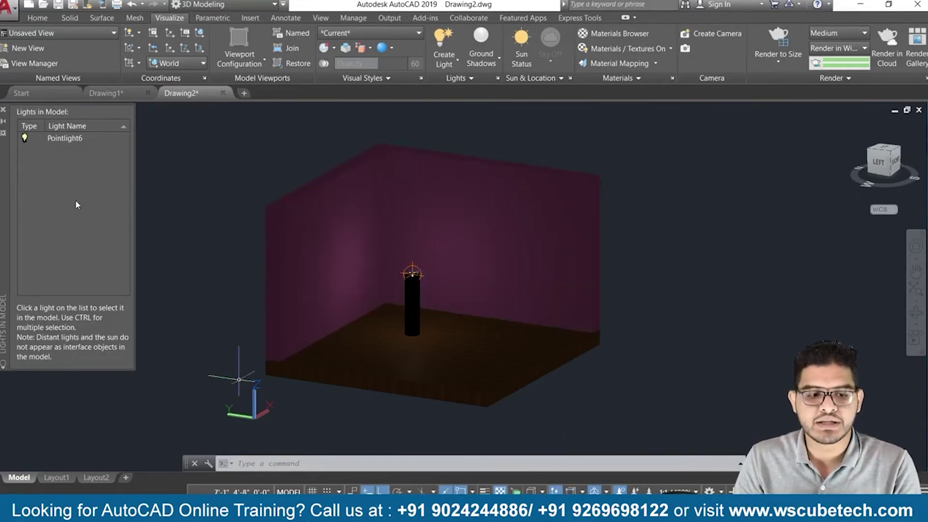
click(60, 139)
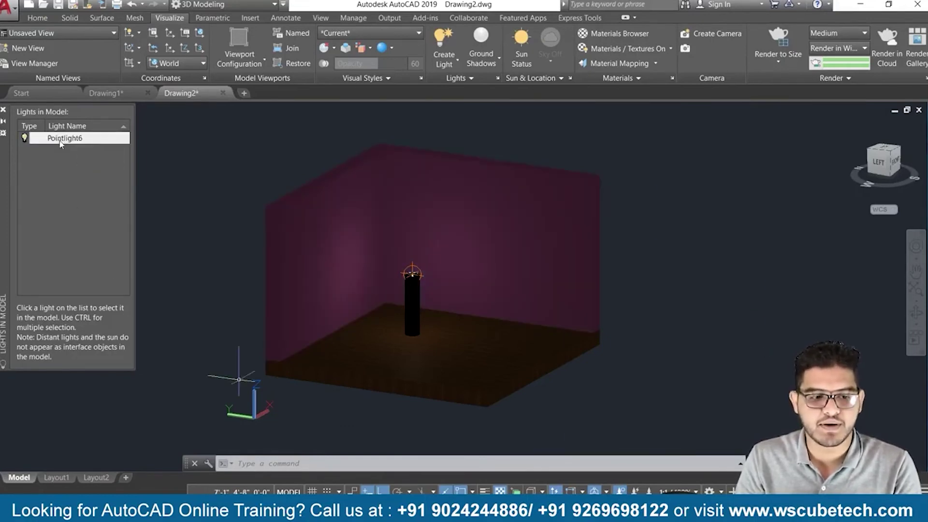
double_click(60, 138)
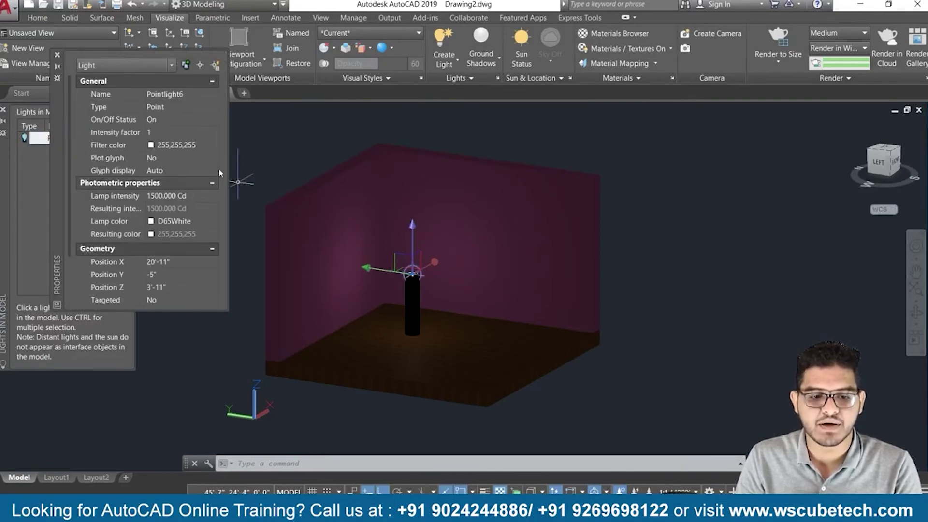
drag(62, 145, 655, 131)
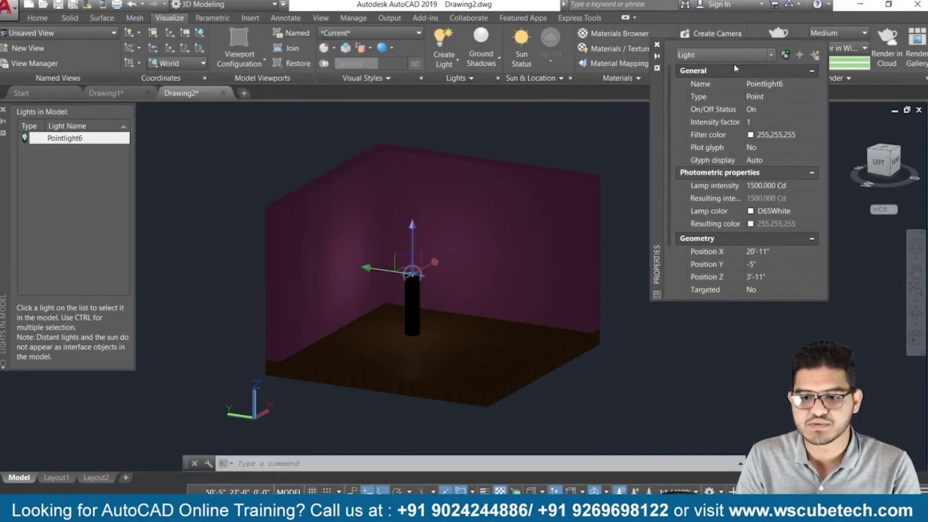
Step: Check the light types available for the point light, keeping Point
click(767, 97)
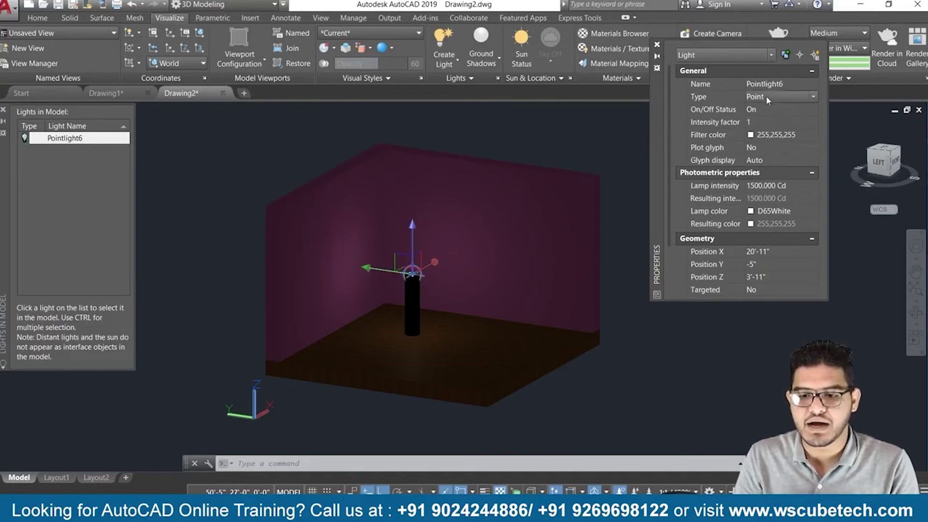
click(812, 97)
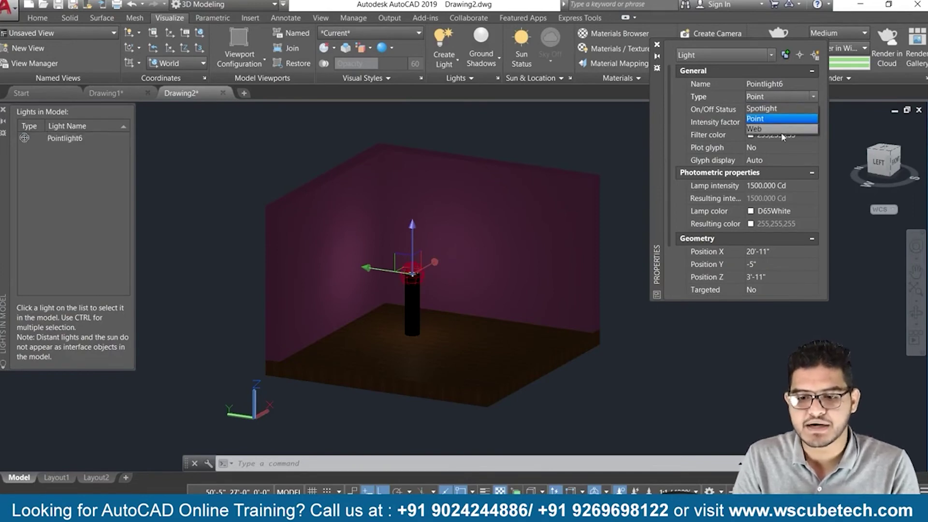
click(825, 103)
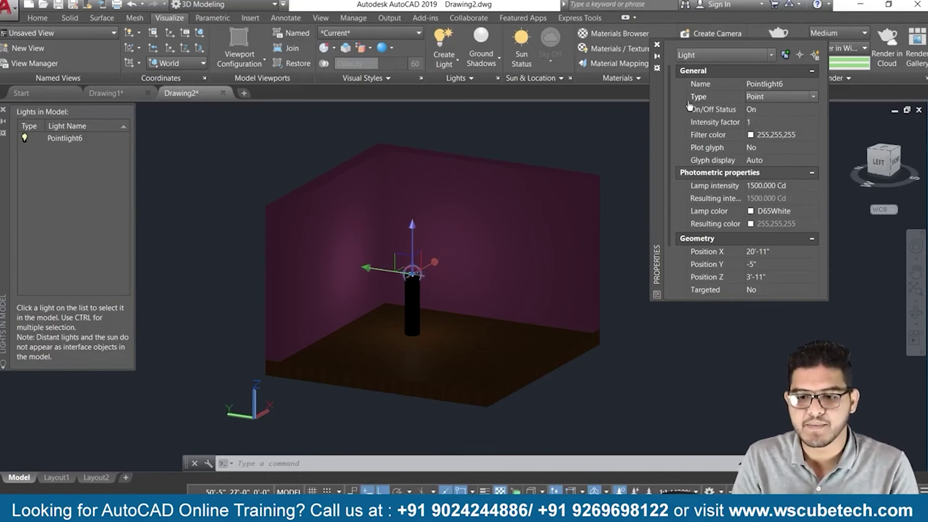
Step: Switch the point light's status to Off and back to On
click(760, 108)
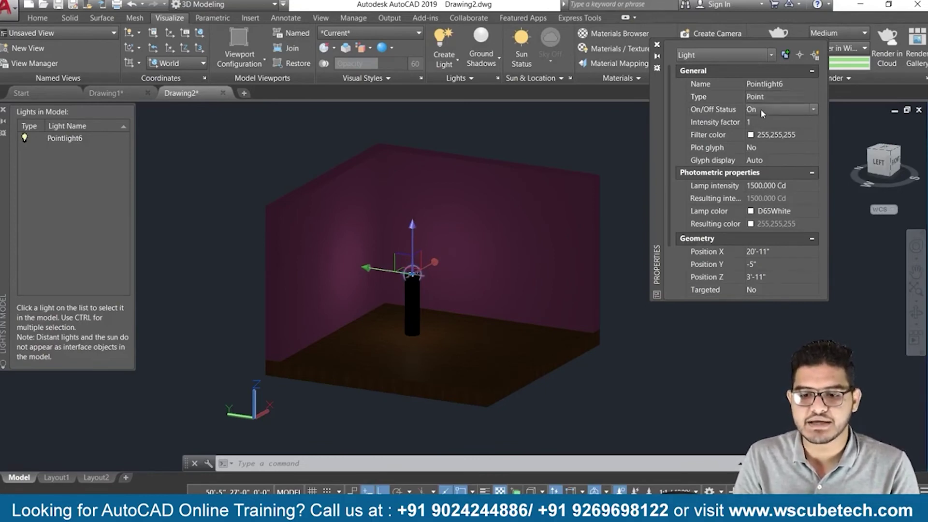
click(814, 110)
click(780, 130)
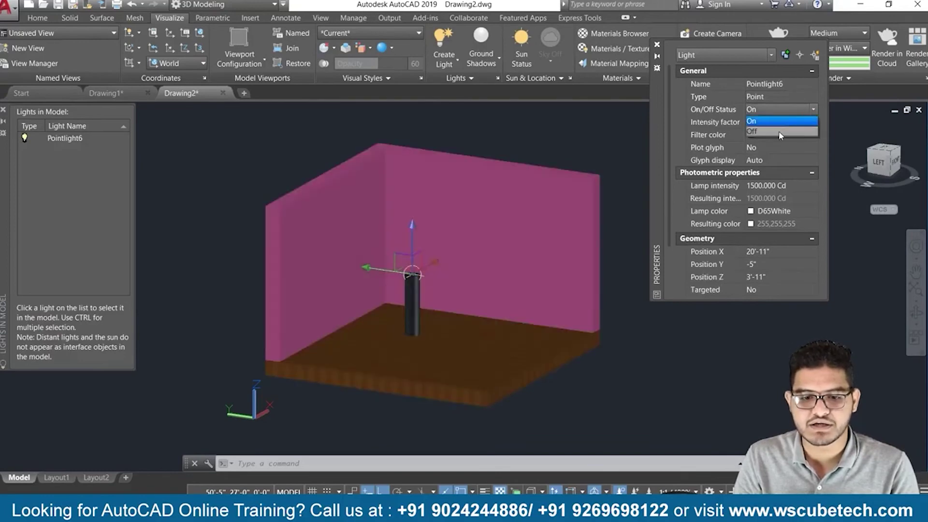
click(814, 108)
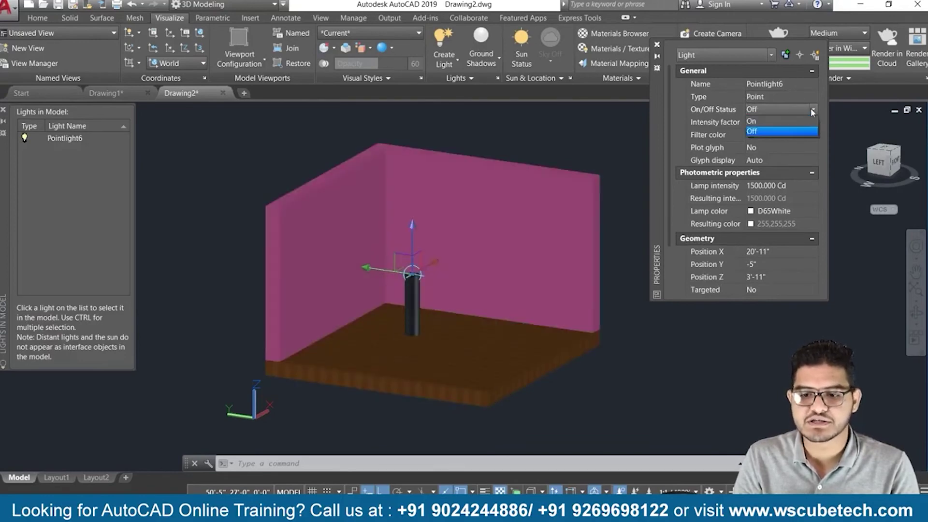
click(782, 120)
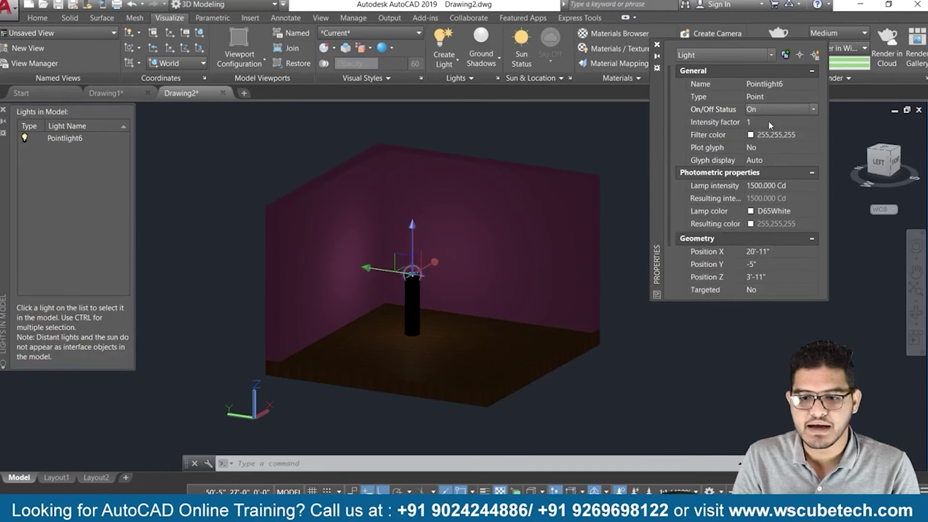
Step: Set the point light's intensity factor to 20
click(754, 122)
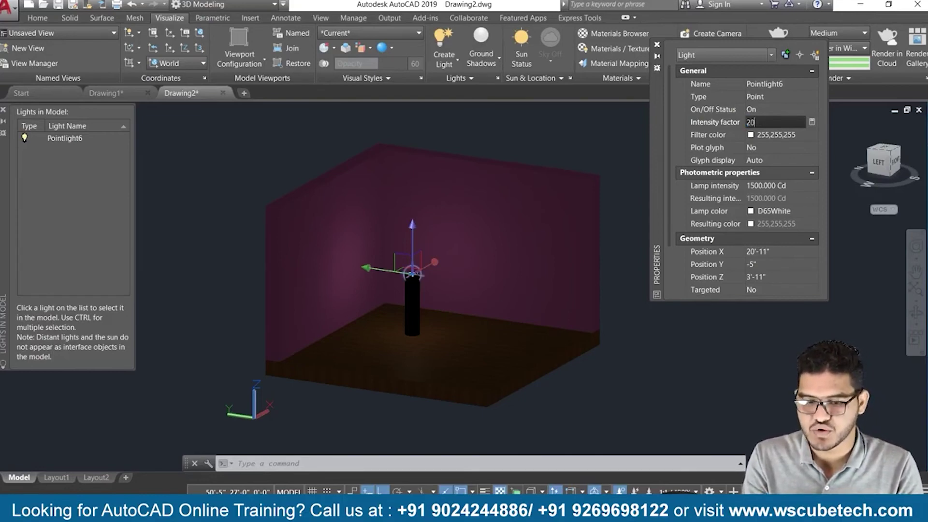
key(Return)
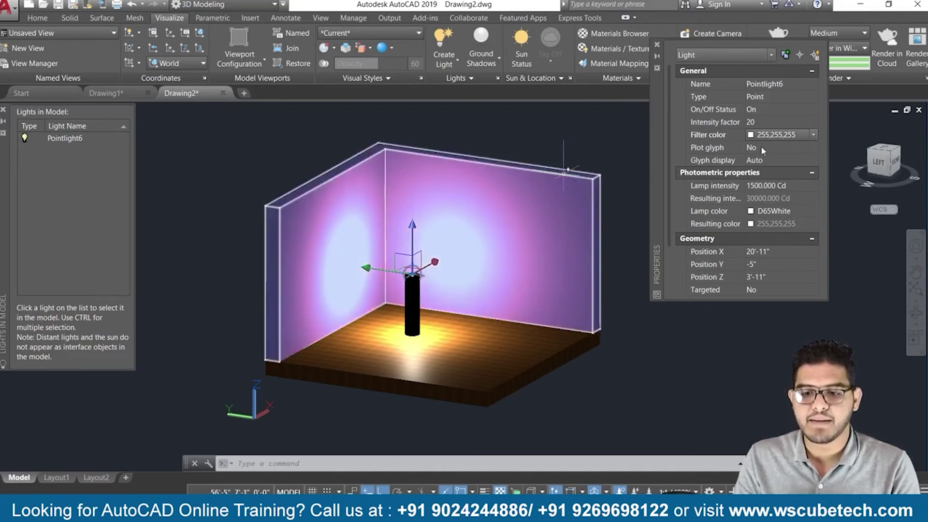
Step: Examine the point light's plot glyph, lamp intensity and remaining properties, and close its properties without further changes
click(761, 147)
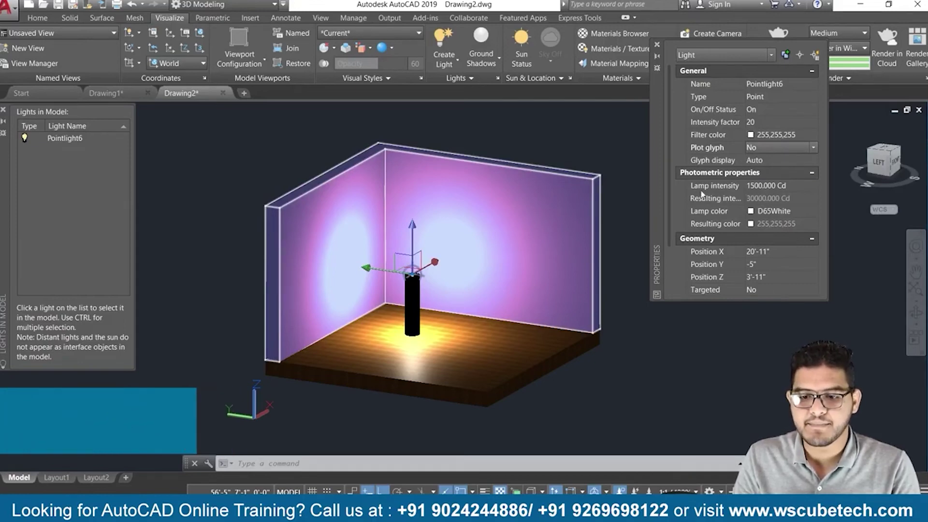
click(772, 187)
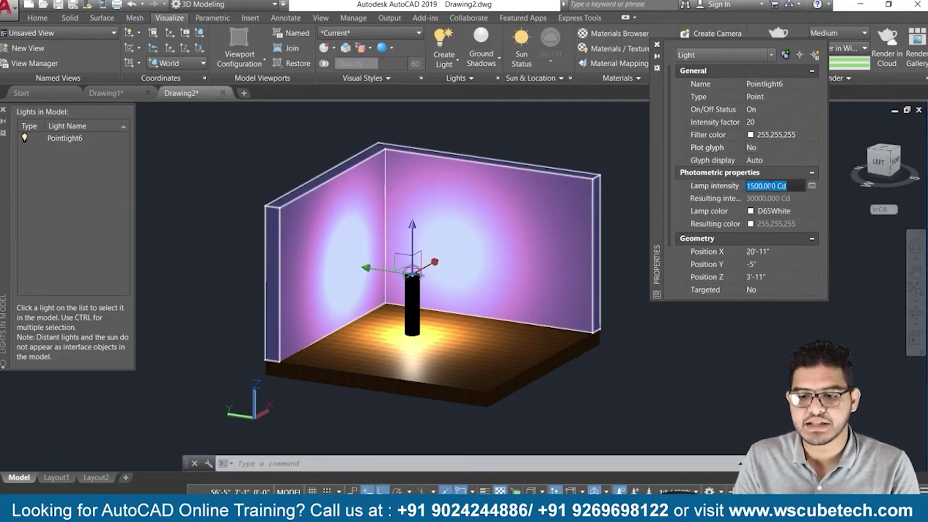
click(812, 186)
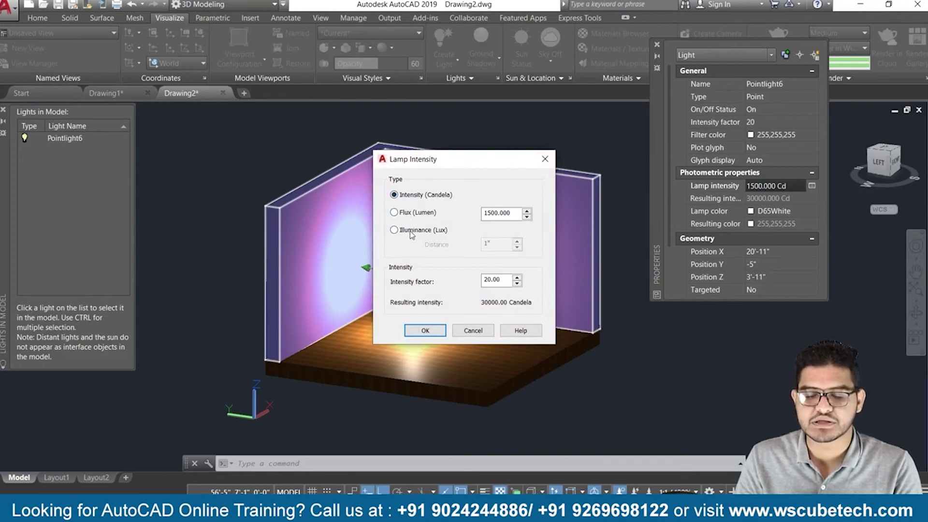
click(544, 158)
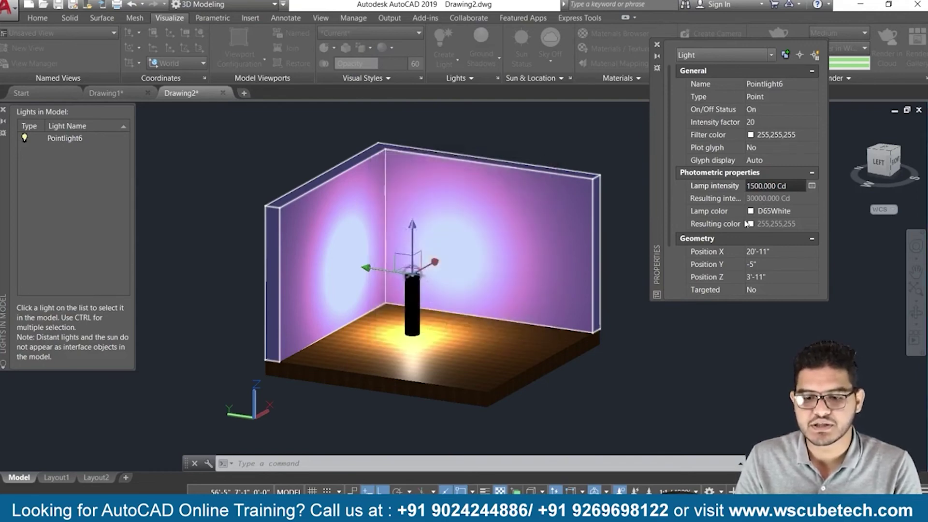
click(594, 158)
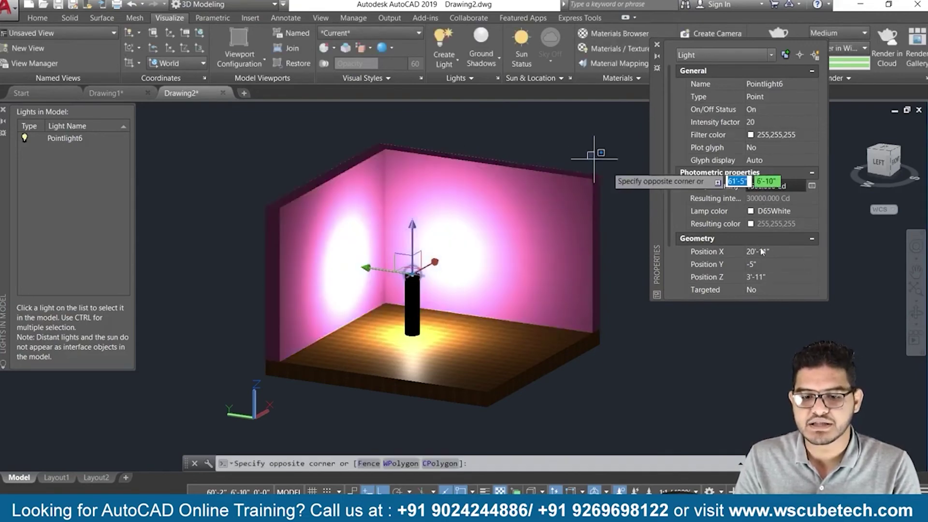
scroll(736, 251, down, 4)
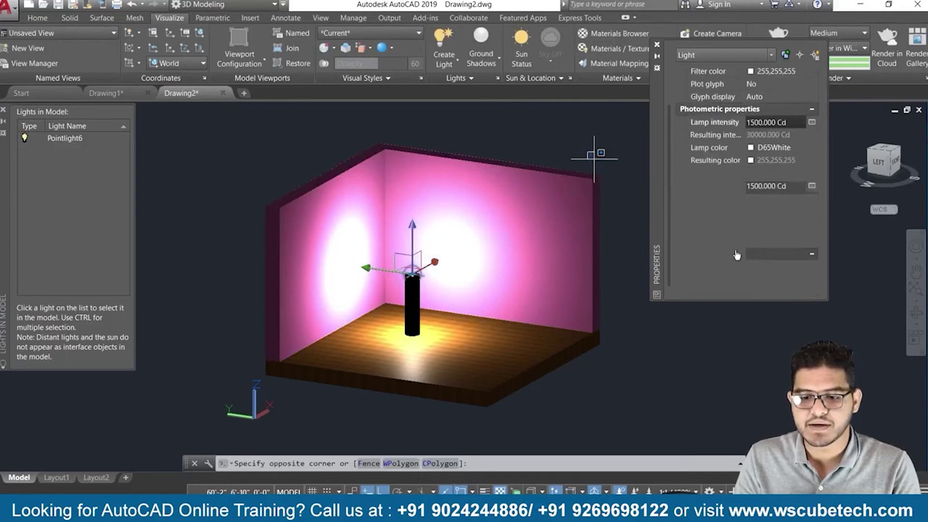
scroll(742, 179, up, 4)
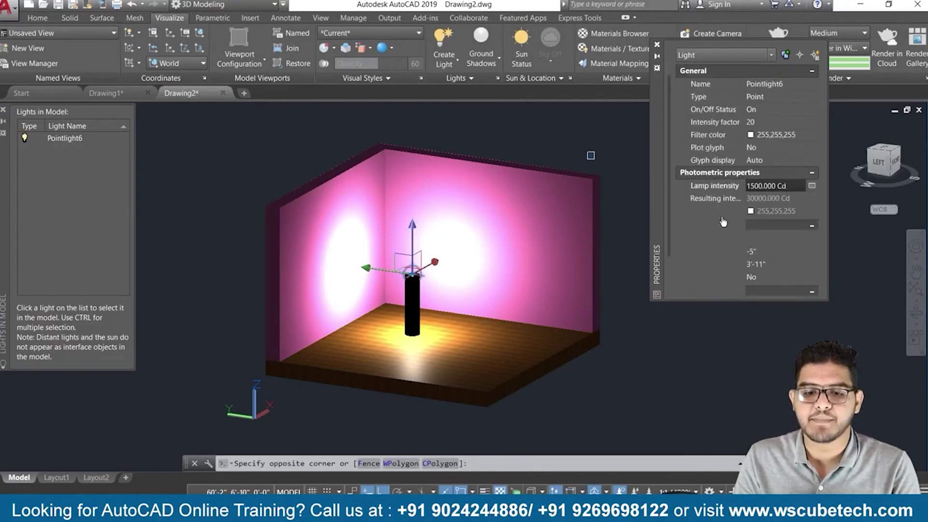
click(658, 45)
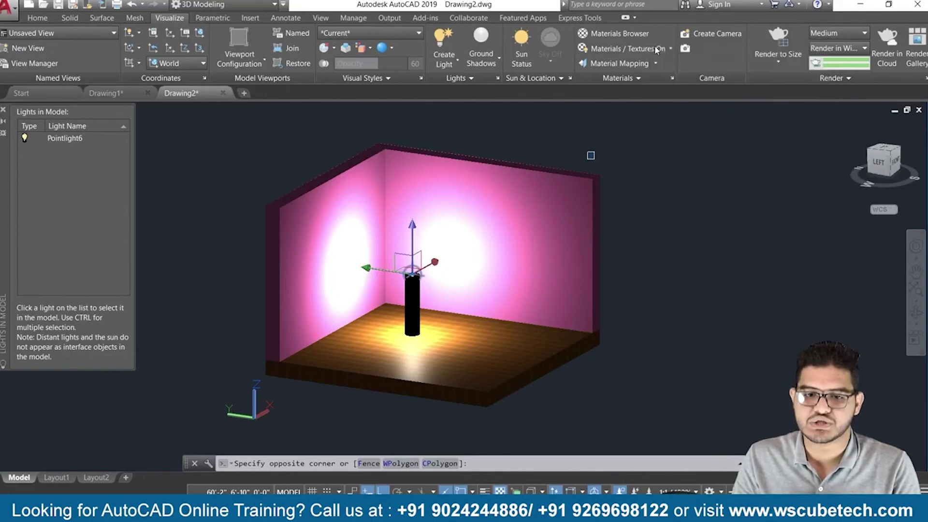
Step: Adjust the exposure and white balance of the scene lighting
click(471, 79)
drag(489, 106, 496, 107)
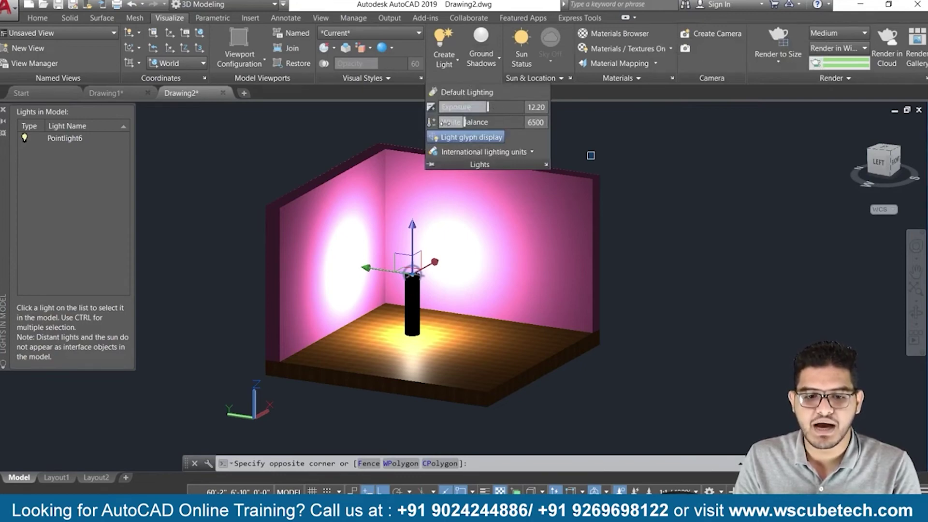
drag(471, 121, 504, 123)
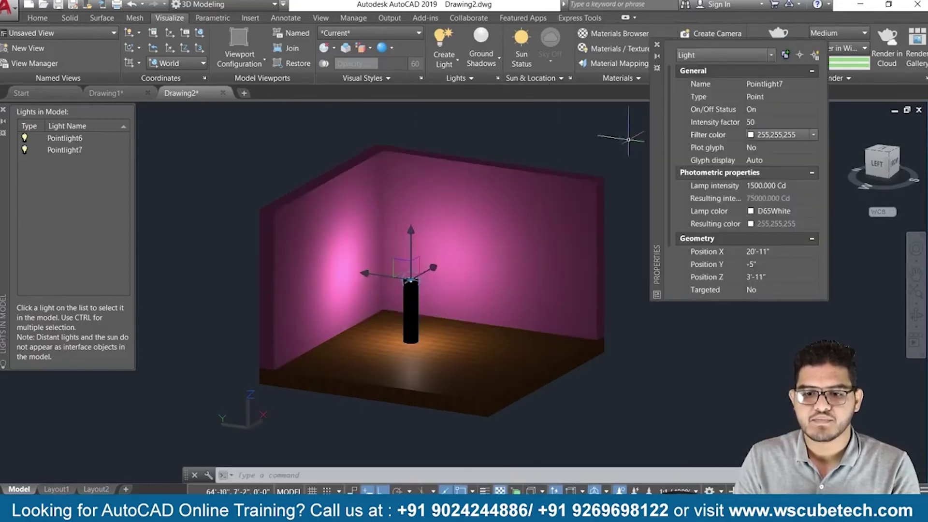
Step: Close the light properties and the light list, and delete the point light above the black column
click(657, 45)
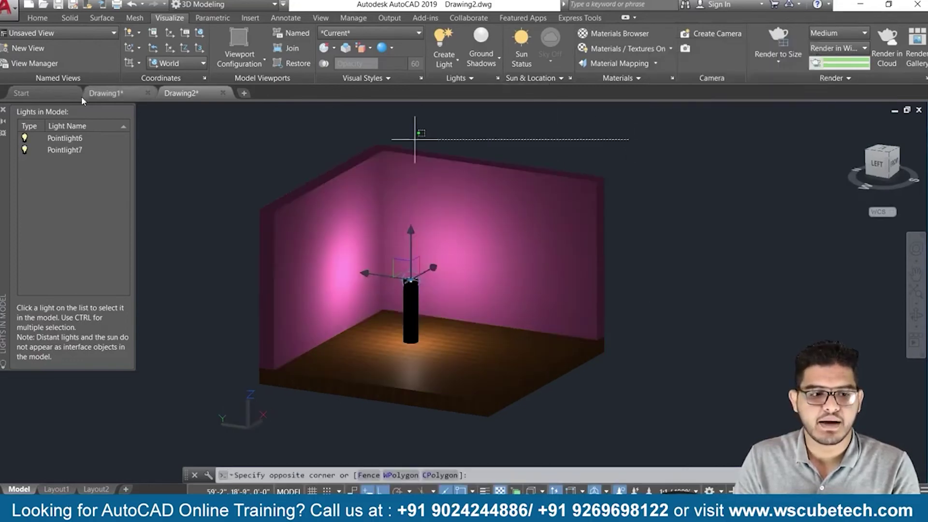
click(3, 110)
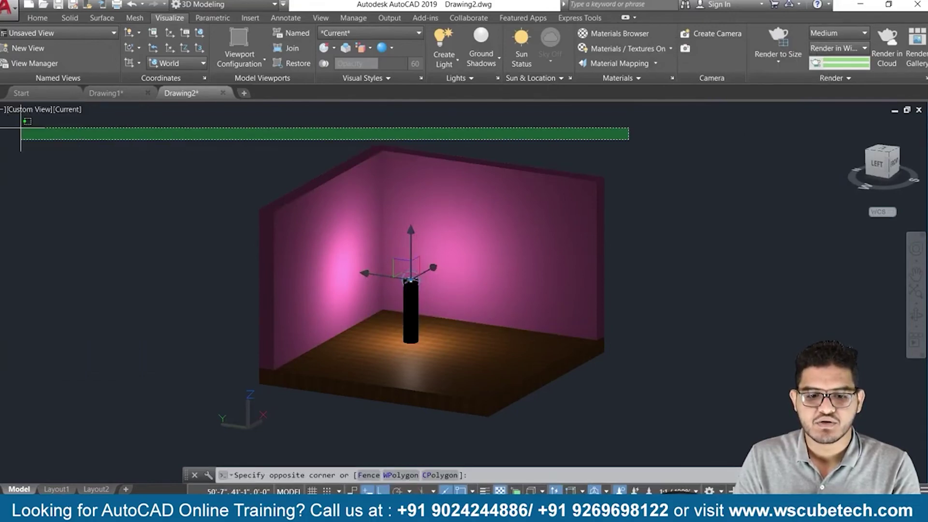
key(Escape)
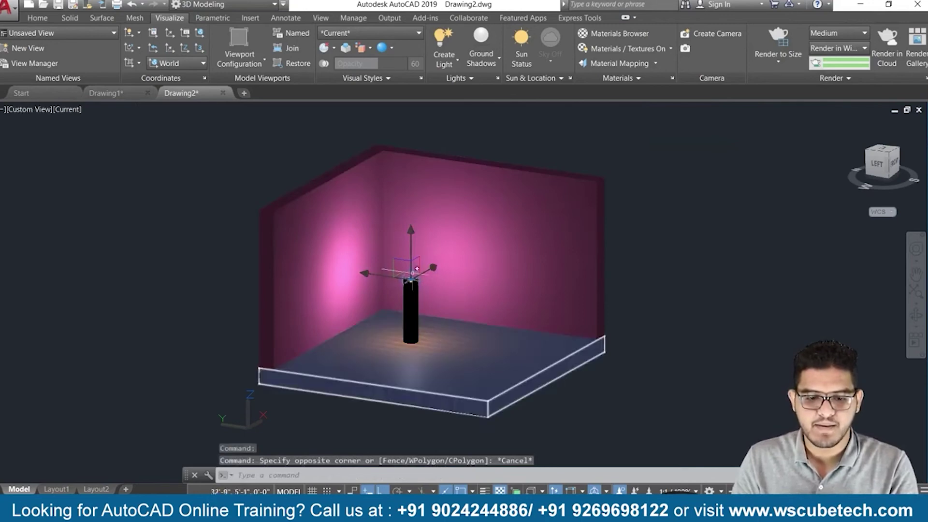
key(Escape)
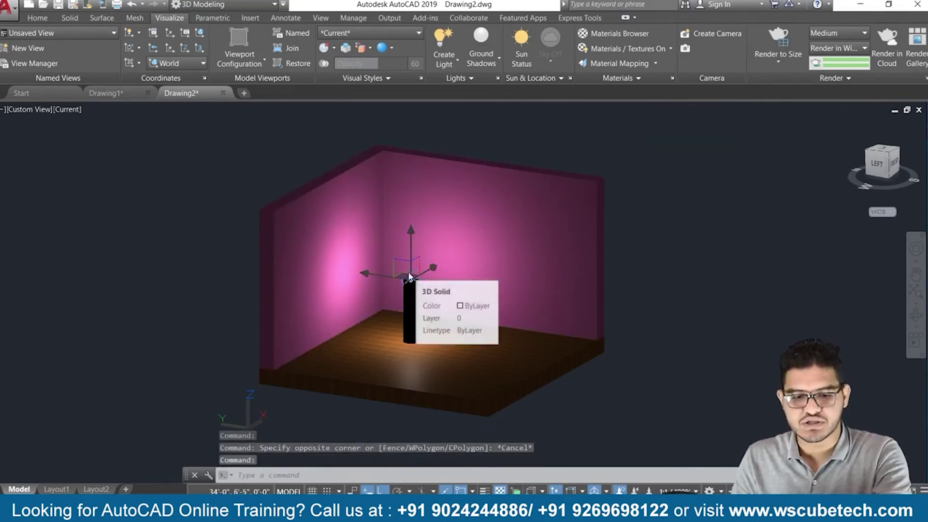
key(Delete)
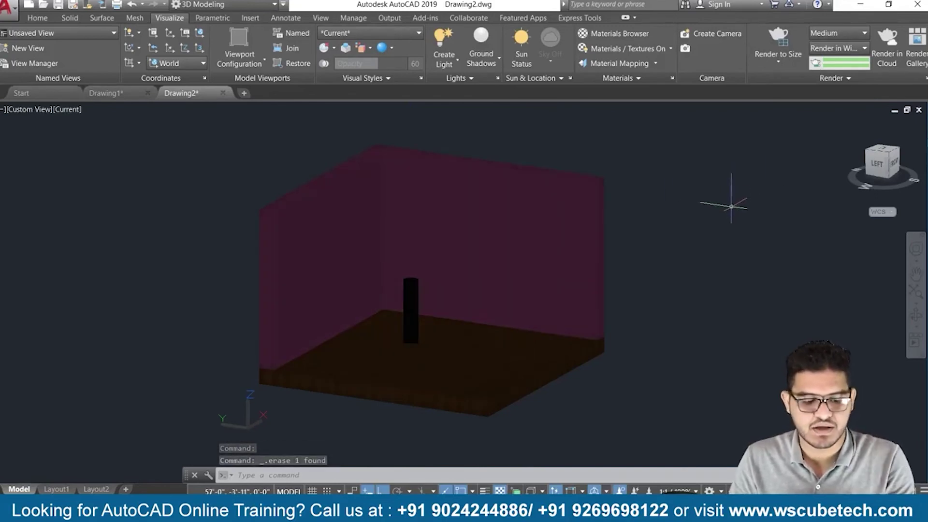
shift+middle_drag(702, 246, 675, 286)
click(397, 264)
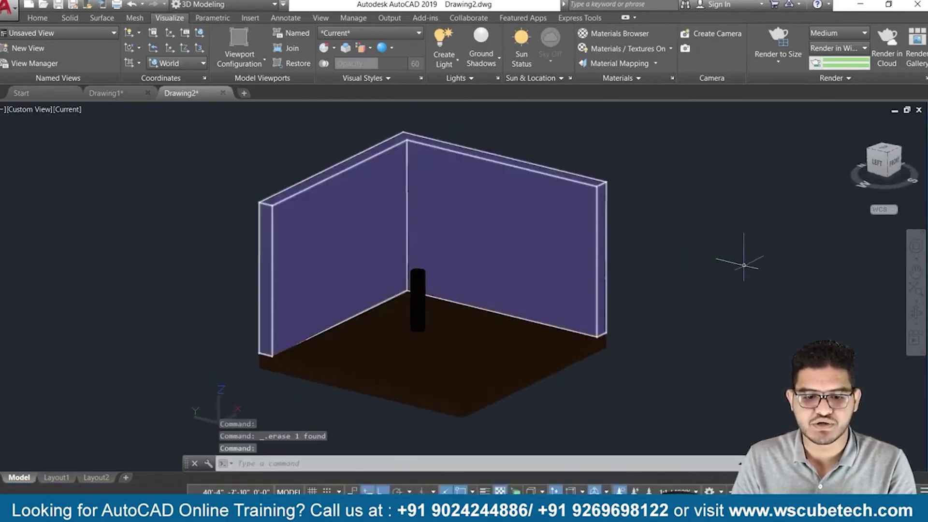
key(Escape)
key(Escape)
key(Escape)
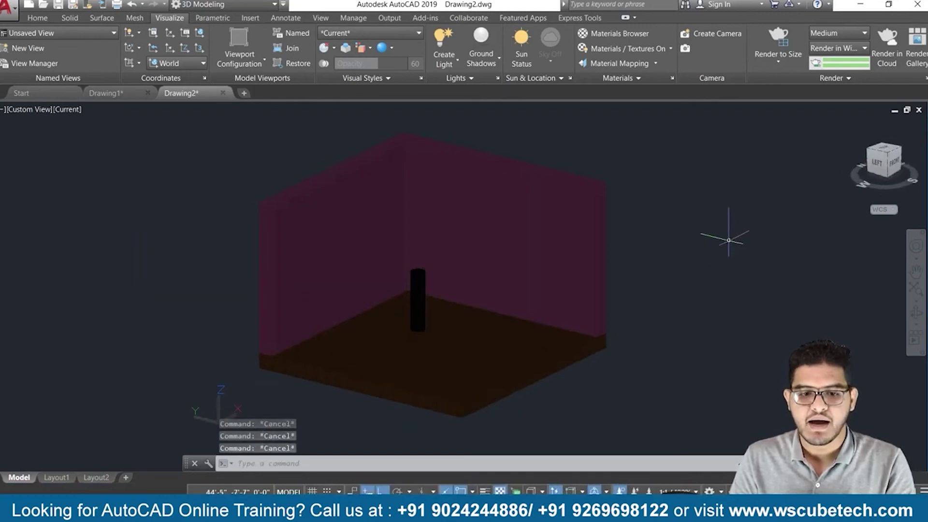
Step: Create a spotlight with its source in front of the left wall, aimed at the top of the column, keeping the default options
scroll(729, 233, down, 3)
scroll(729, 239, up, 2)
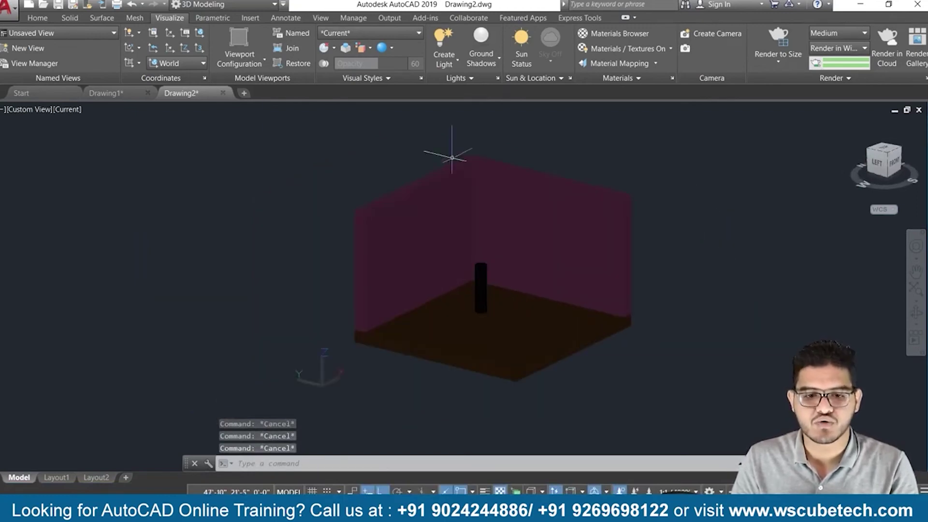
click(457, 63)
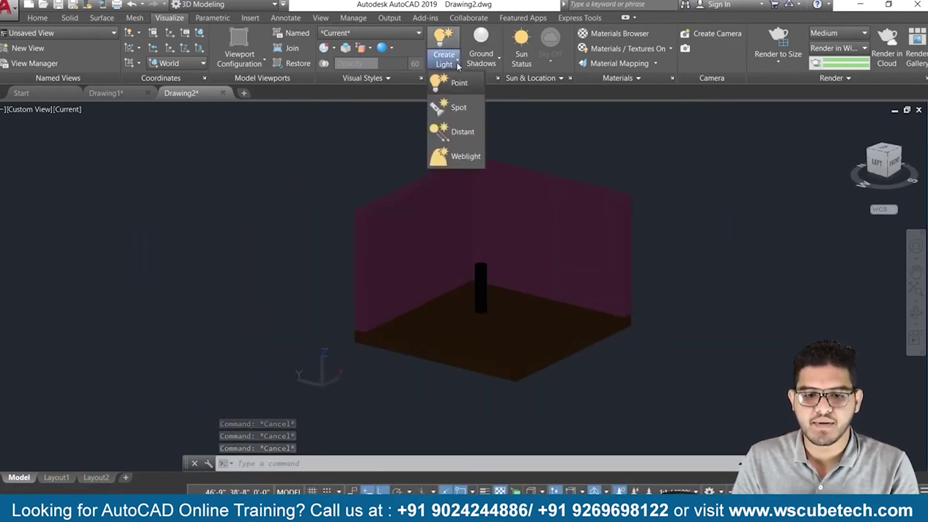
click(458, 108)
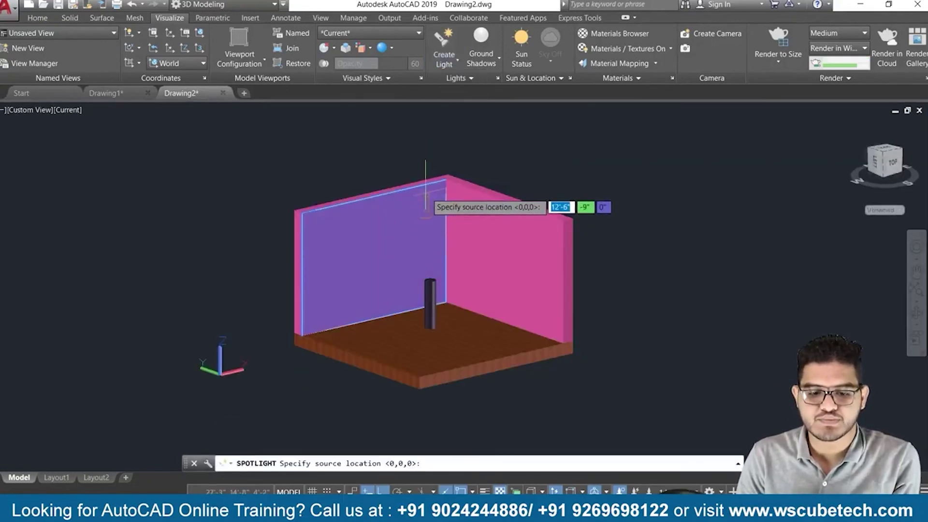
click(392, 232)
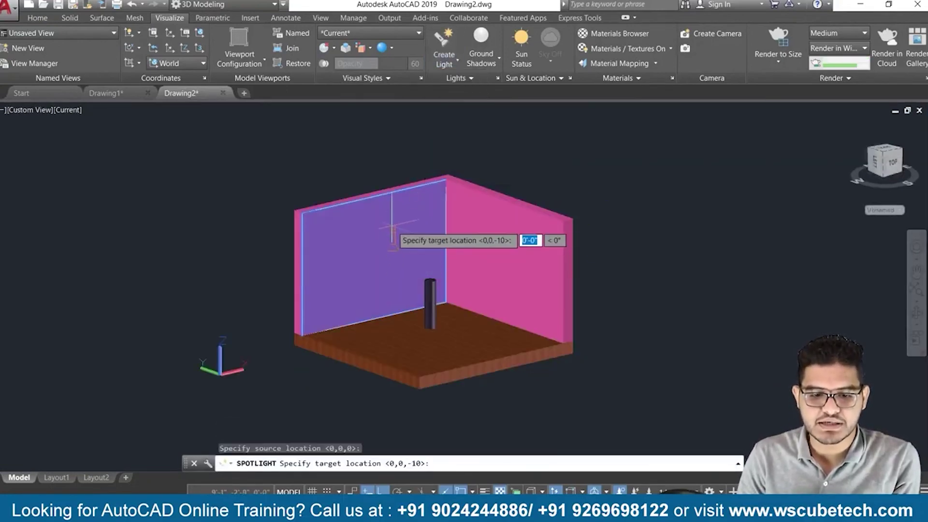
click(430, 280)
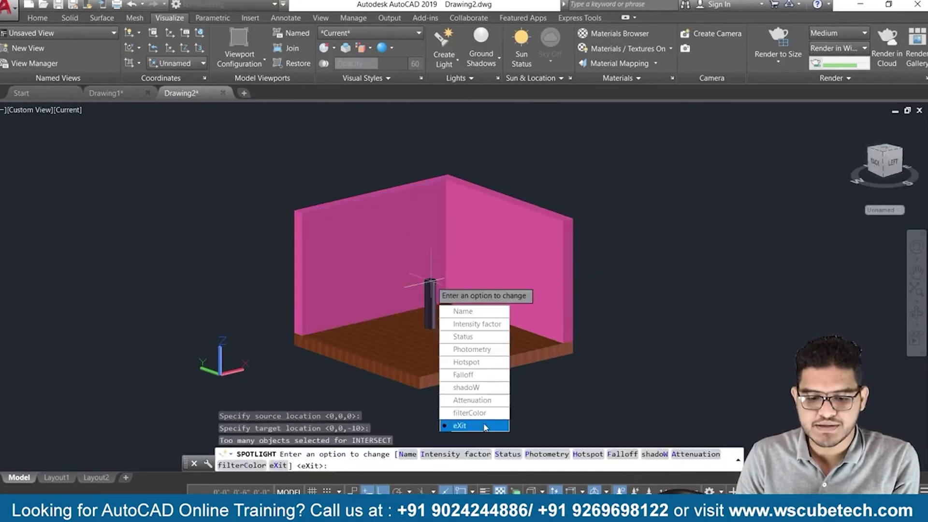
click(483, 425)
shift+middle_drag(721, 311, 739, 325)
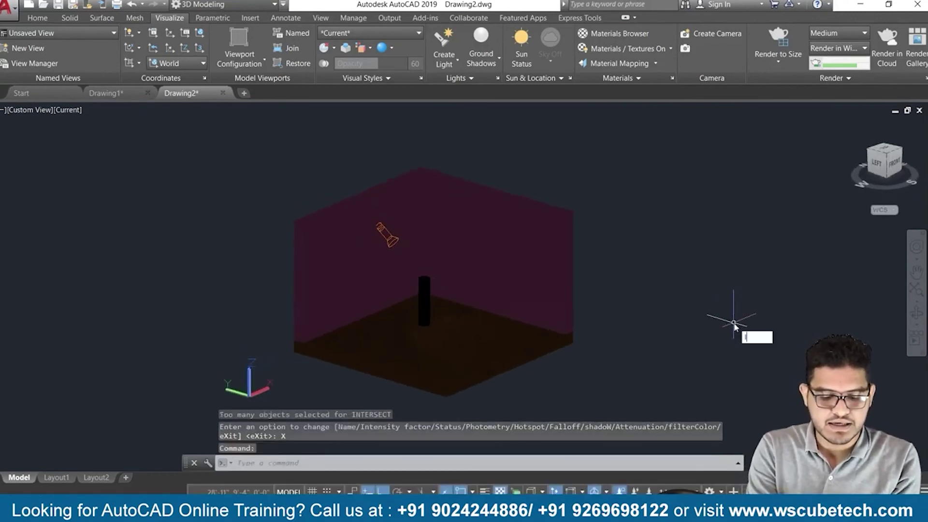
Step: Use LIGHTLIST to list the lights in the model and open the spotlight's properties
text(LI)
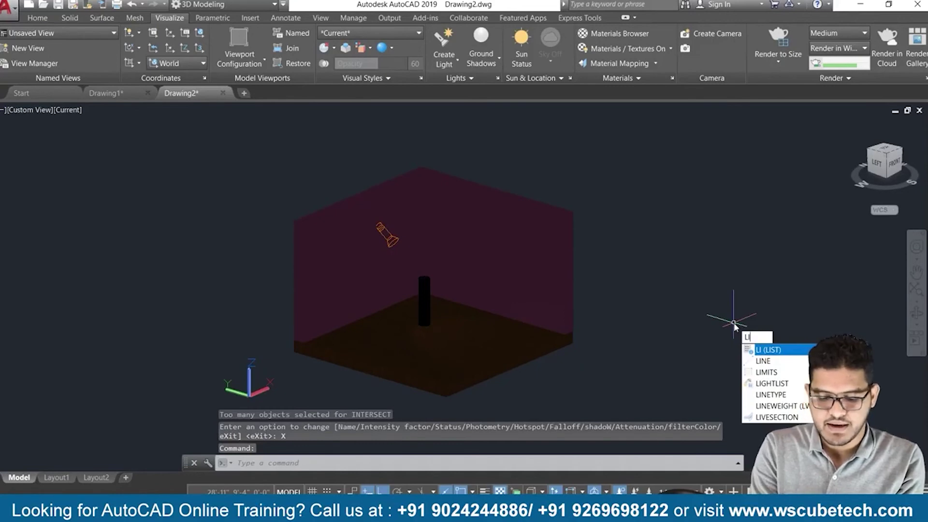
text(GHT)
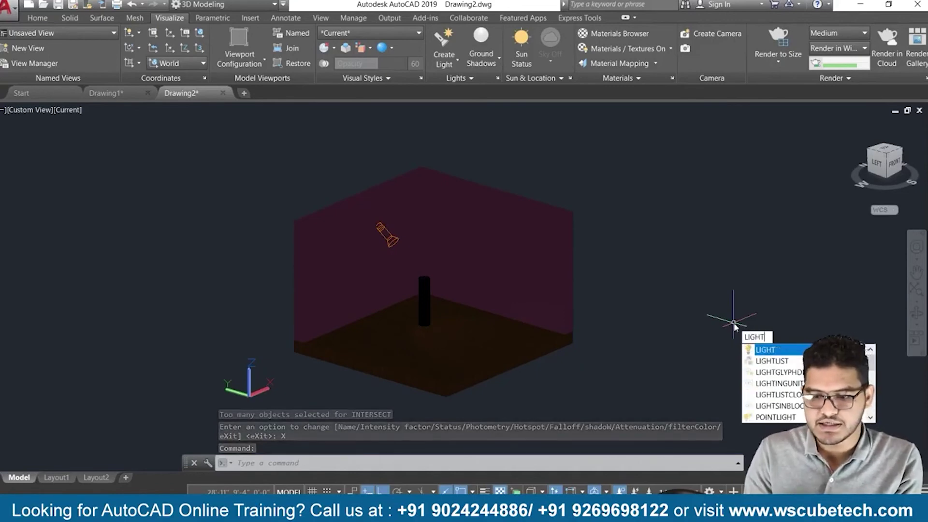
click(772, 360)
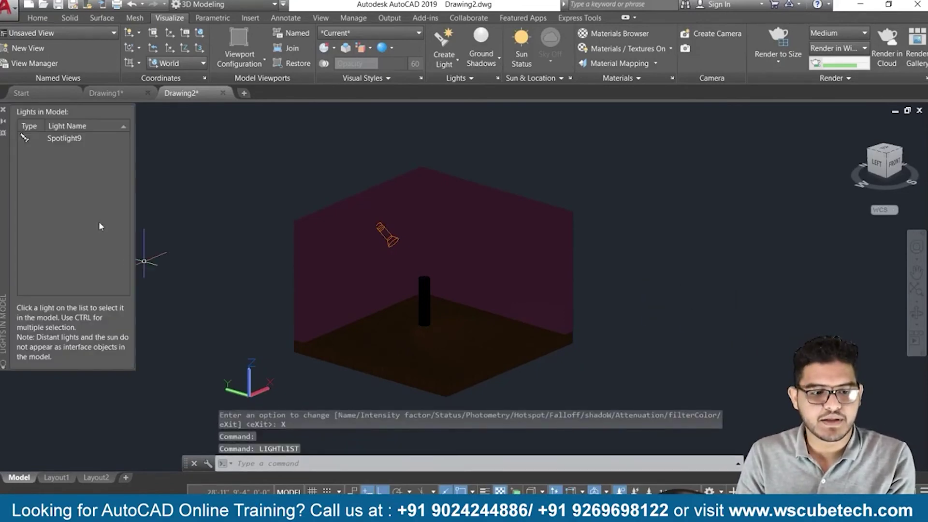
click(73, 139)
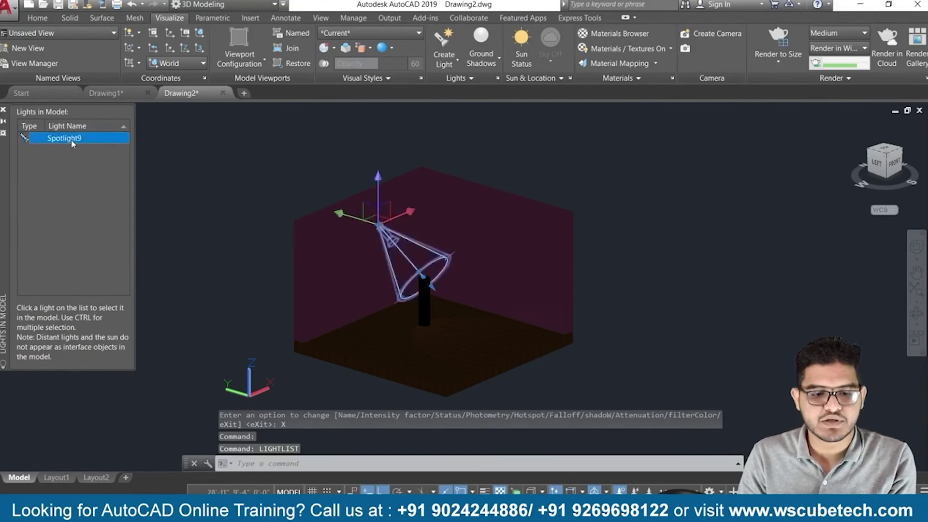
double_click(71, 140)
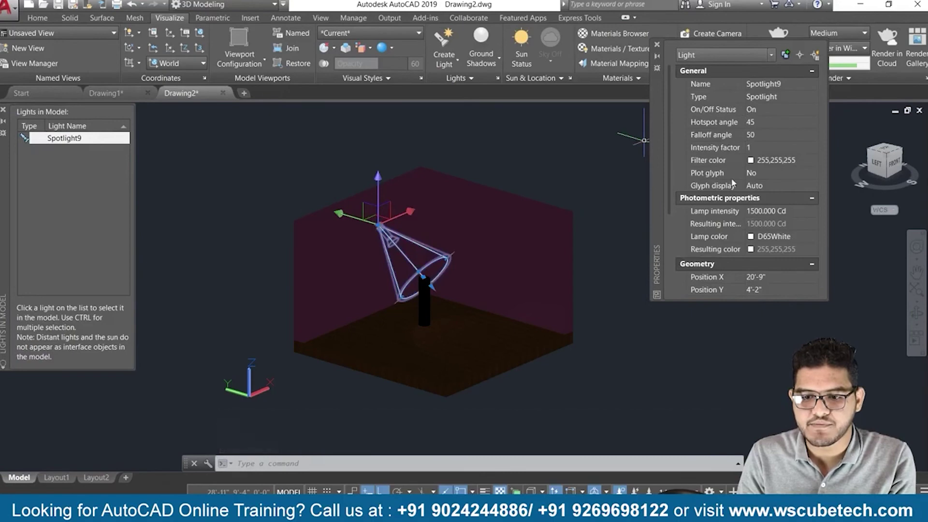
Step: Set the spotlight's intensity factor to 20
click(751, 148)
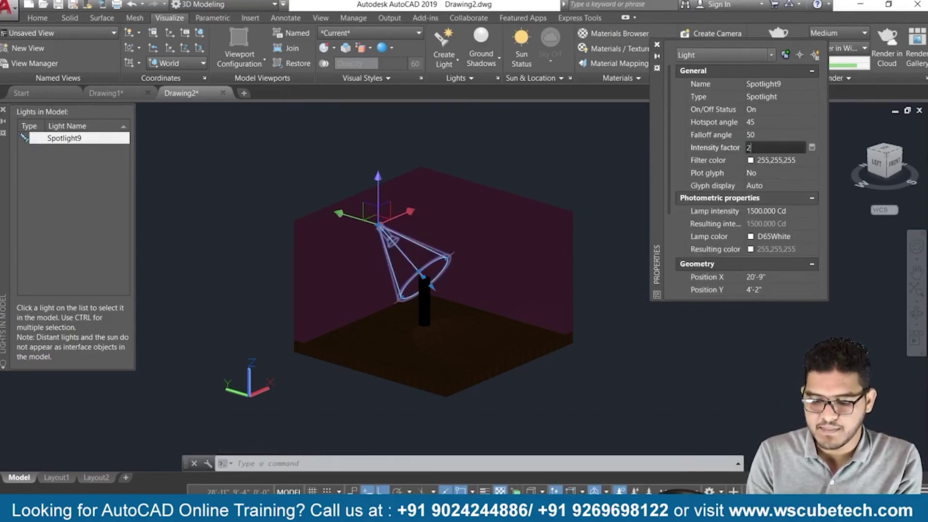
text(20)
key(Return)
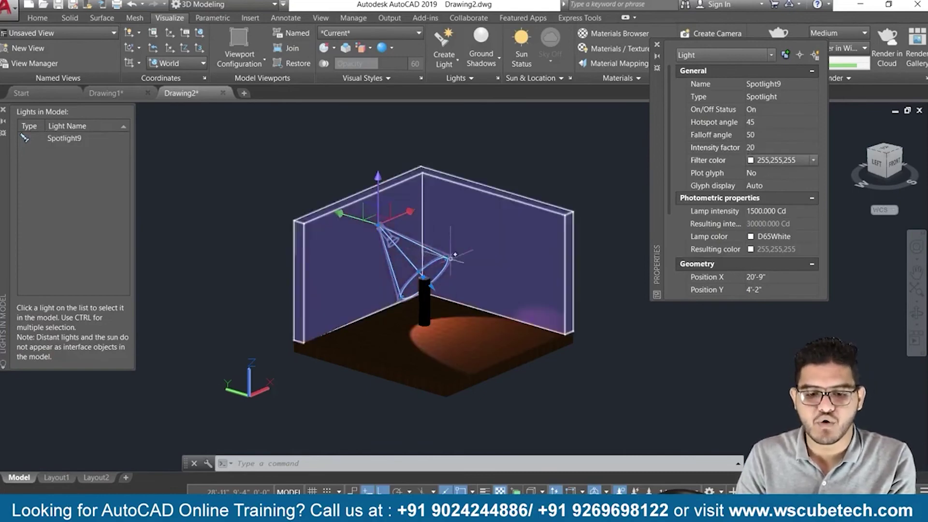
Step: Set the spotlight's intensity factor to 50, and close its properties and the light list
click(755, 149)
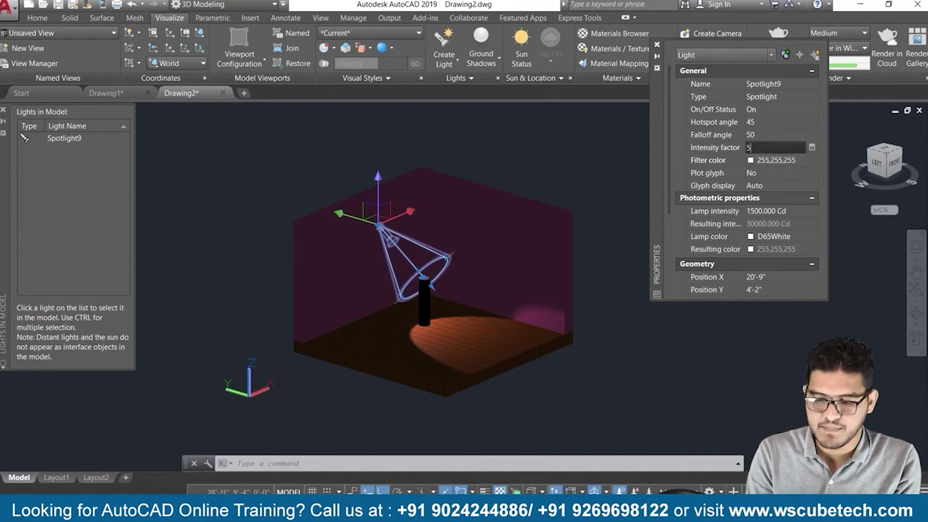
key(Return)
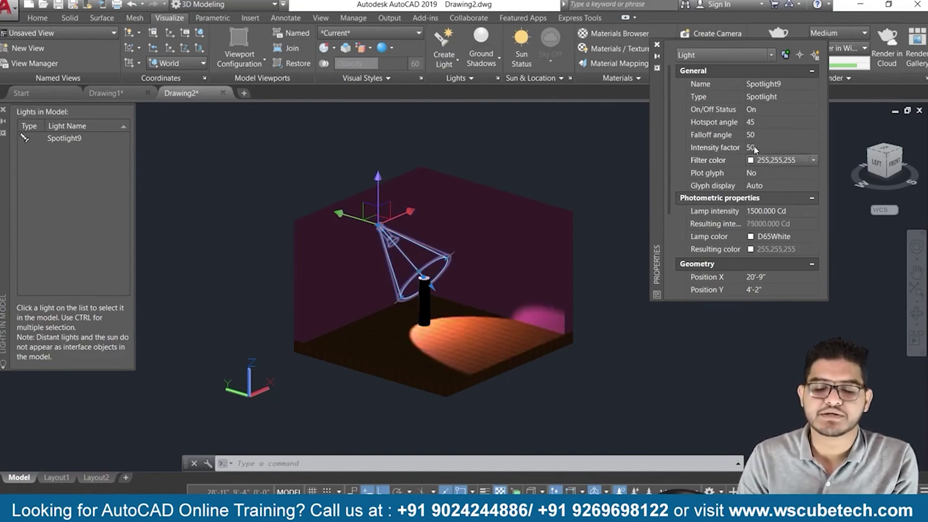
click(657, 45)
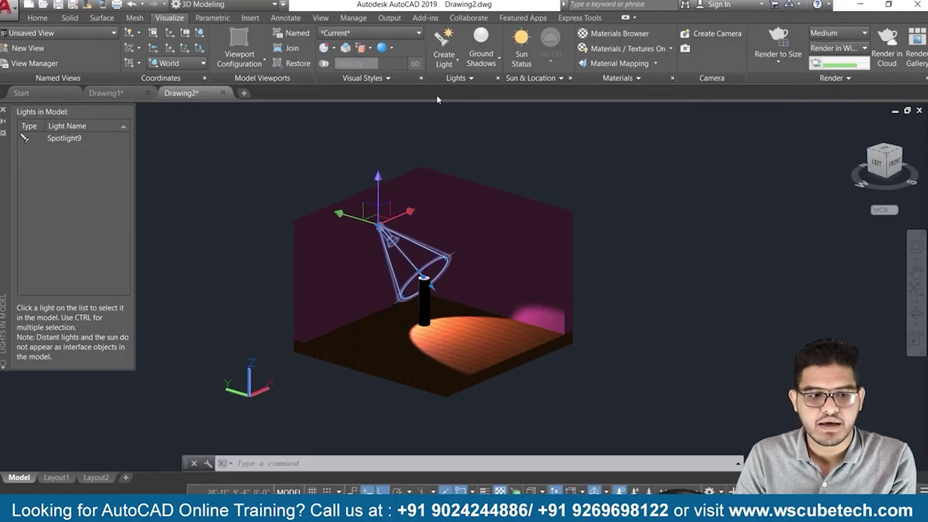
click(3, 110)
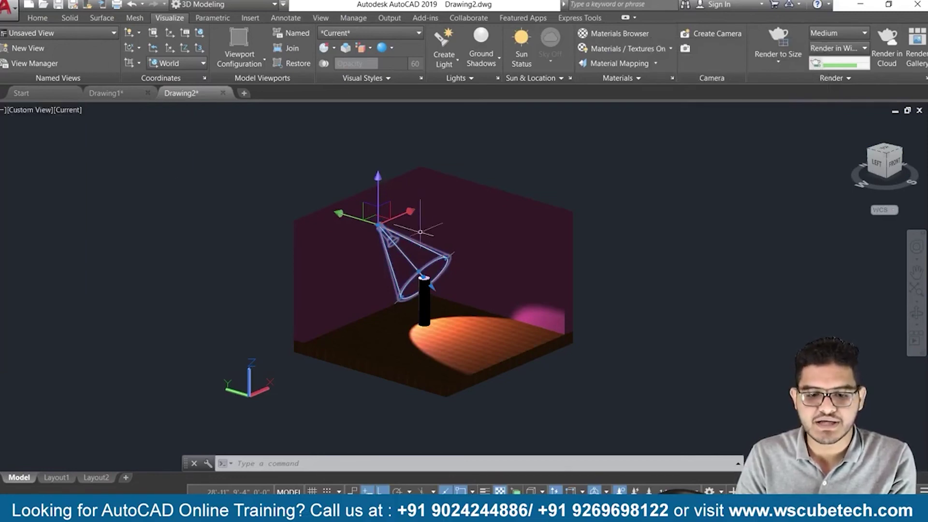
Step: Raise the spotlight's source vertically along the Z axis, keeping its target on the column top
click(423, 272)
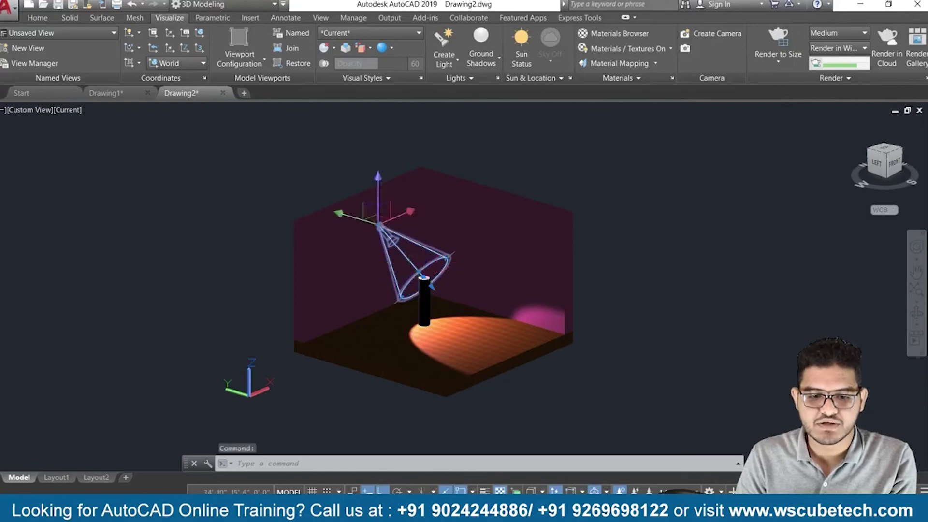
click(381, 227)
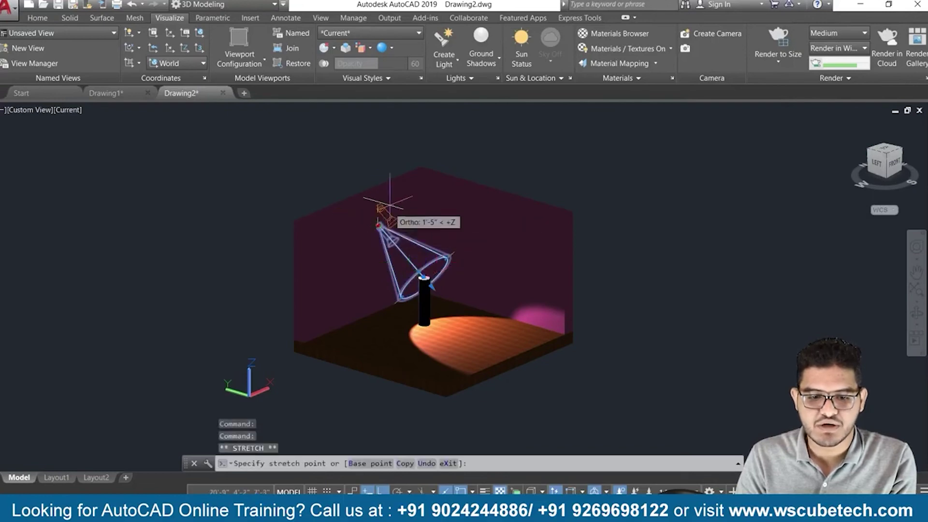
click(421, 297)
Step: Try shifting the spotlight's target horizontally, and undo that shift together with the accidental move of the walls
click(380, 219)
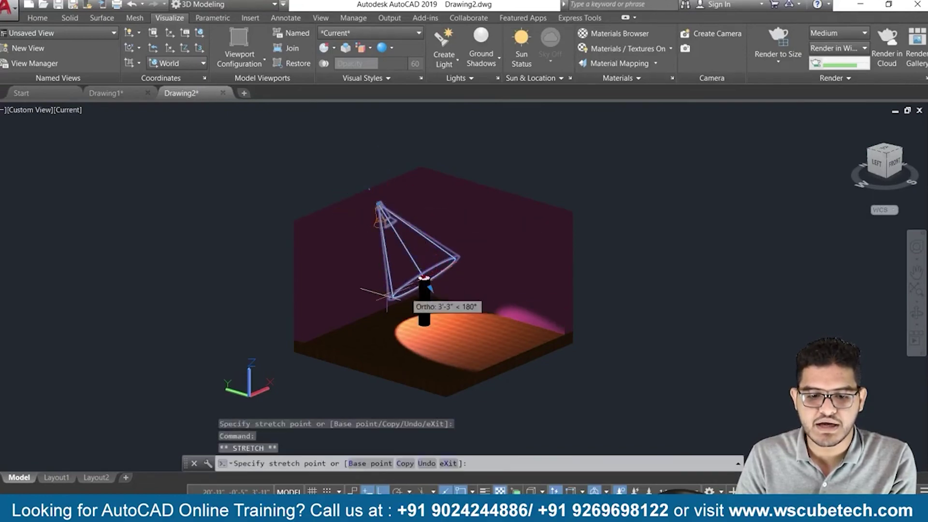
click(423, 290)
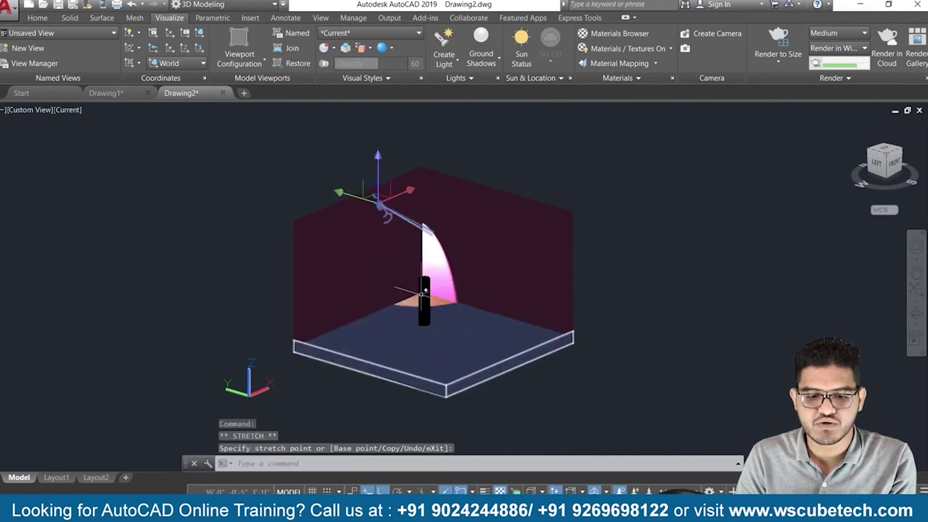
click(397, 221)
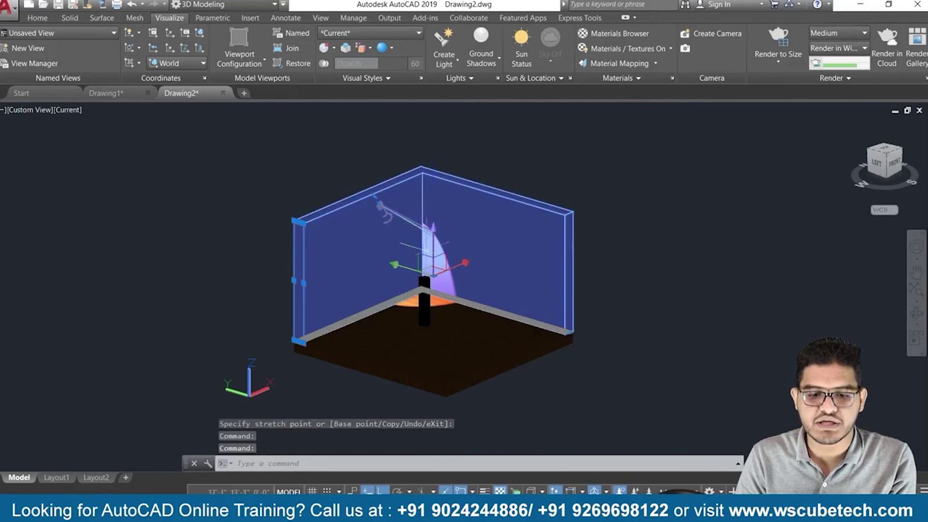
key(Escape)
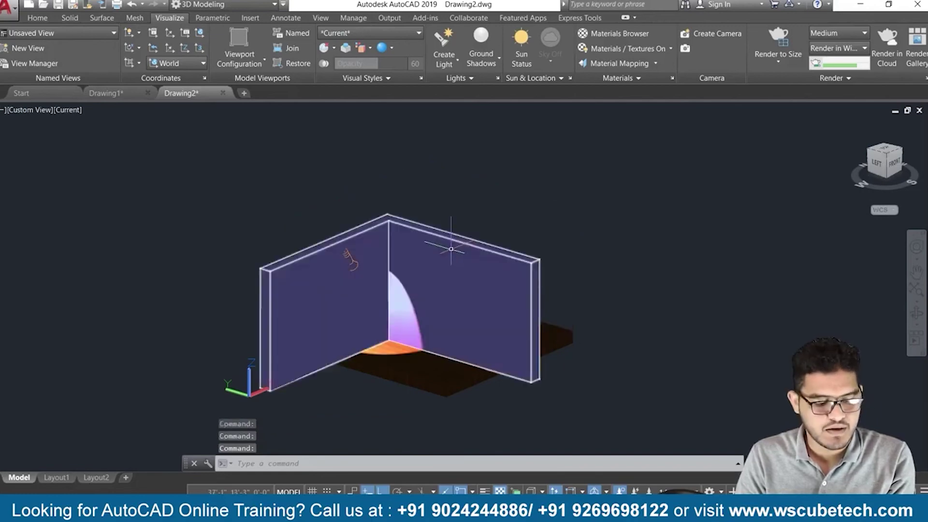
key(ctrl+z)
key(ctrl+z)
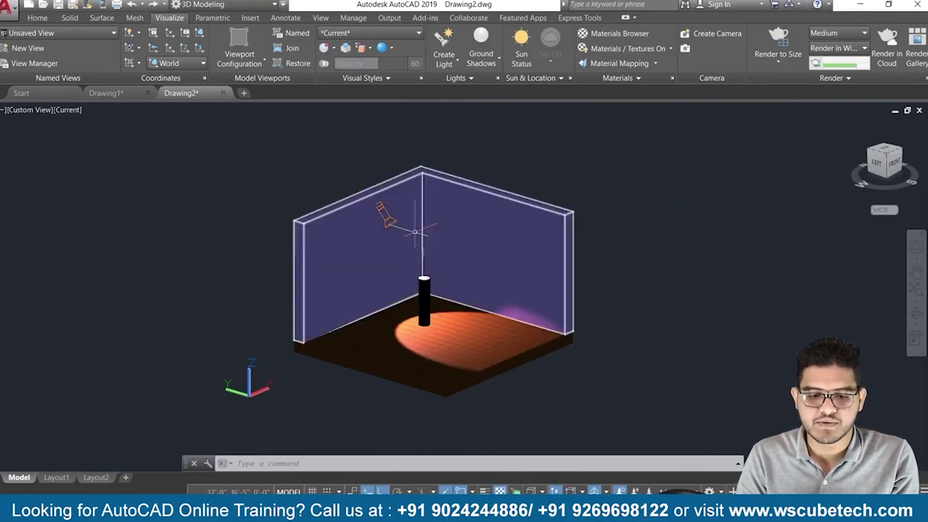
Step: Delete the spotlight from the room scene
click(389, 216)
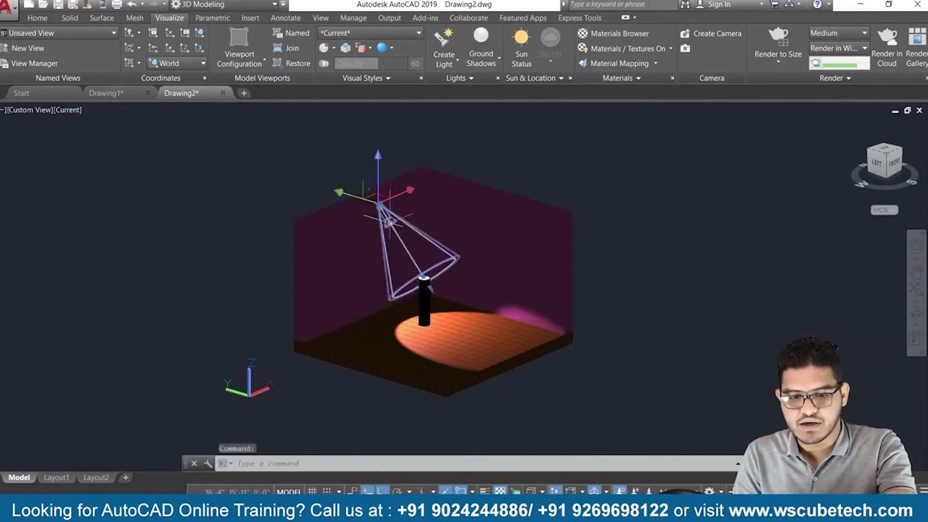
key(Delete)
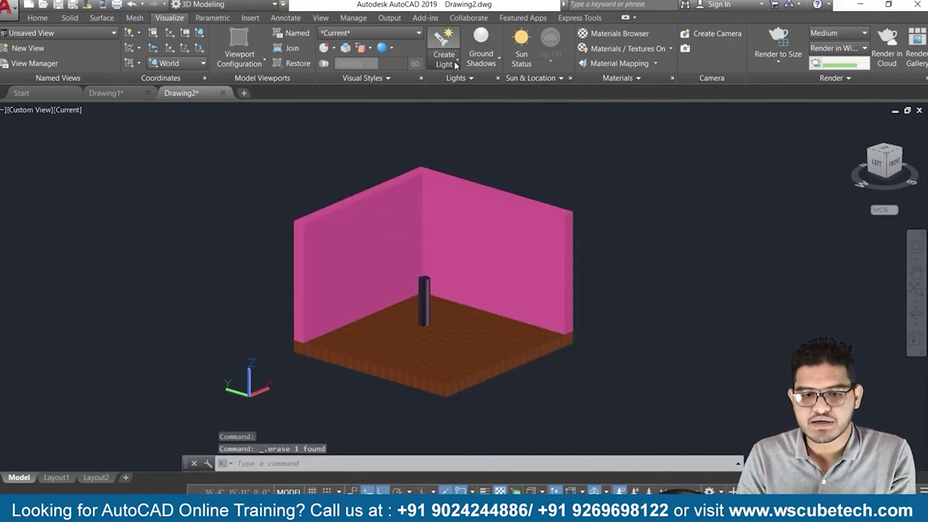
Step: Create a weblight with its source high on the room's left wall and its target at the column top, keeping default options
click(456, 63)
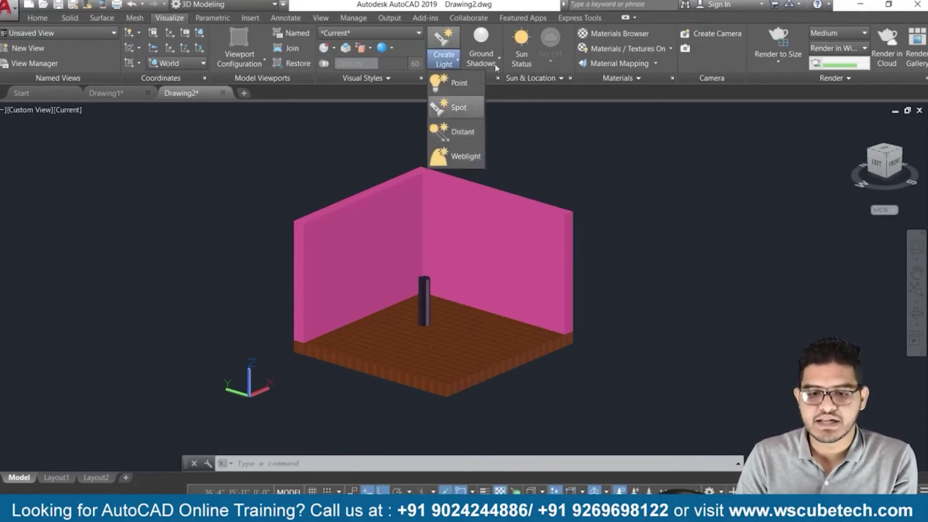
click(453, 157)
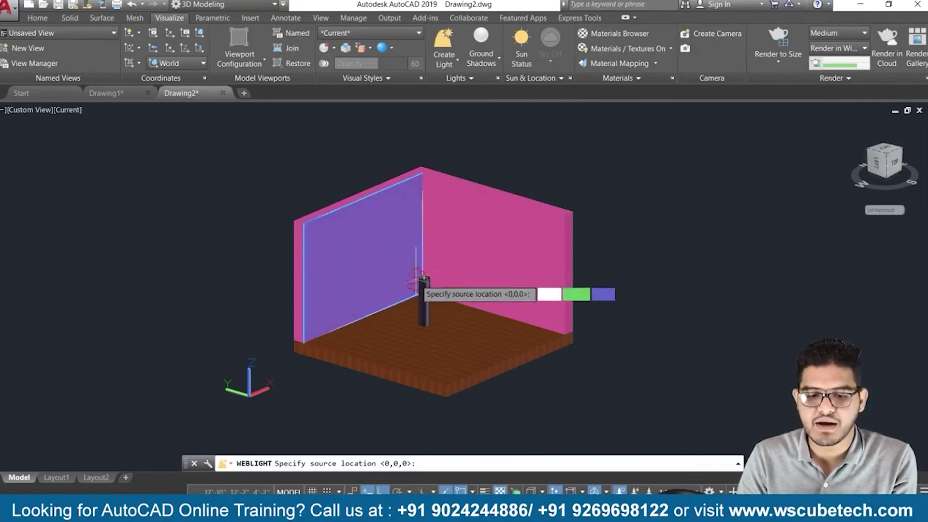
click(366, 225)
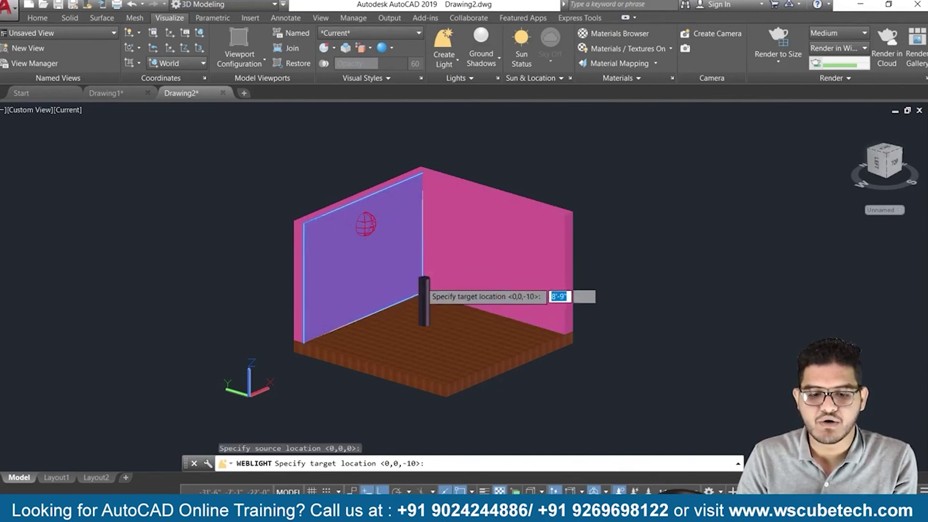
click(423, 285)
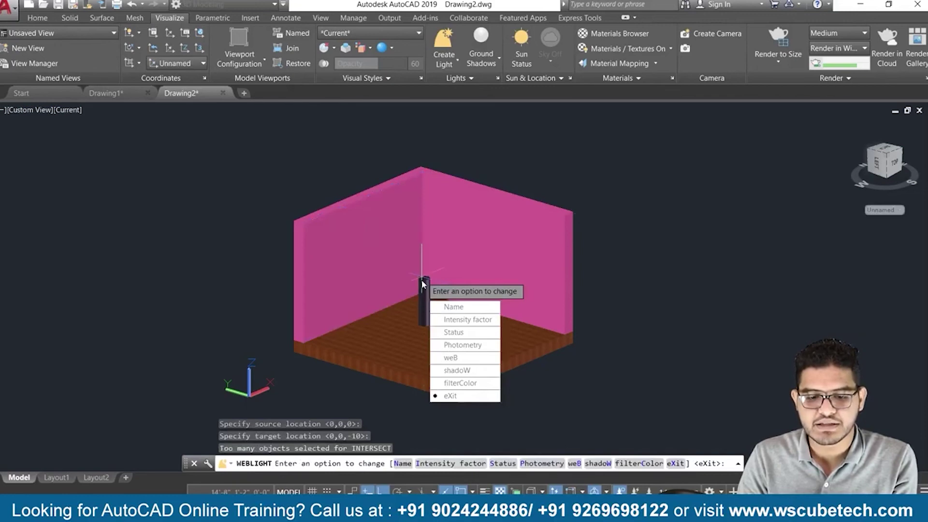
key(Return)
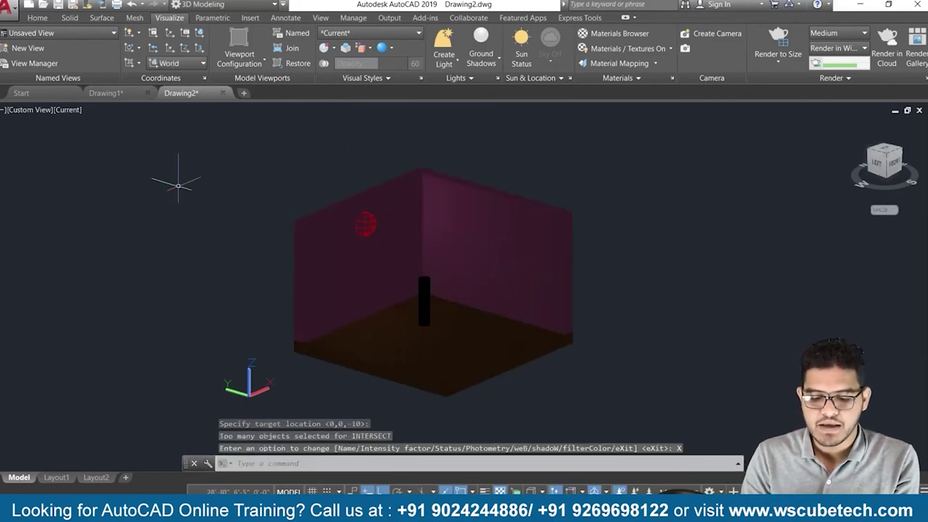
Step: Open the weblight's properties from the list of model lights and set its intensity factor to 20
text(l)
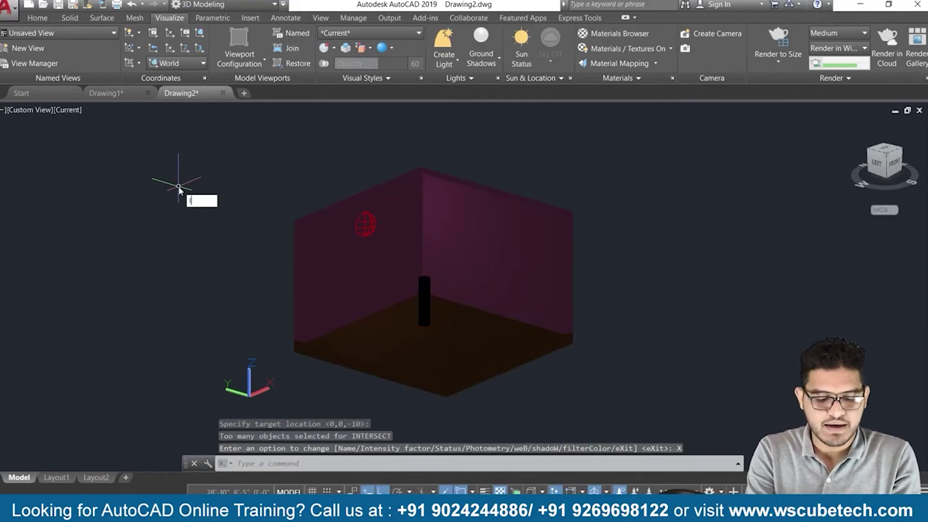
text(ight)
key(Down)
key(Return)
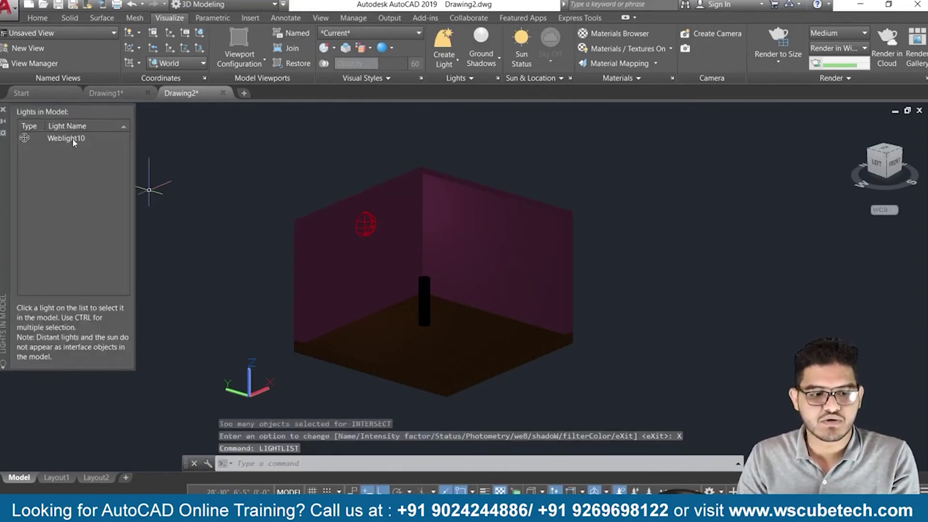
click(80, 139)
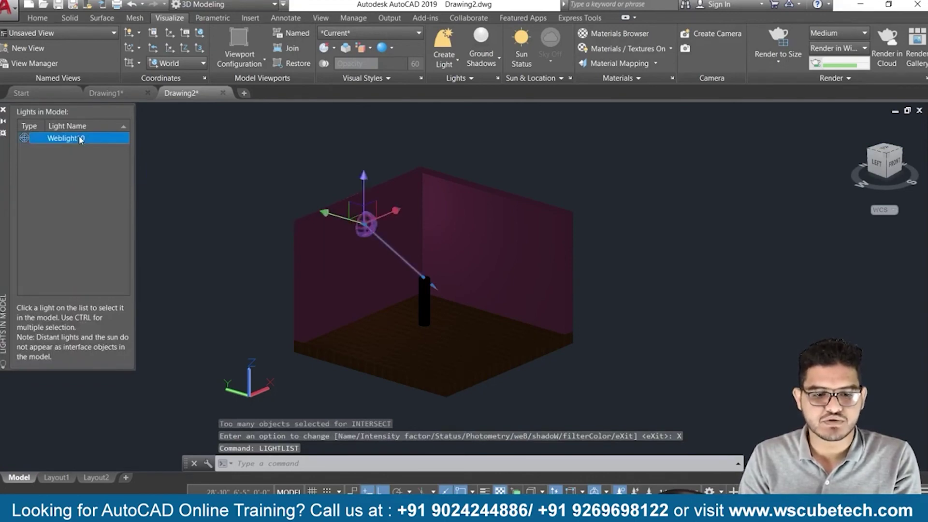
double_click(80, 139)
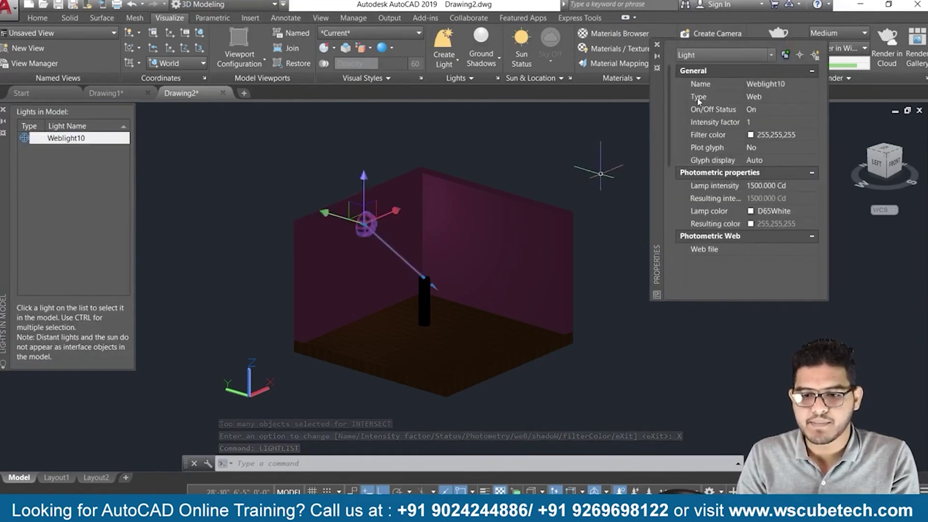
click(753, 121)
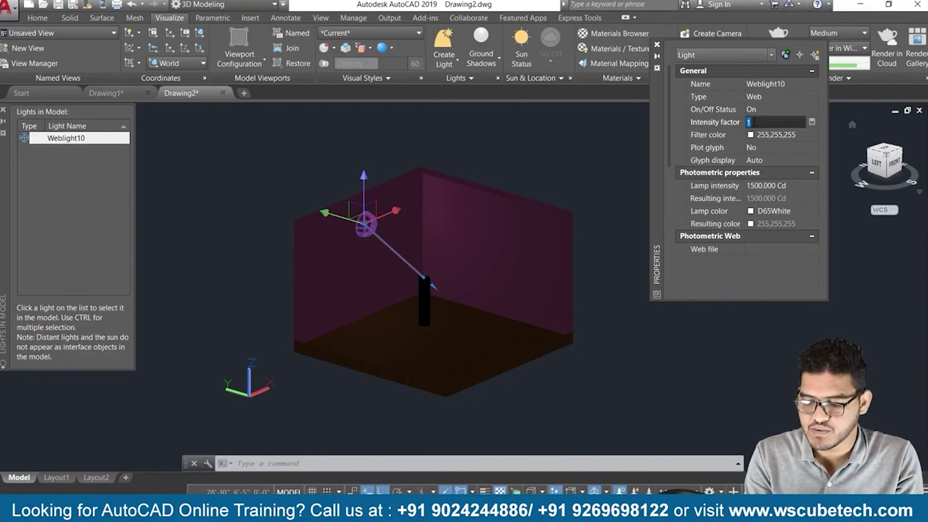
key(Return)
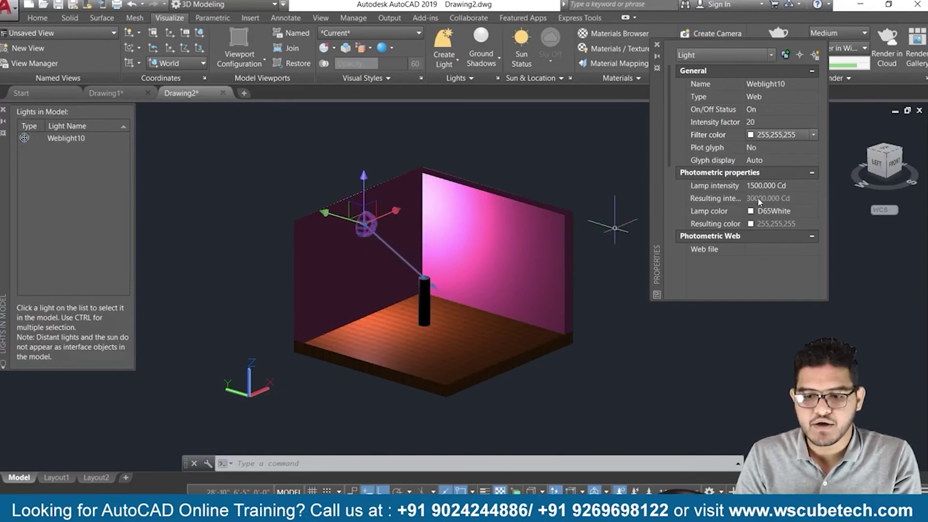
Step: Change the weblight's lamp color to Mercury
scroll(758, 198, down, 4)
scroll(759, 199, up, 4)
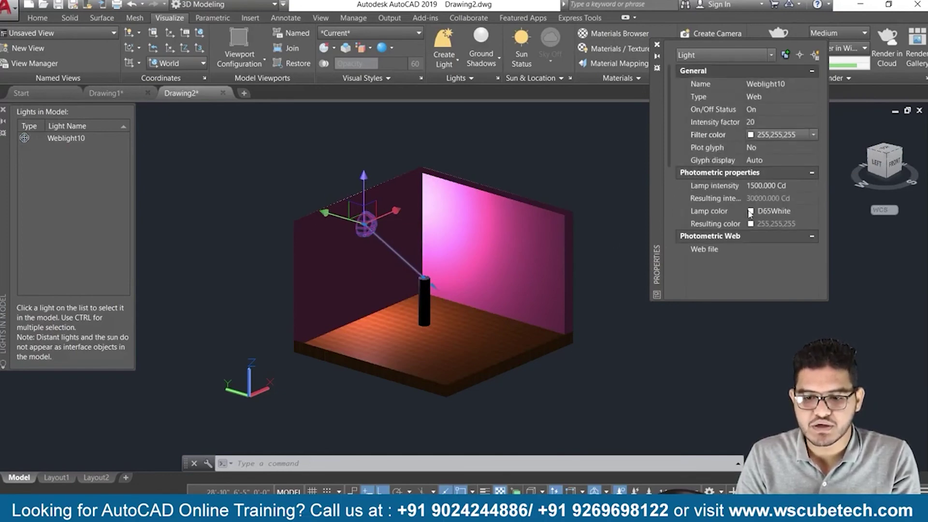
click(753, 213)
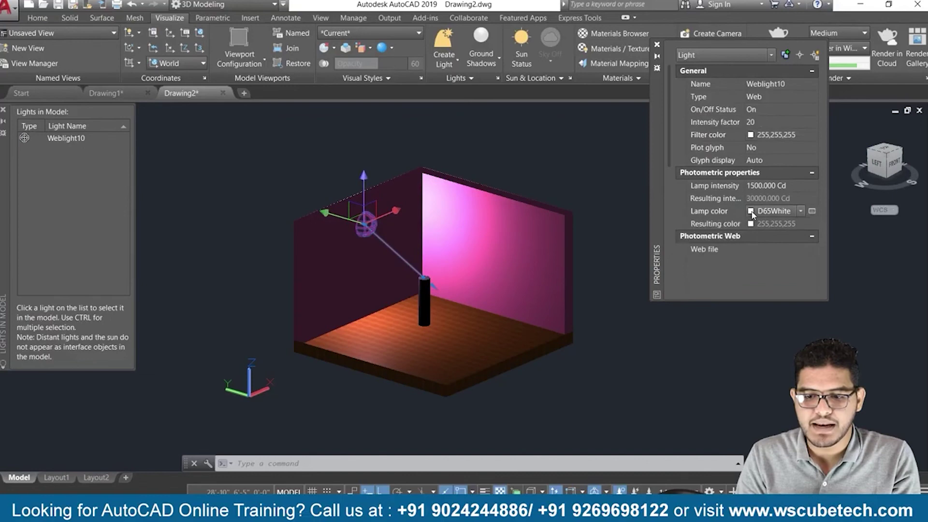
click(753, 212)
scroll(764, 285, down, 2)
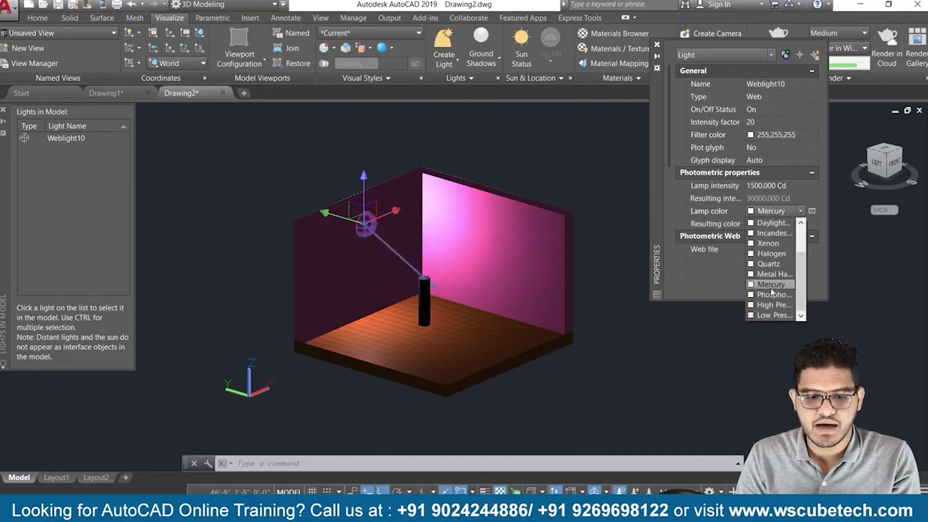
click(772, 285)
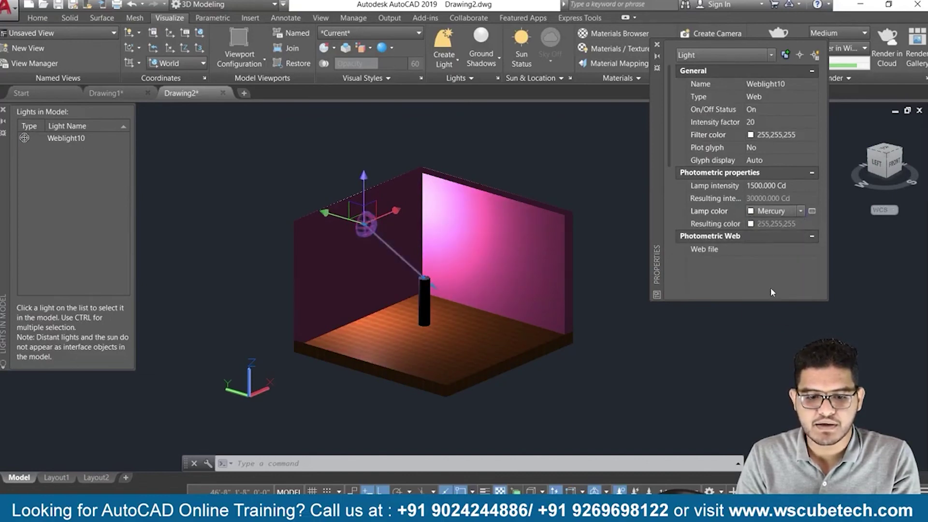
Step: Set the weblight's filter color to Yellow, and close its properties and the light list
click(755, 135)
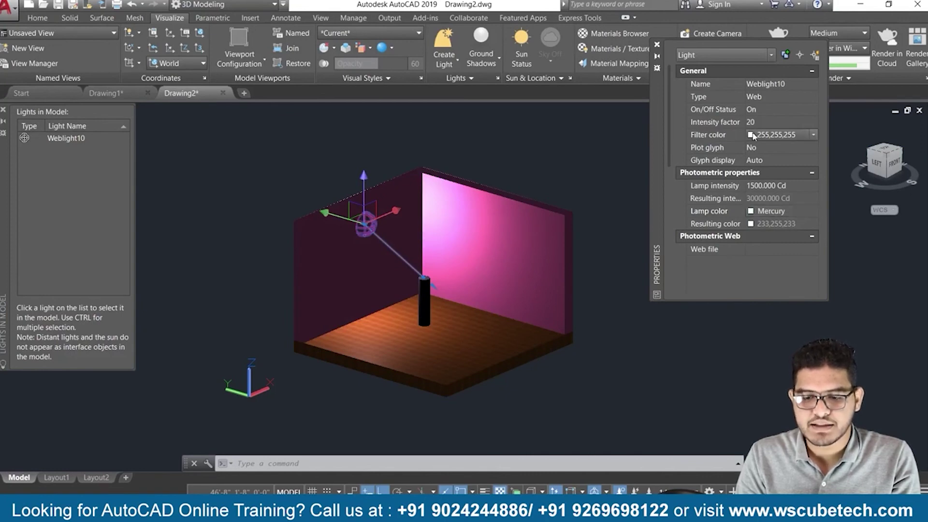
click(754, 136)
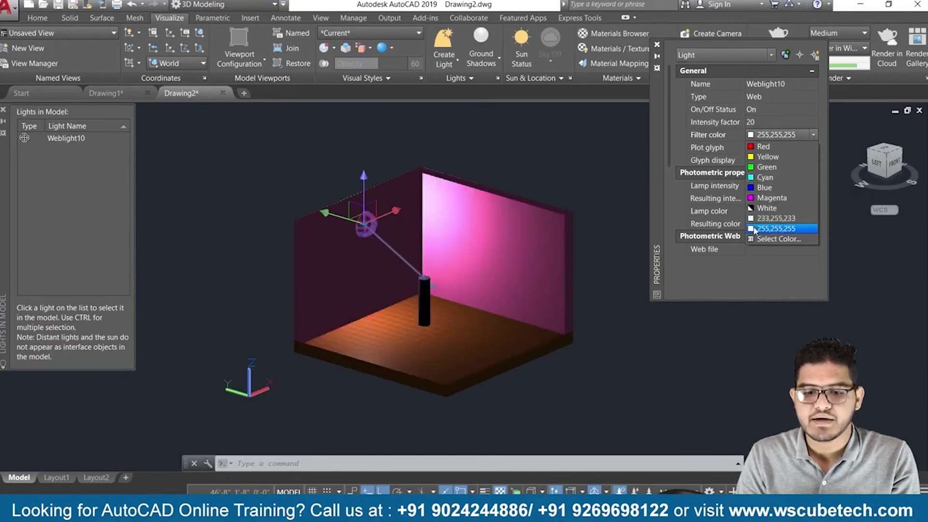
click(766, 156)
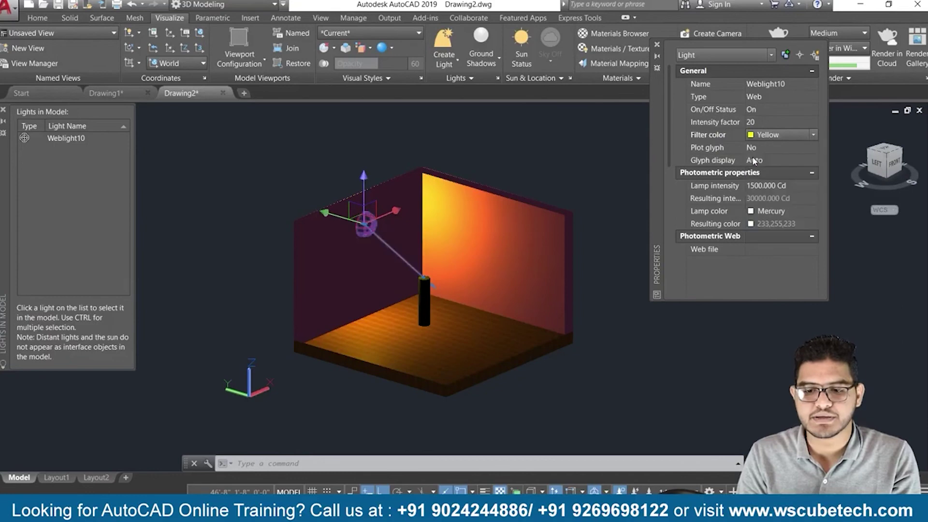
click(657, 44)
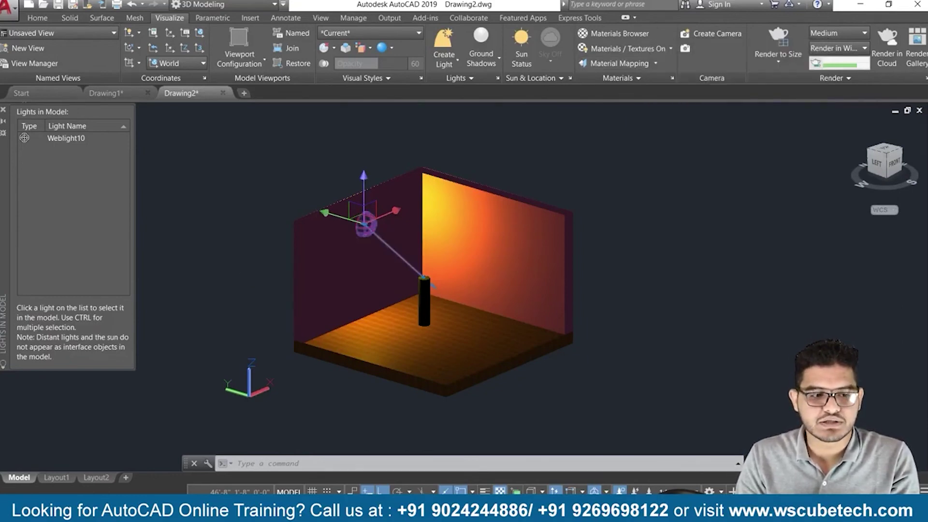
click(3, 109)
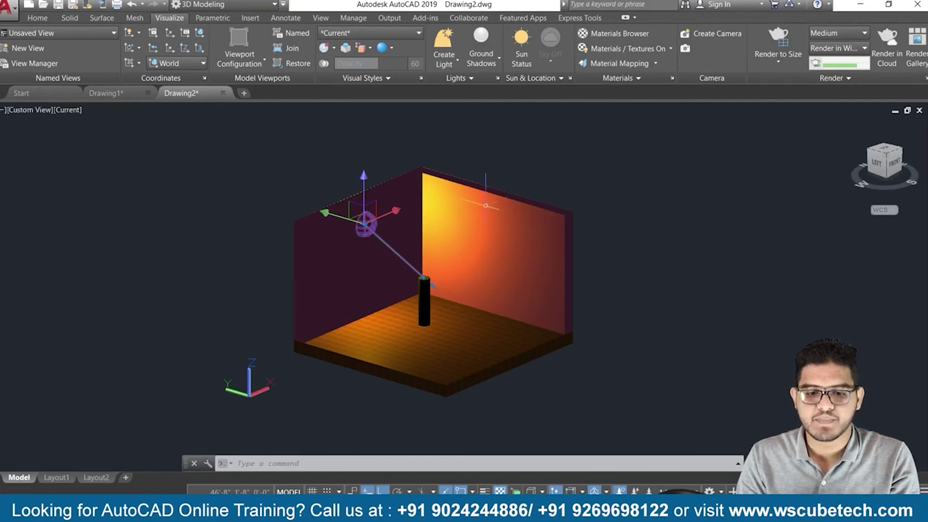
Step: Try the scene with No Shadows, and switch it back to Ground Shadows
click(492, 63)
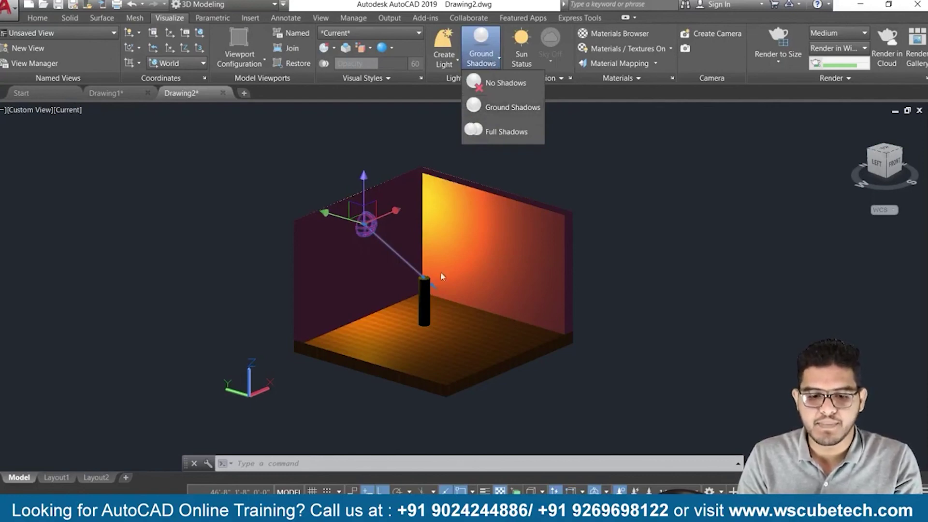
click(501, 82)
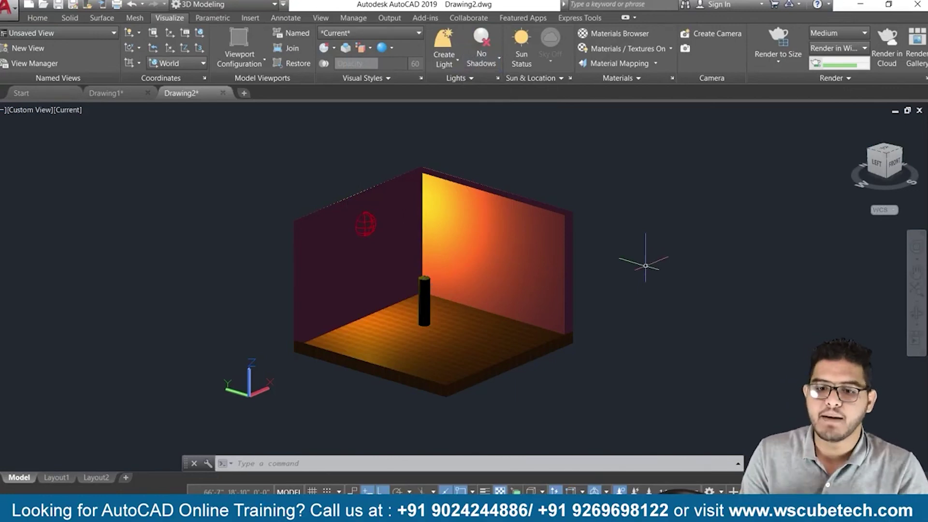
click(493, 65)
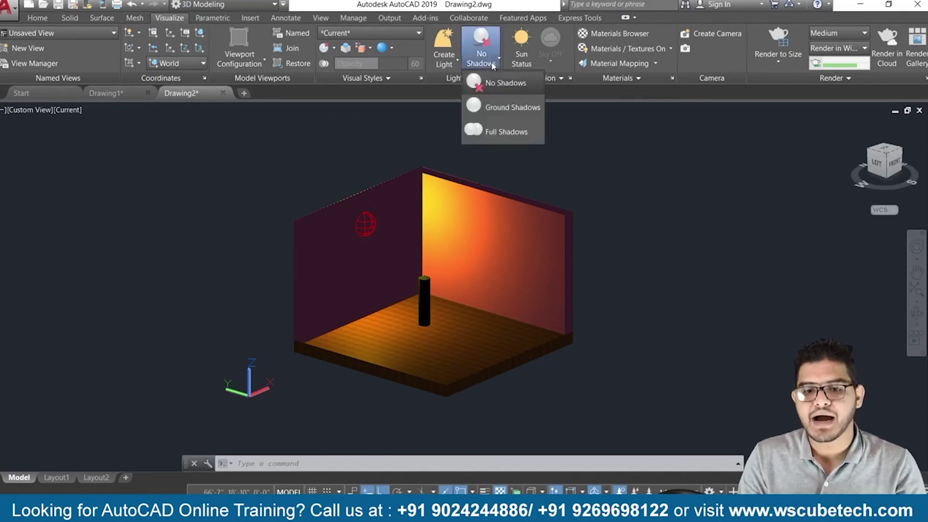
click(499, 108)
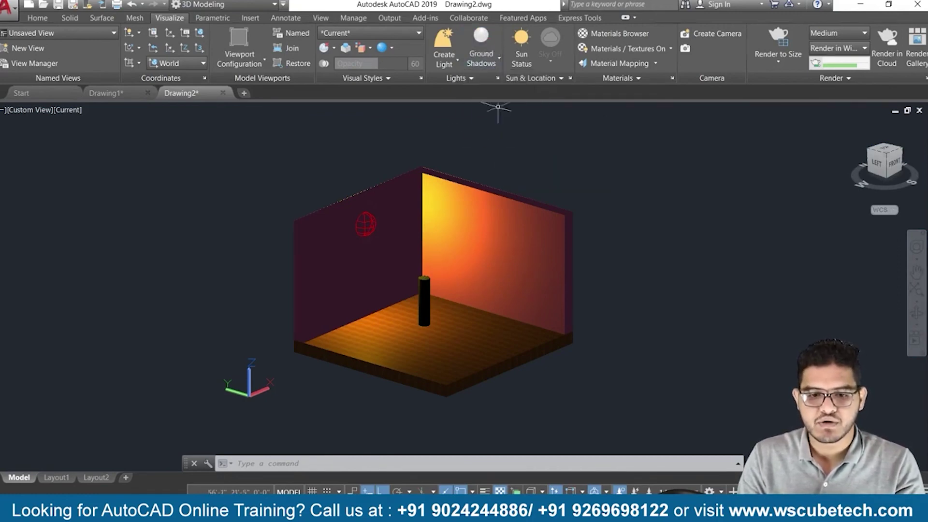
Step: Apply Full Shadows to the scene, compare it with No Shadows, and return to Full Shadows
click(489, 64)
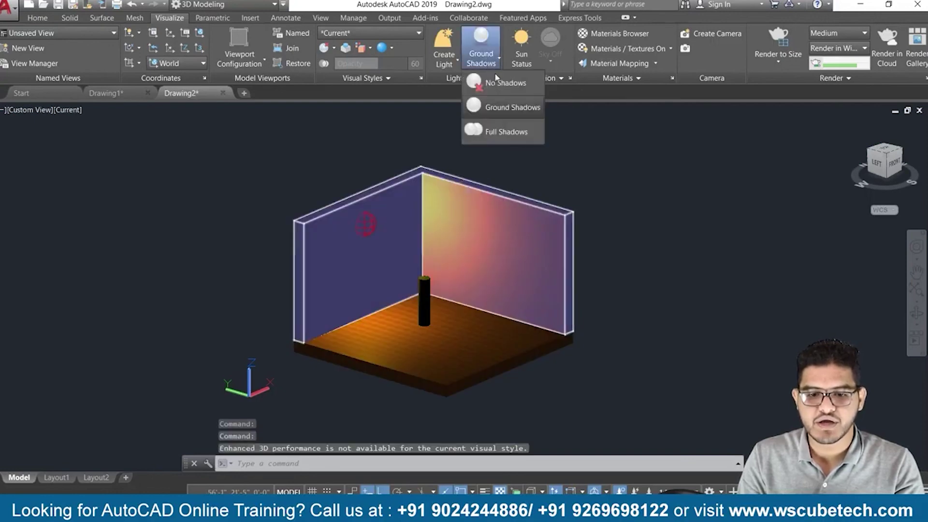
click(503, 133)
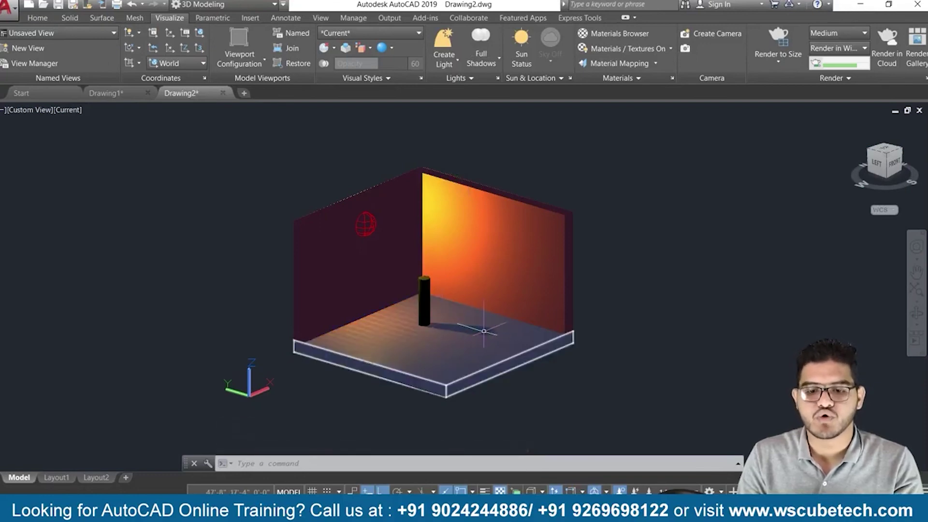
click(481, 63)
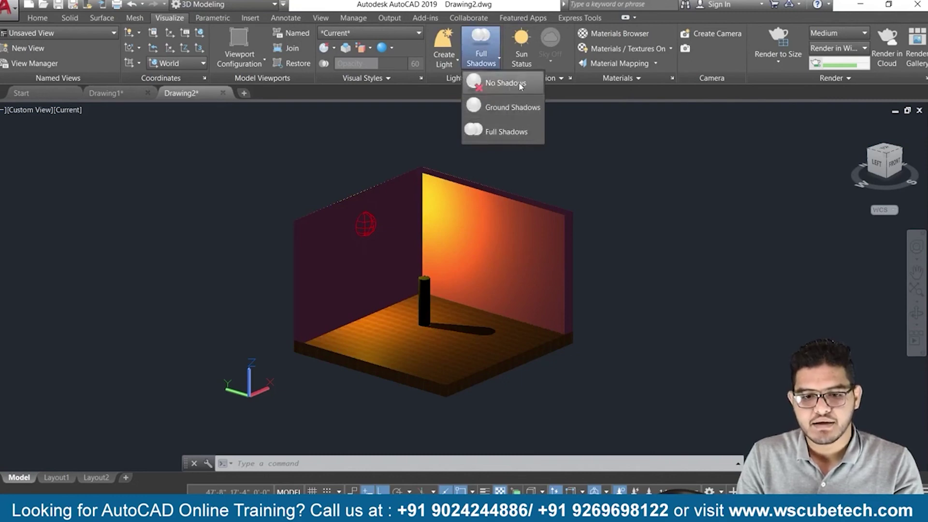
click(481, 53)
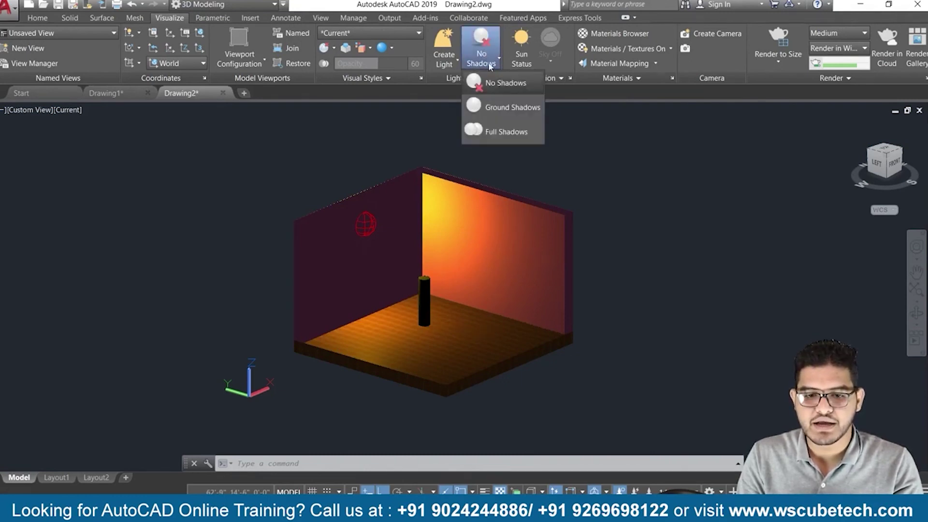
click(500, 136)
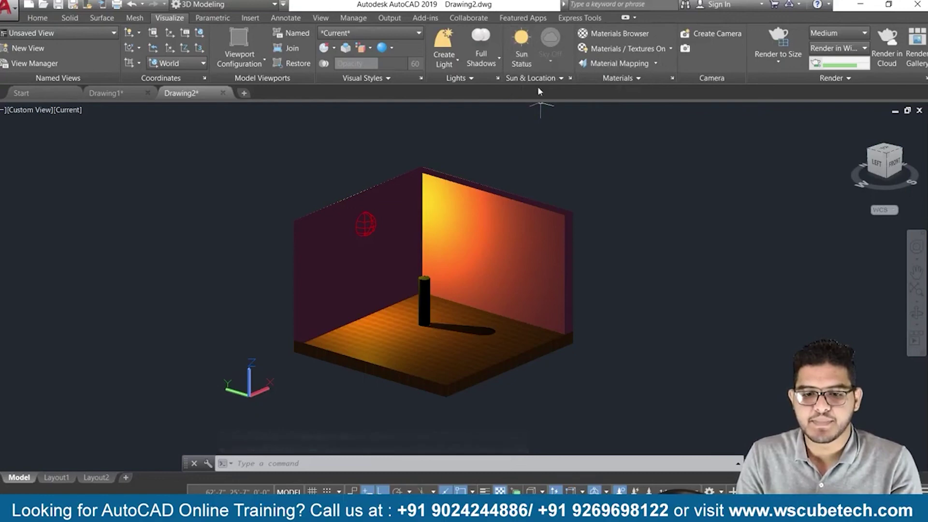
Step: Turn on the sun with adjusted exposure settings, set the exposure to 7.9, and close the render environment settings
click(521, 53)
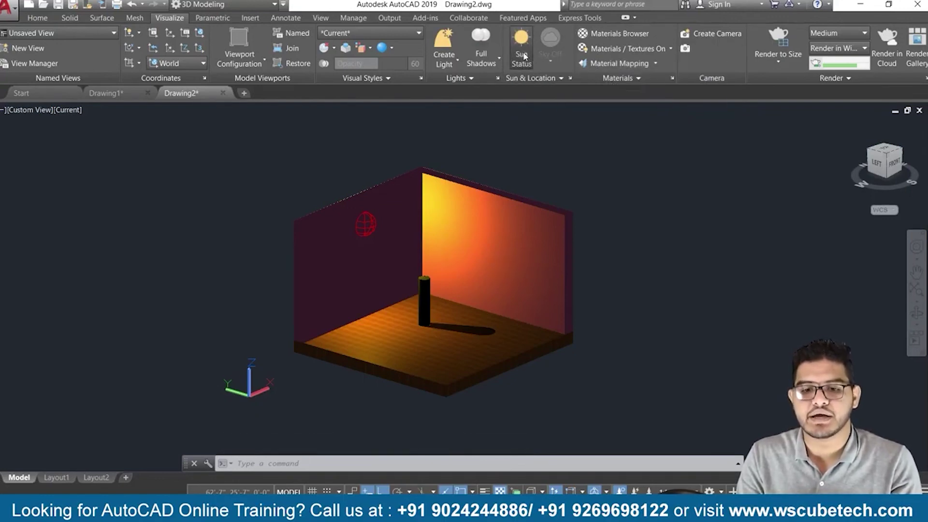
click(473, 251)
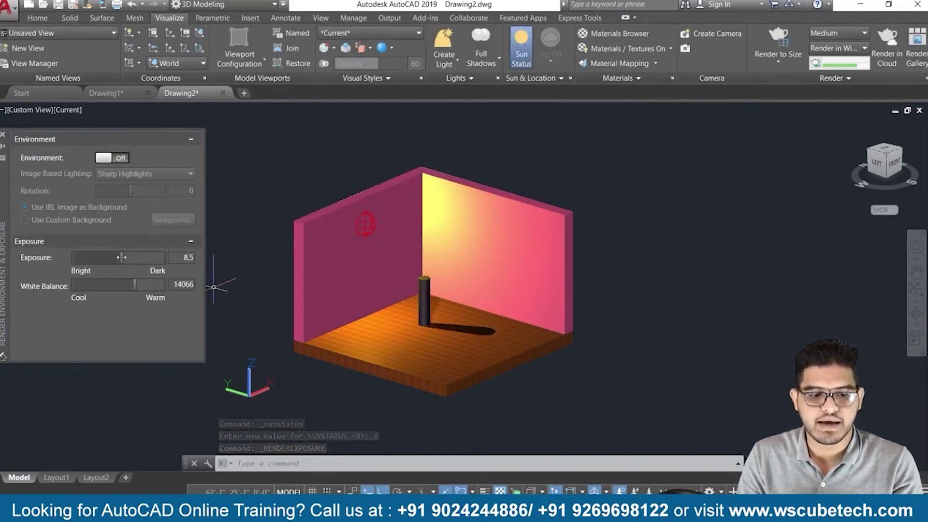
mouse_move(120, 257)
mouse_down()
mouse_move(162, 257)
mouse_move(91, 257)
mouse_move(120, 257)
mouse_up()
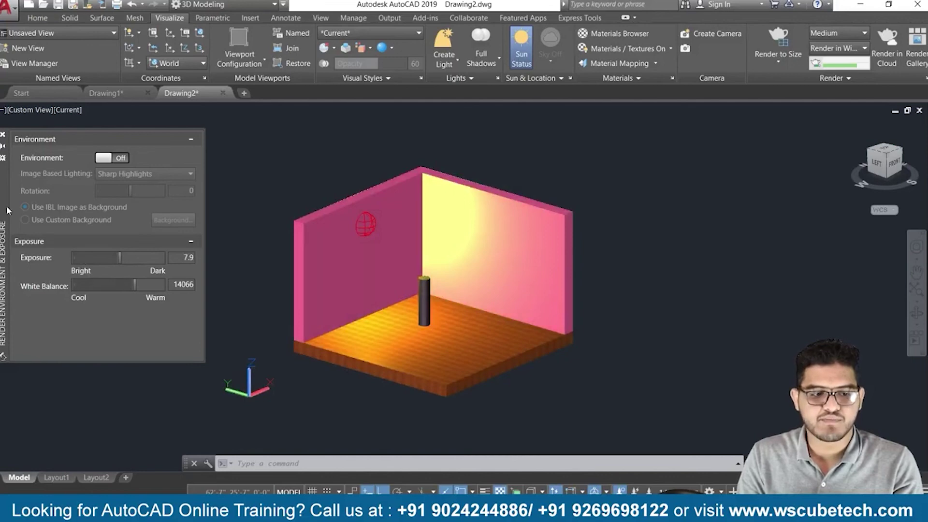
click(3, 136)
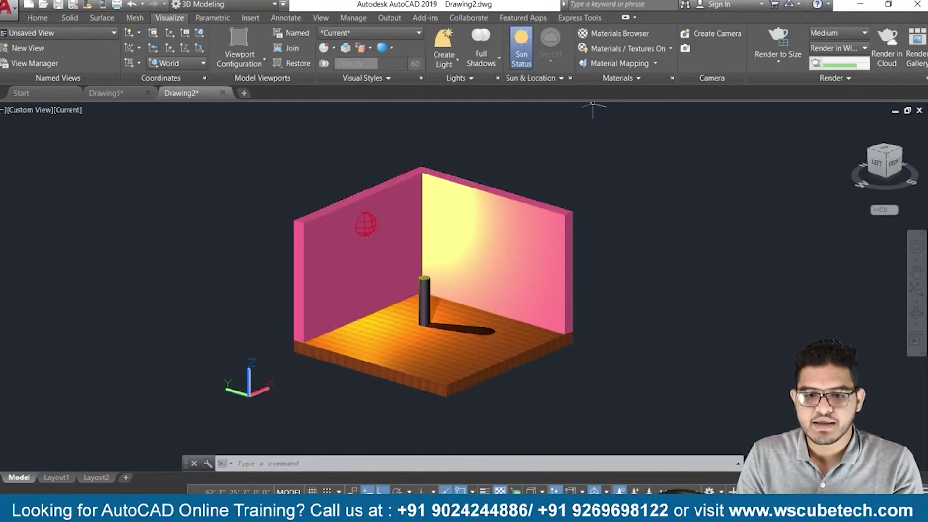
Step: Set the sun's date to 9/29/2021 and its time to 11:54 AM
click(556, 79)
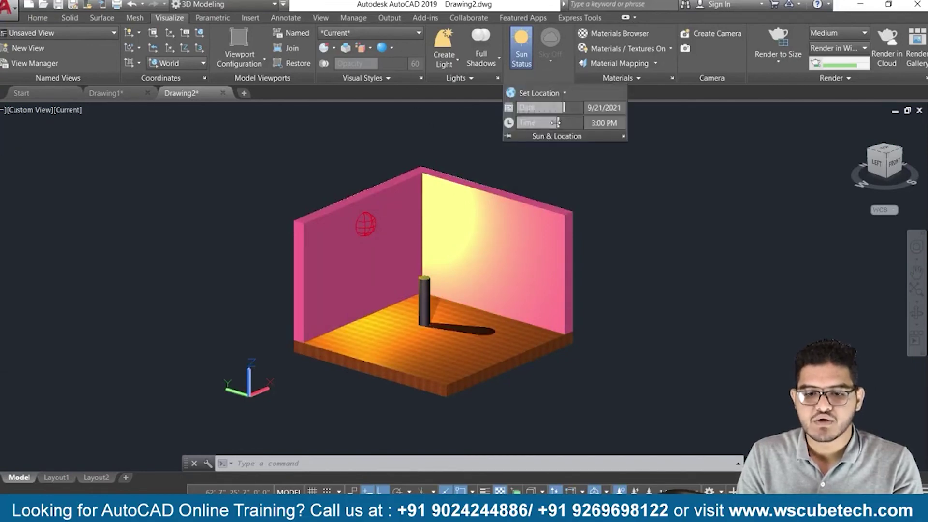
drag(555, 124, 527, 127)
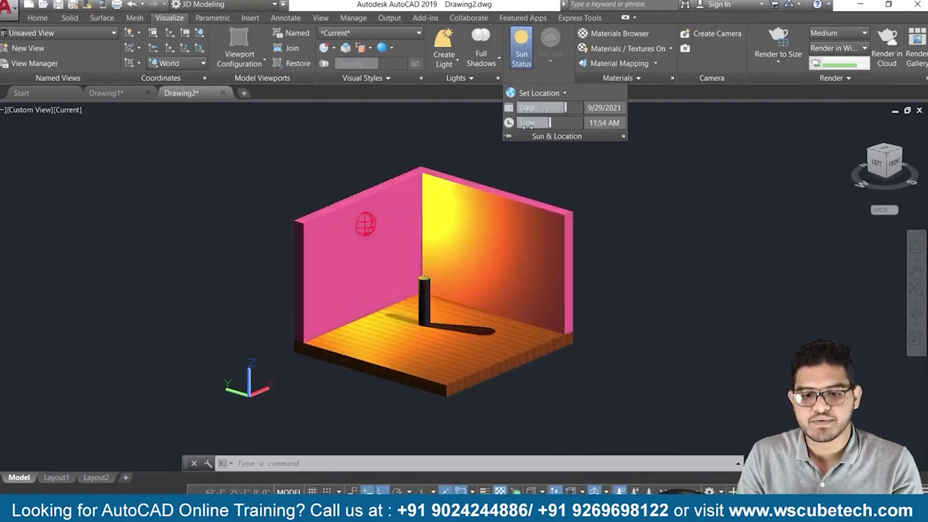
Step: Try different exposure levels on the room scene, from a dark 12.5 to a much brighter setting, and set the exposure to 10.5
click(624, 169)
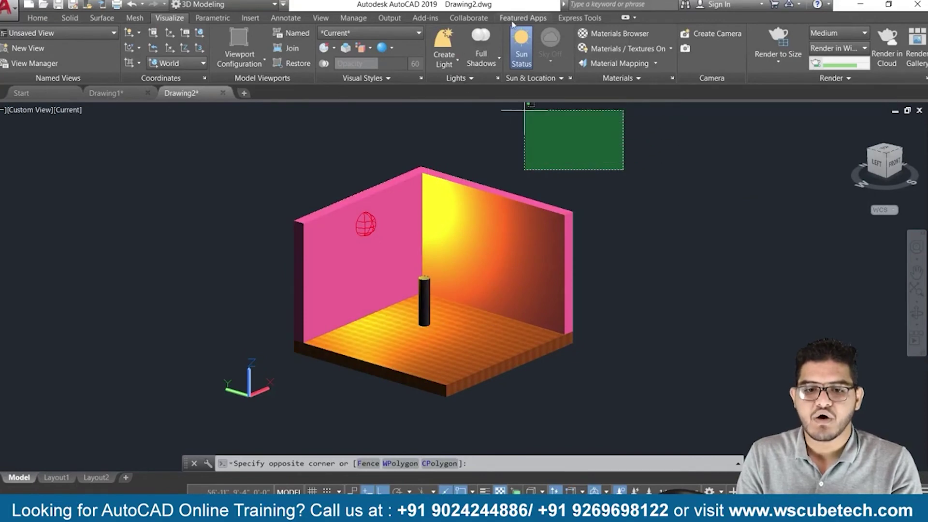
click(479, 76)
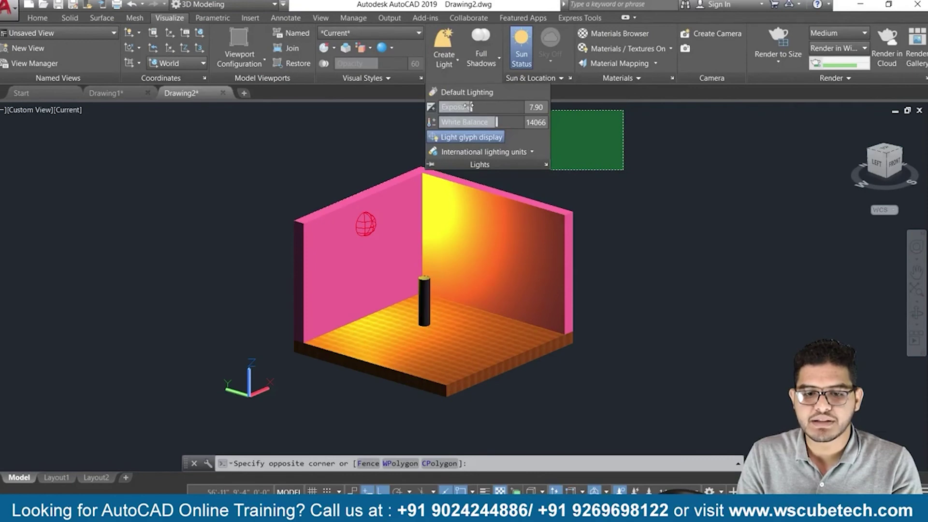
drag(491, 106, 442, 107)
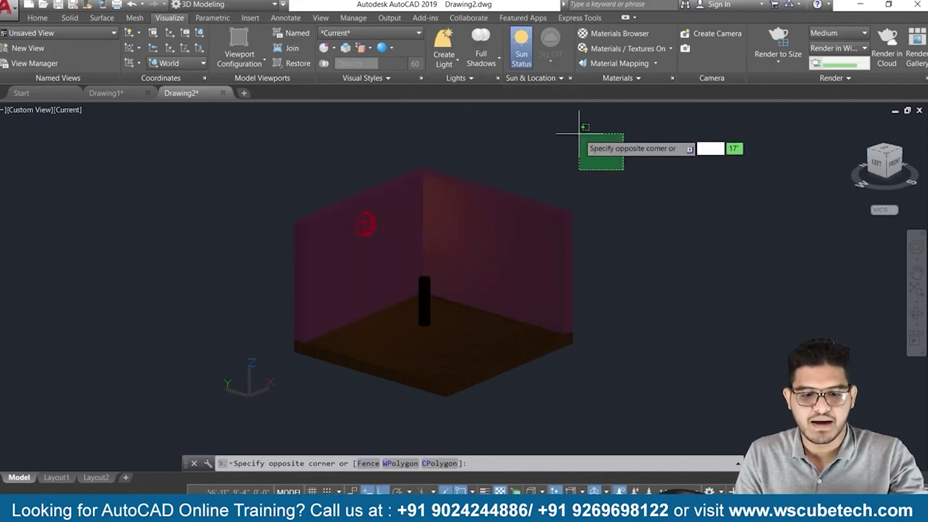
click(471, 79)
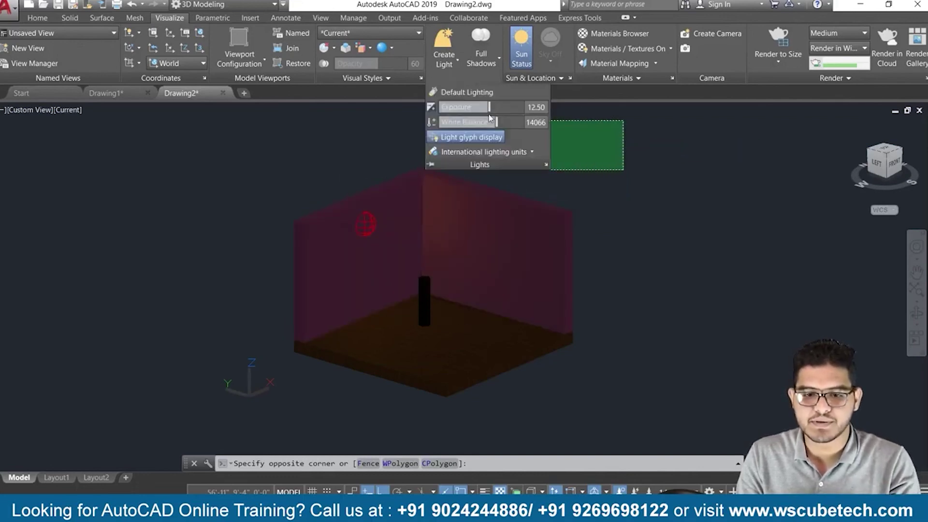
drag(489, 107, 451, 109)
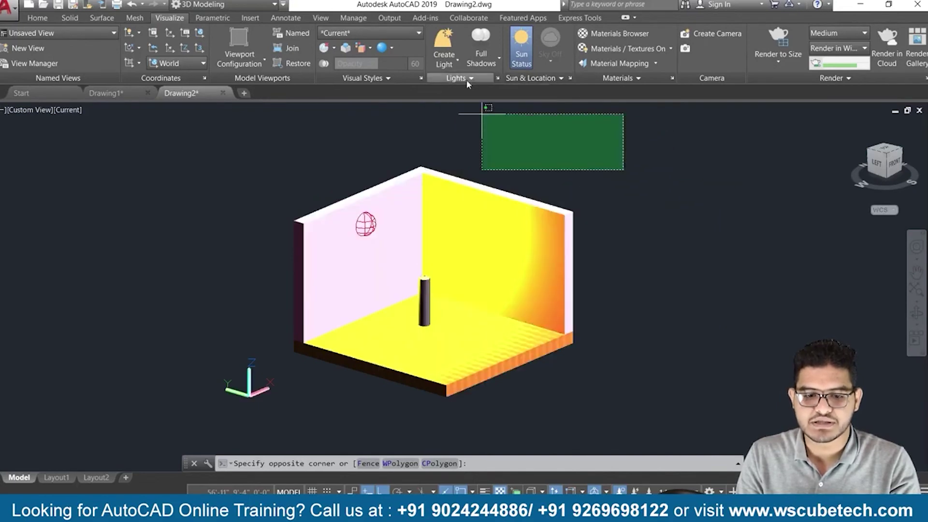
click(467, 81)
drag(488, 106, 492, 104)
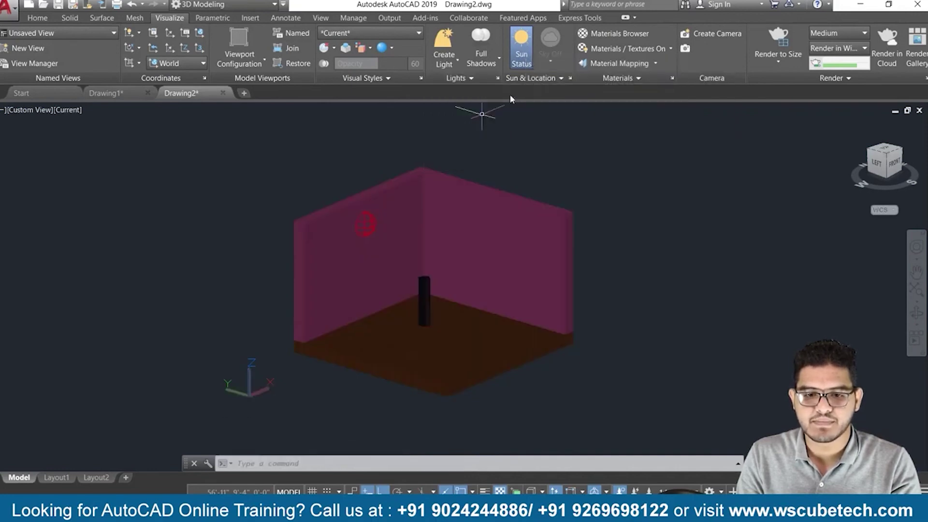
Step: Set the sun's time to 1:01 PM
click(547, 79)
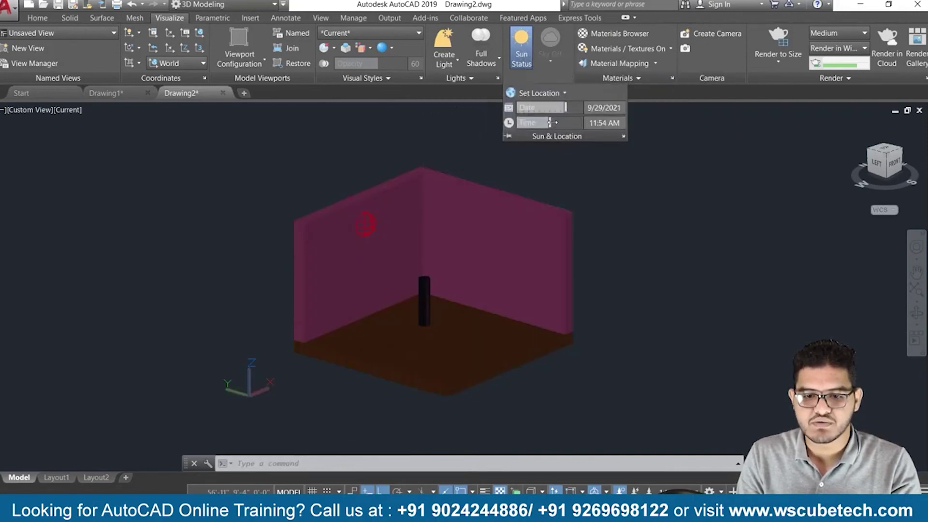
drag(583, 122, 583, 123)
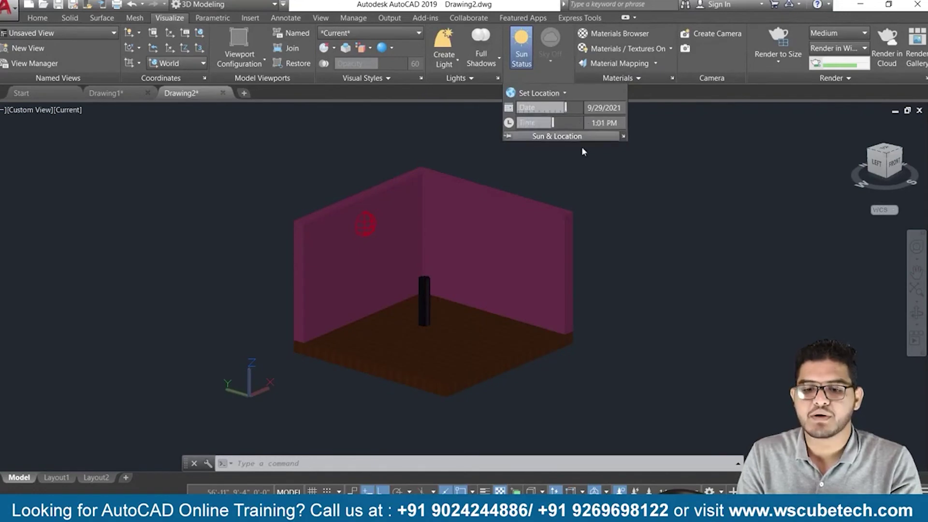
click(591, 172)
Step: Turn off default lighting and lower the exposure to brighten the room scene
click(474, 76)
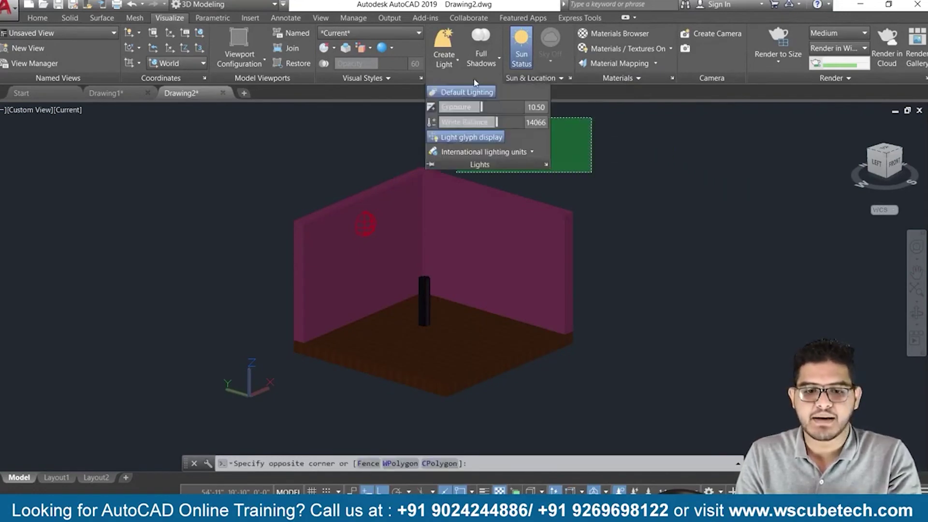
click(461, 93)
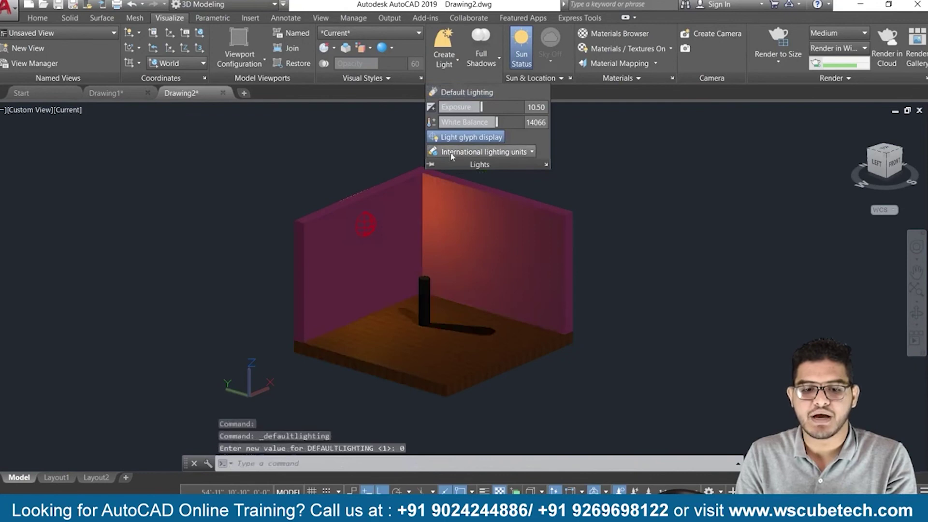
drag(485, 106, 468, 108)
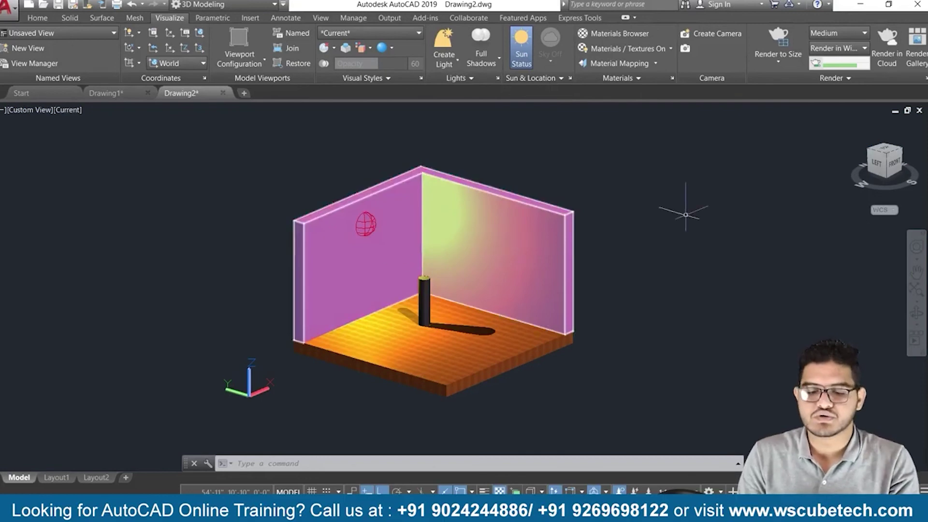
scroll(691, 195, down, 4)
scroll(690, 196, up, 4)
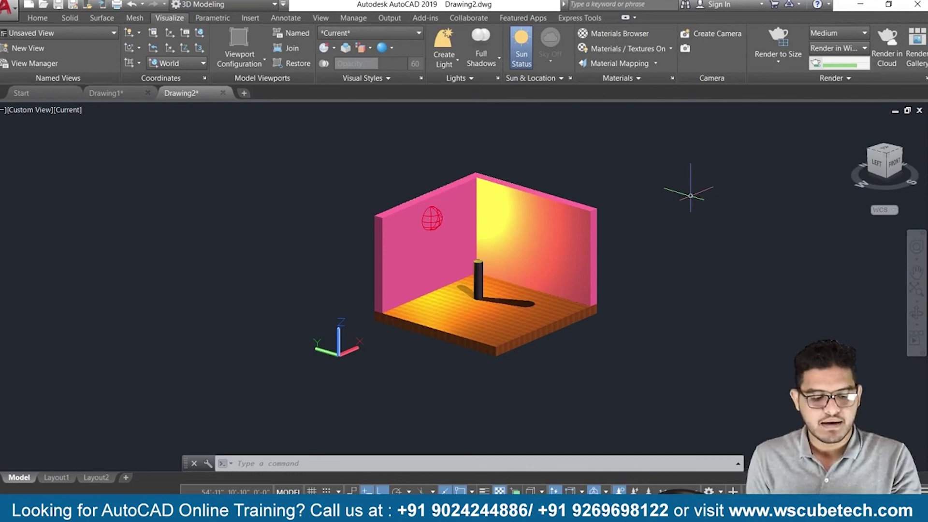
key(alt+Tab)
key(alt+Tab)
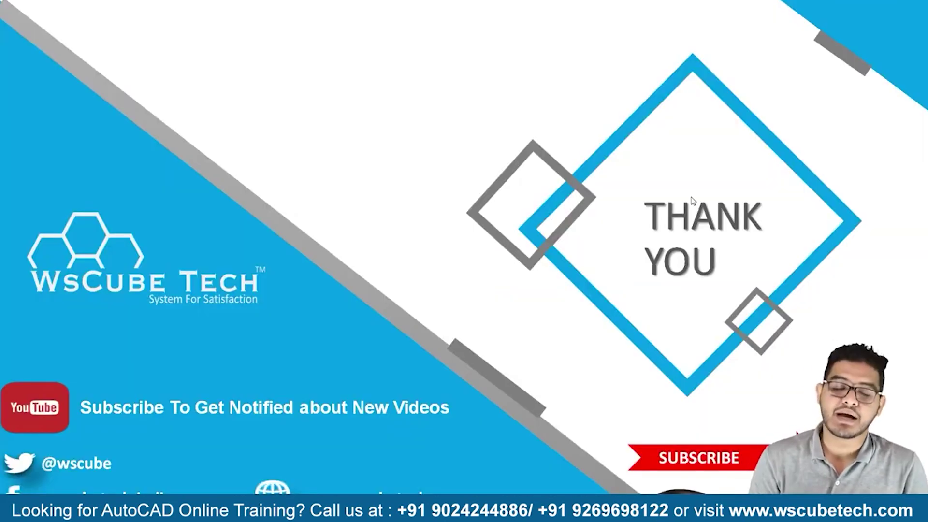